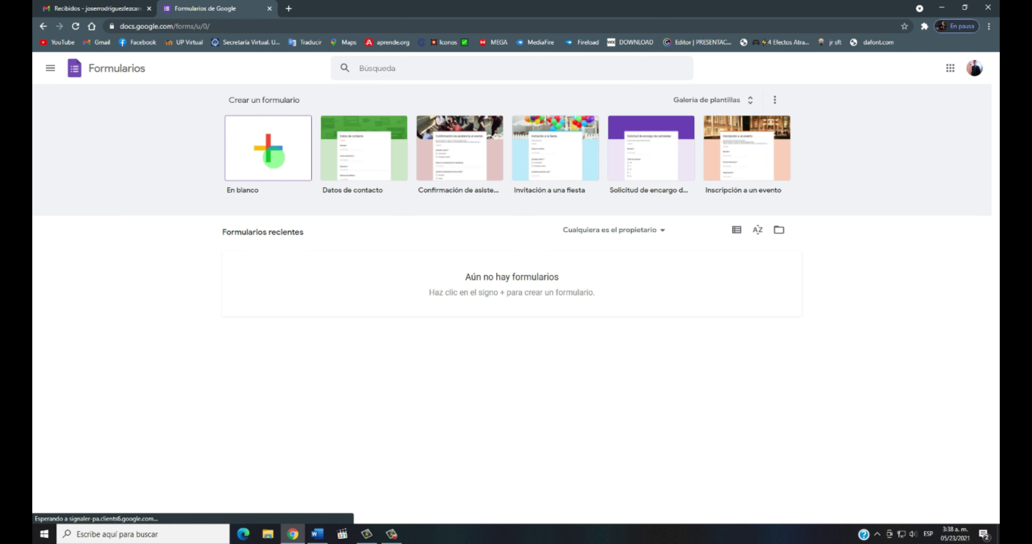
Create a blank form and change its theme colour to cyan.
{"action": "left_click", "coordinate": [274, 158]}
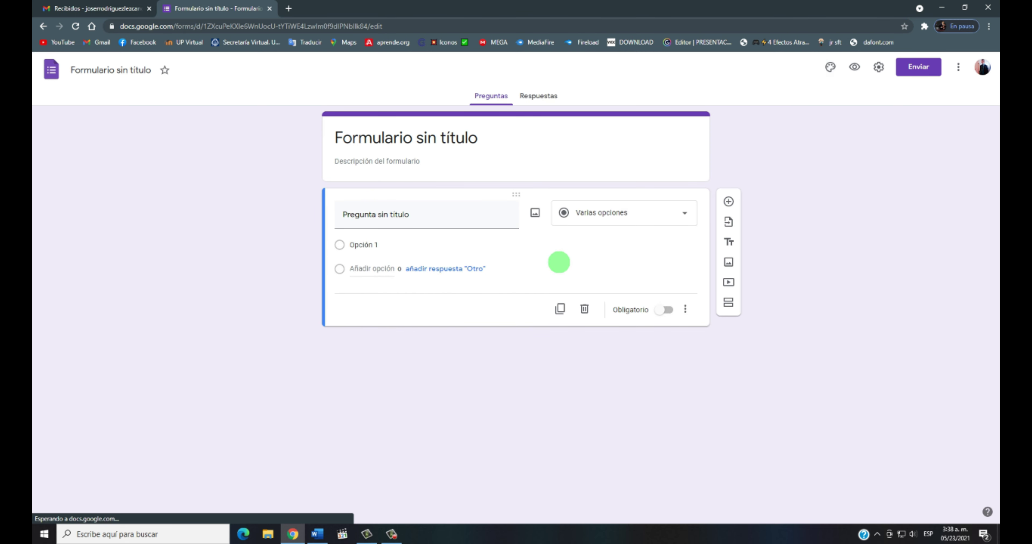
{"action": "left_click", "coordinate": [830, 67]}
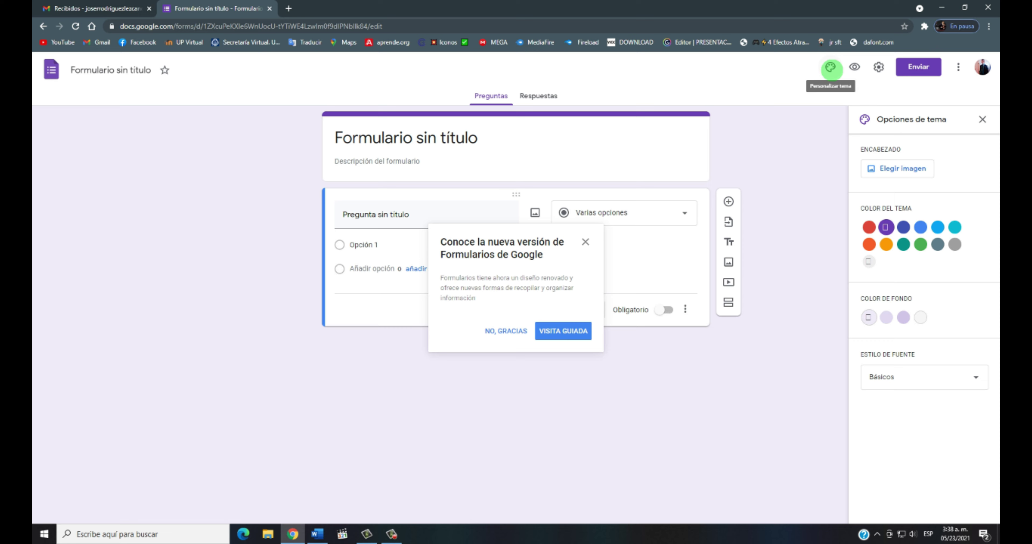
{"action": "left_click", "coordinate": [903, 245]}
{"action": "left_click", "coordinate": [919, 244]}
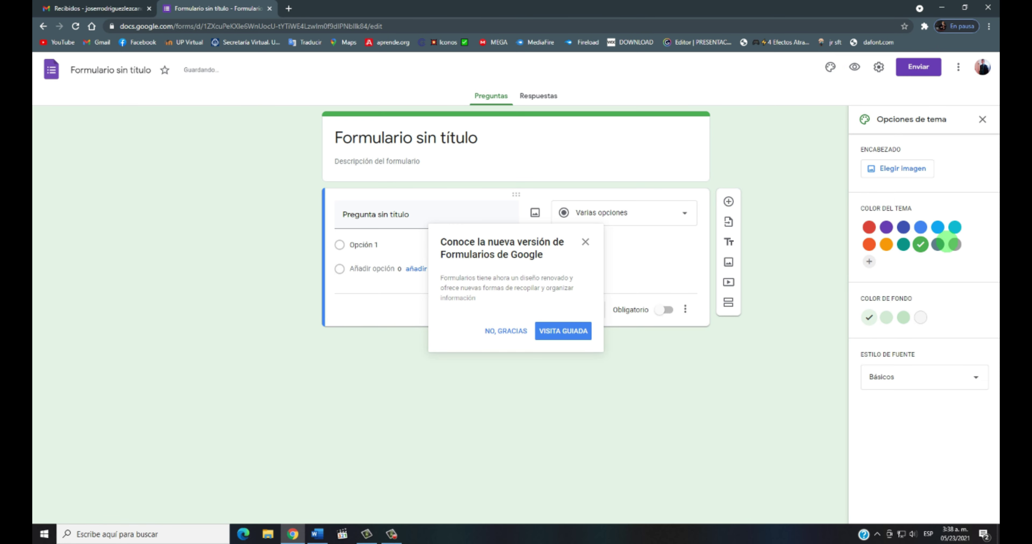
{"action": "left_click", "coordinate": [955, 227]}
Dismiss the guided tour offer and set the form's header image to the teal hanging-circles picture from the Otro category.
{"action": "left_click", "coordinate": [897, 168]}
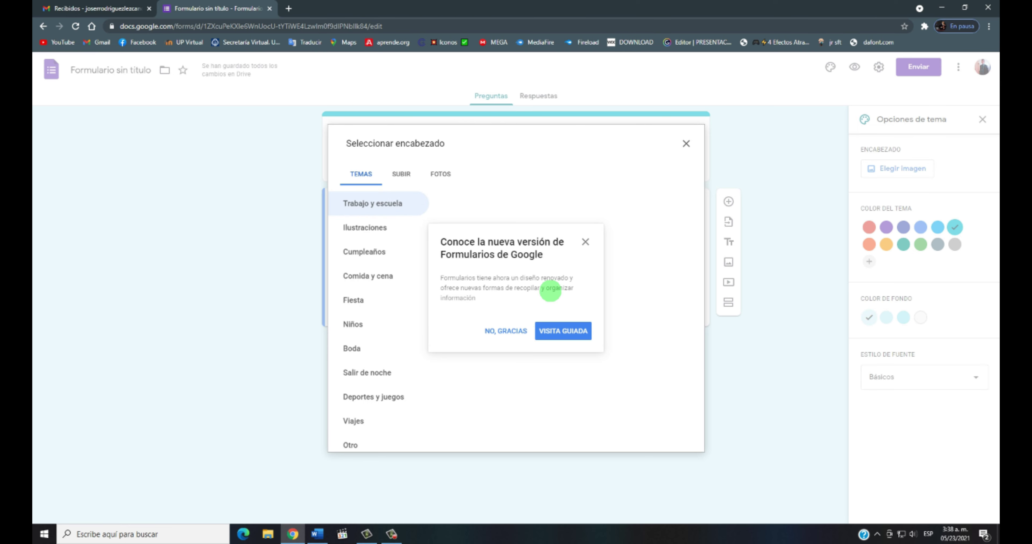
{"action": "left_click", "coordinate": [505, 332]}
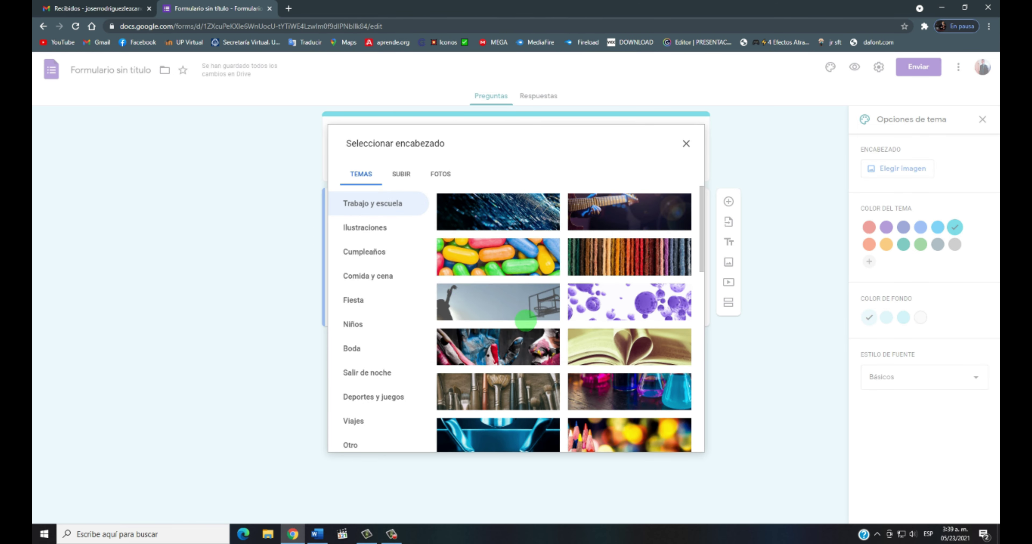
{"action": "scroll", "coordinate": [497, 330], "scroll_direction": "down", "scroll_amount": 5}
{"action": "scroll", "coordinate": [524, 311], "scroll_direction": "down", "scroll_amount": 10}
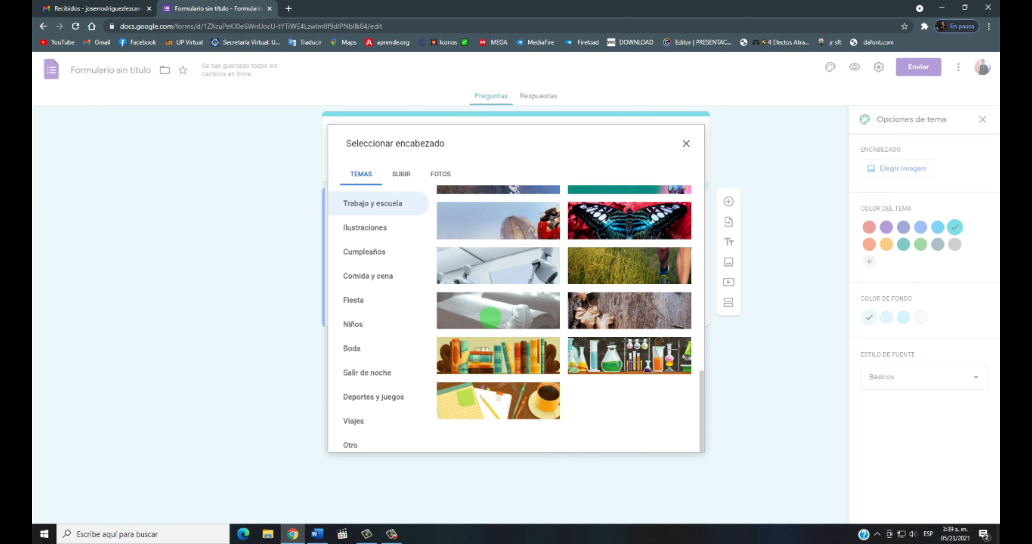
{"action": "left_click", "coordinate": [351, 445]}
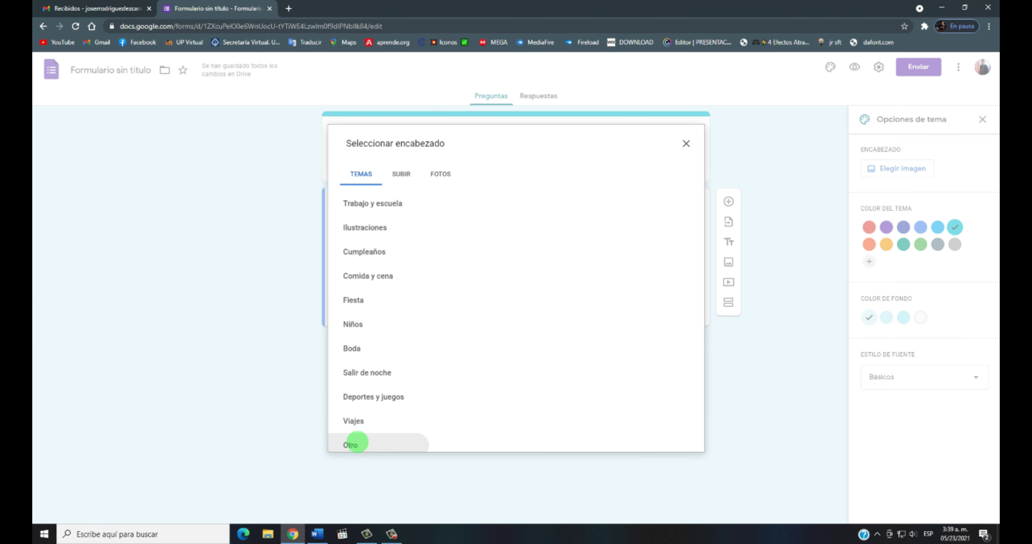
{"action": "scroll", "coordinate": [540, 299], "scroll_direction": "down", "scroll_amount": 4}
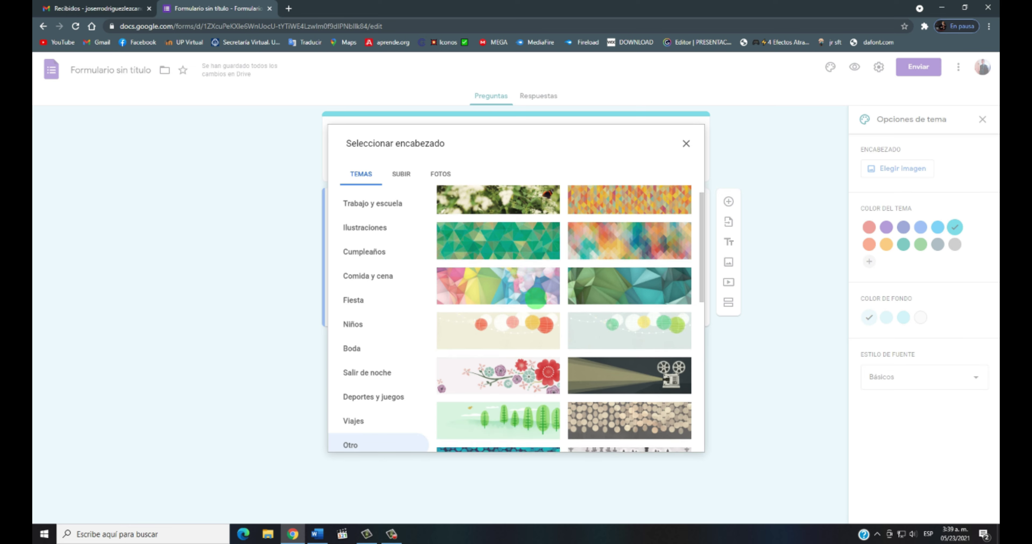
{"action": "scroll", "coordinate": [540, 298], "scroll_direction": "down", "scroll_amount": 5}
{"action": "scroll", "coordinate": [539, 299], "scroll_direction": "up", "scroll_amount": 4}
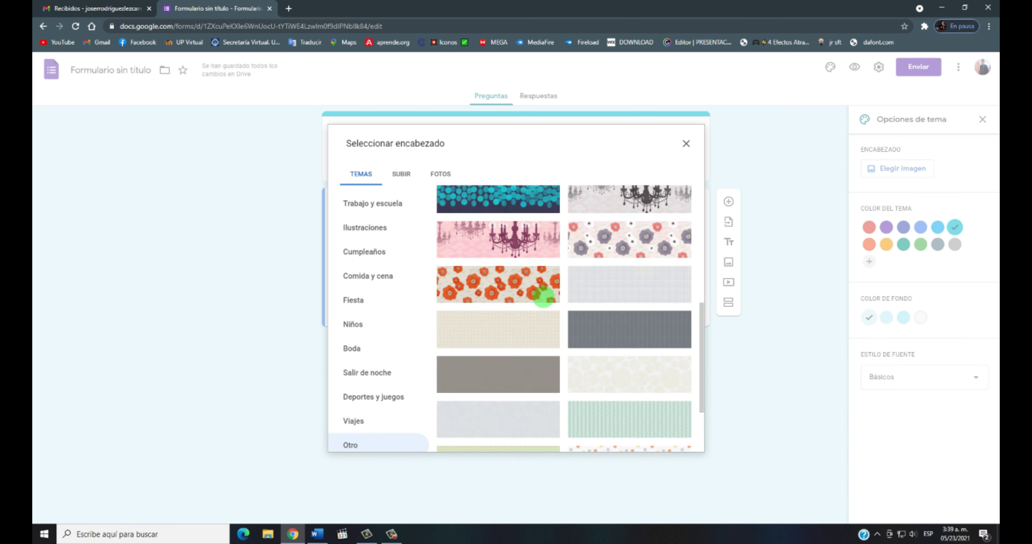
{"action": "scroll", "coordinate": [561, 298], "scroll_direction": "down", "scroll_amount": 5}
{"action": "scroll", "coordinate": [571, 296], "scroll_direction": "up", "scroll_amount": 5}
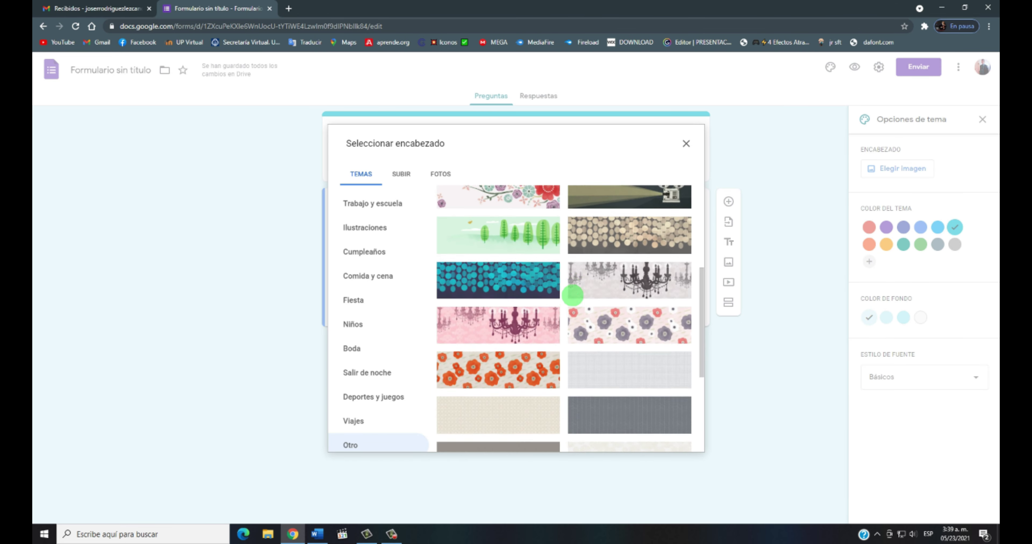
{"action": "left_click", "coordinate": [555, 302]}
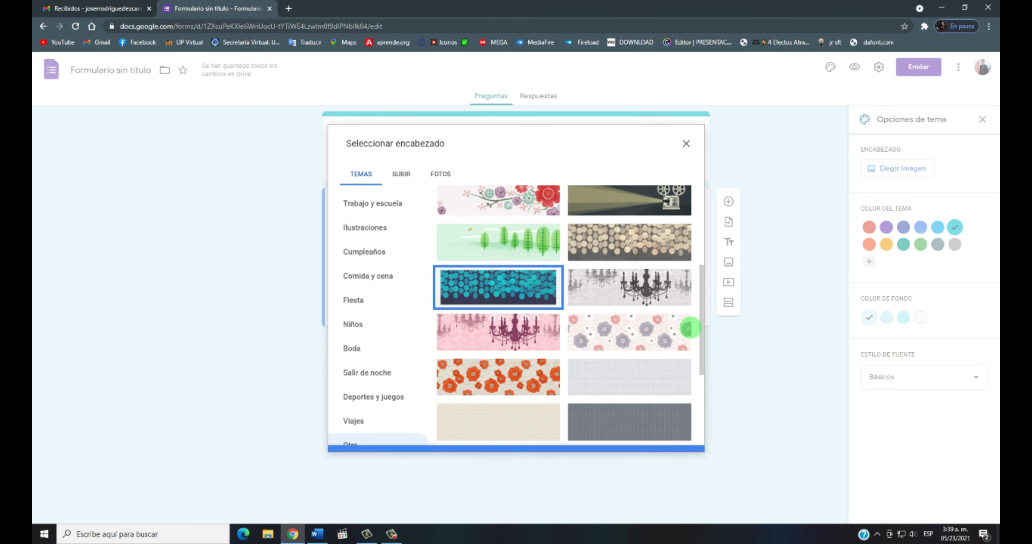
{"action": "left_click", "coordinate": [689, 440]}
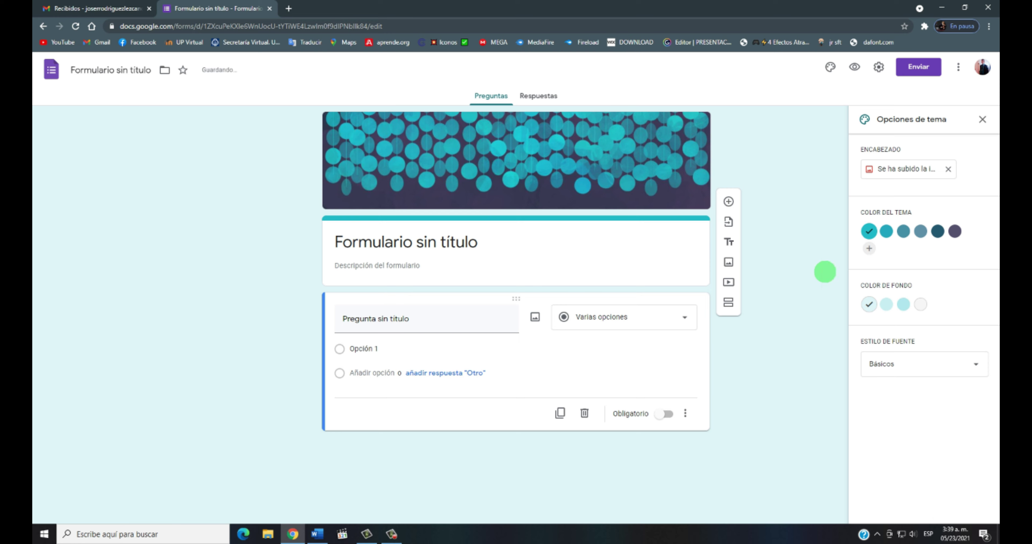
Choose the first turquoise theme colour and set the form background to its dark shade.
{"action": "left_click", "coordinate": [869, 232]}
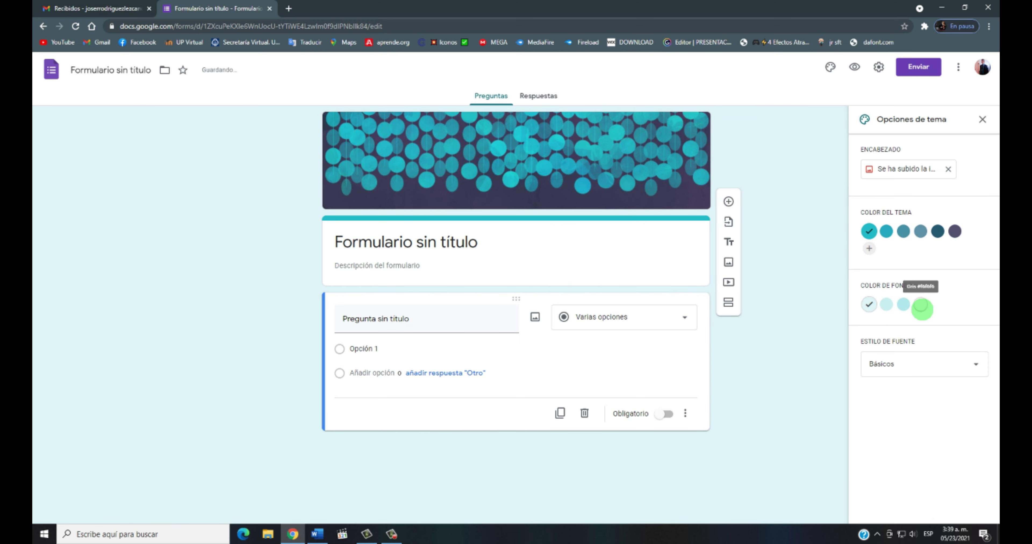
{"action": "left_click", "coordinate": [903, 305]}
{"action": "left_click", "coordinate": [885, 304]}
{"action": "left_click", "coordinate": [901, 305]}
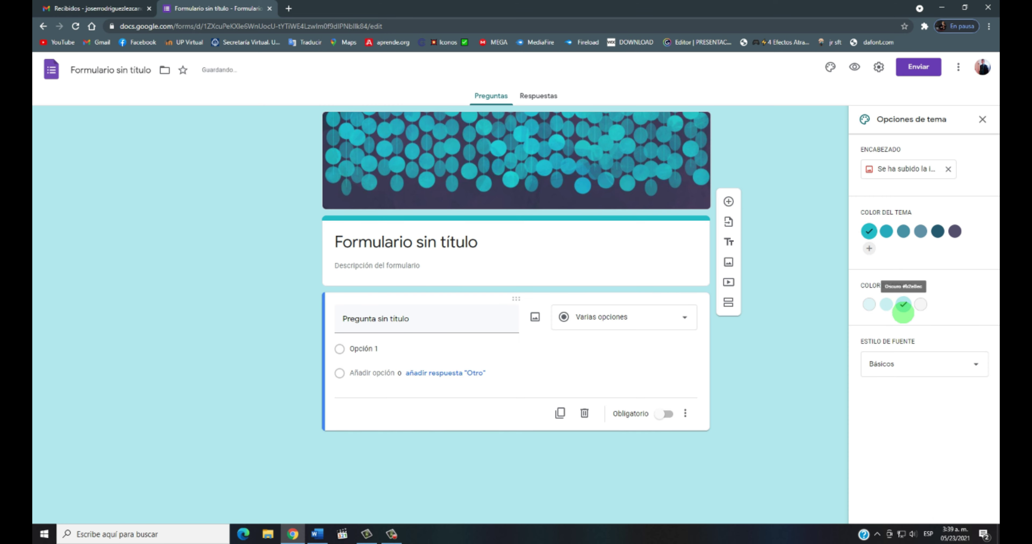
Try the decorative font style on the form, and finally set the font style to Alegre.
{"action": "left_click", "coordinate": [921, 359]}
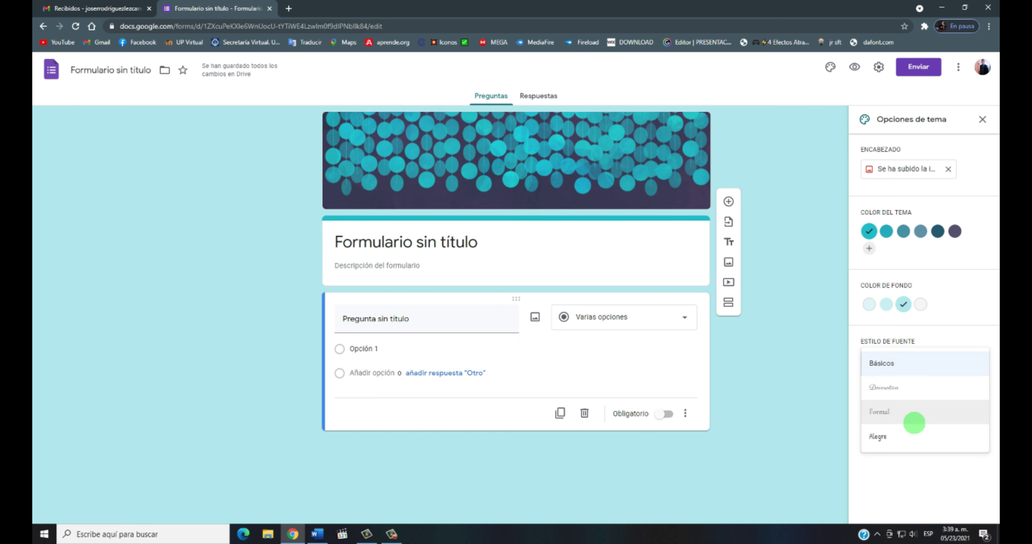
{"action": "left_click", "coordinate": [914, 390]}
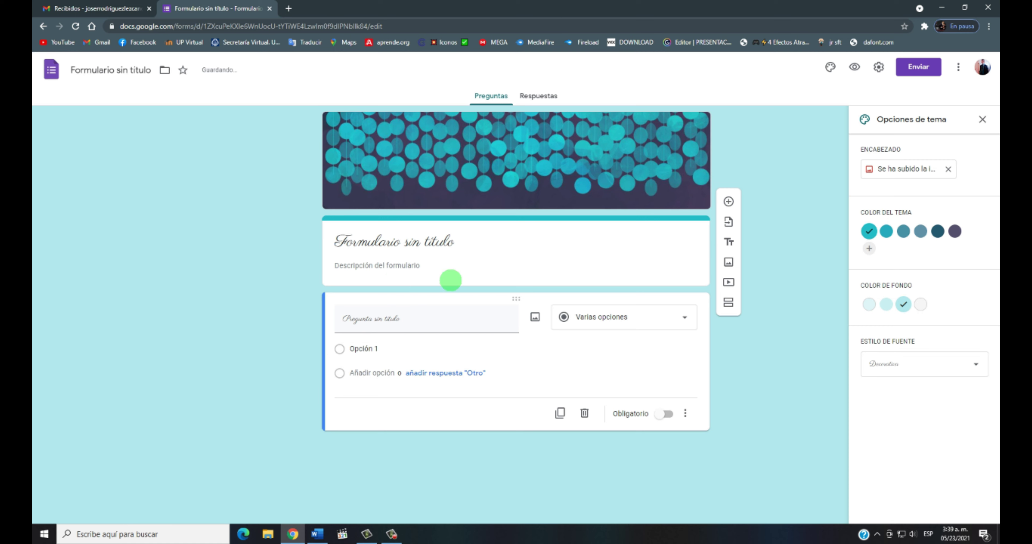
{"action": "left_click", "coordinate": [924, 363]}
{"action": "left_click", "coordinate": [899, 409]}
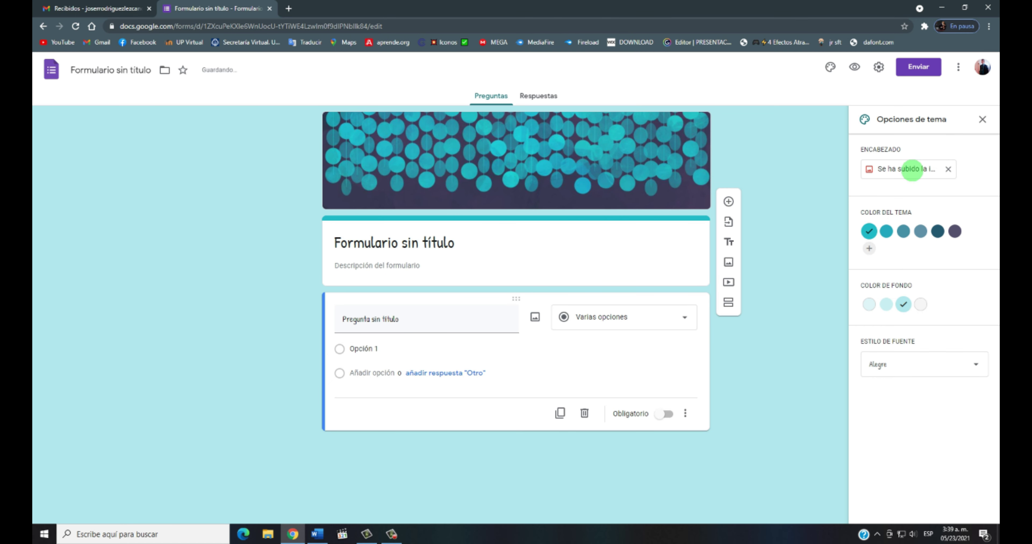
Close the theme options, preview the form as respondents see it, and return to the editor.
{"action": "left_click", "coordinate": [983, 119]}
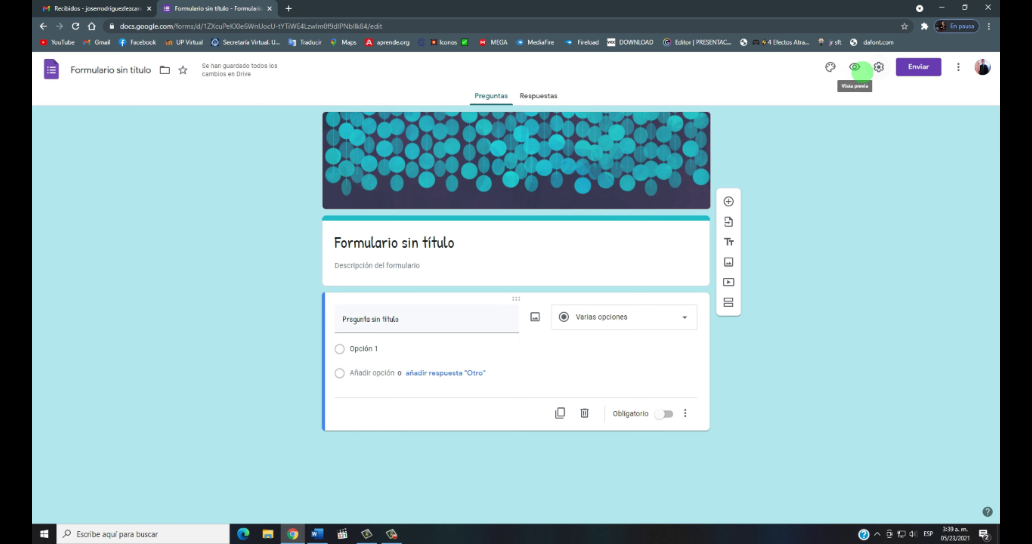
{"action": "left_click", "coordinate": [857, 68]}
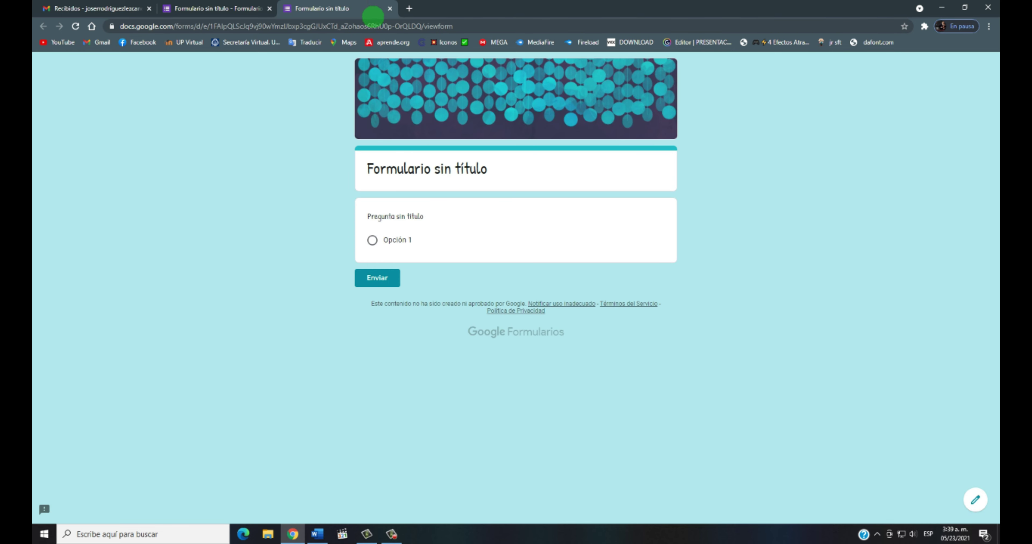
{"action": "left_click", "coordinate": [389, 9]}
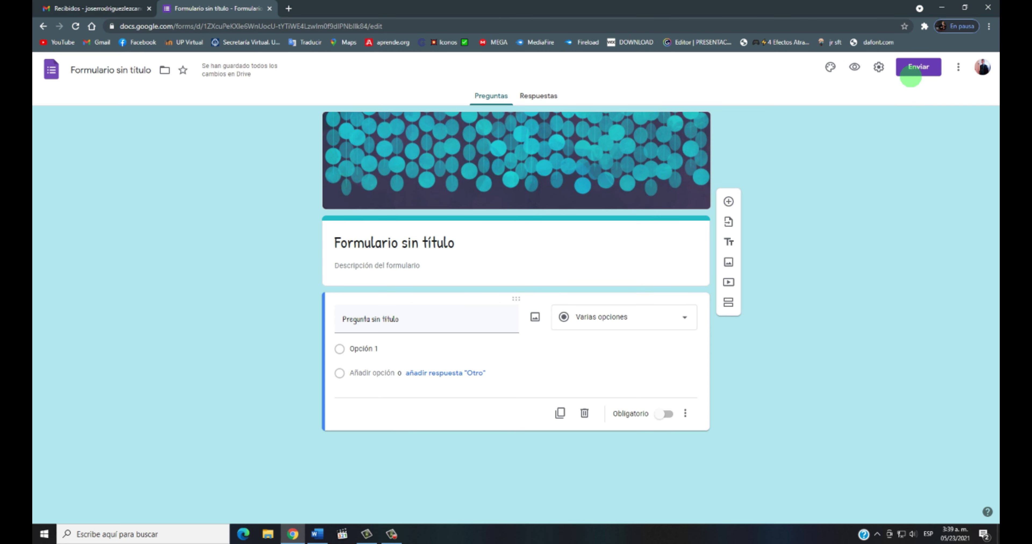
In the form settings, enable Registrar correos, Limitar a 1 respuesta and Mostrar barra de progreso.
{"action": "left_click", "coordinate": [880, 67]}
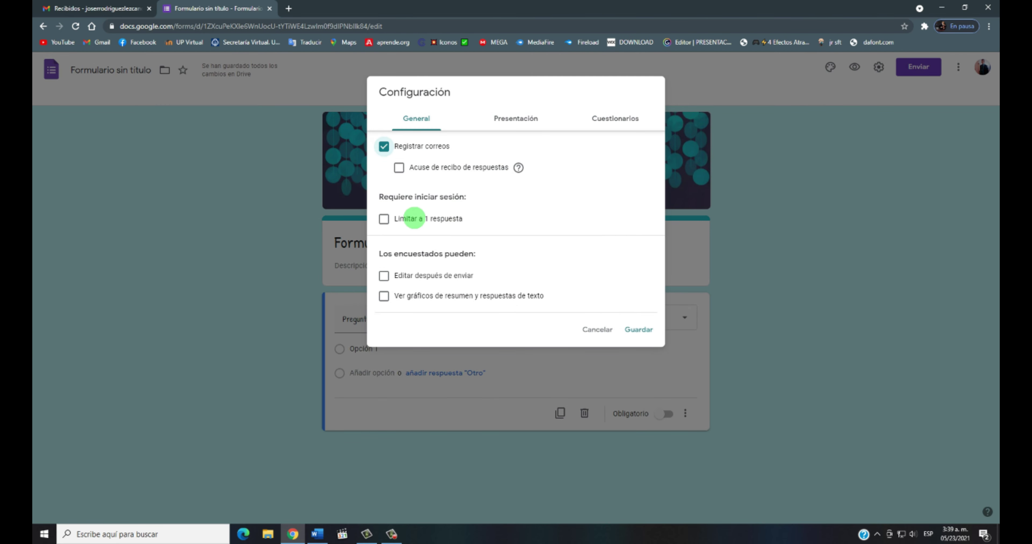
{"action": "left_click", "coordinate": [384, 218]}
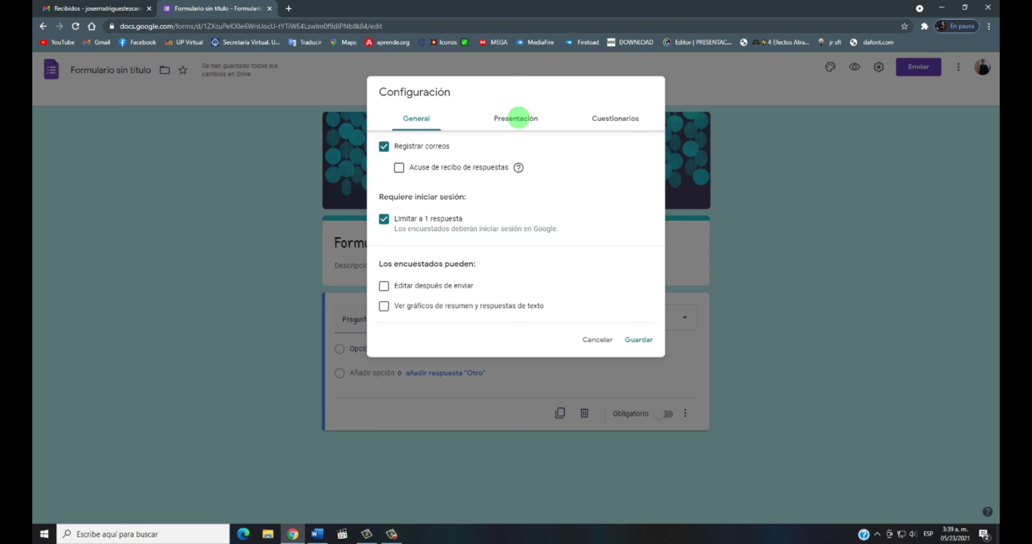
{"action": "left_click", "coordinate": [517, 118]}
{"action": "left_click", "coordinate": [435, 144]}
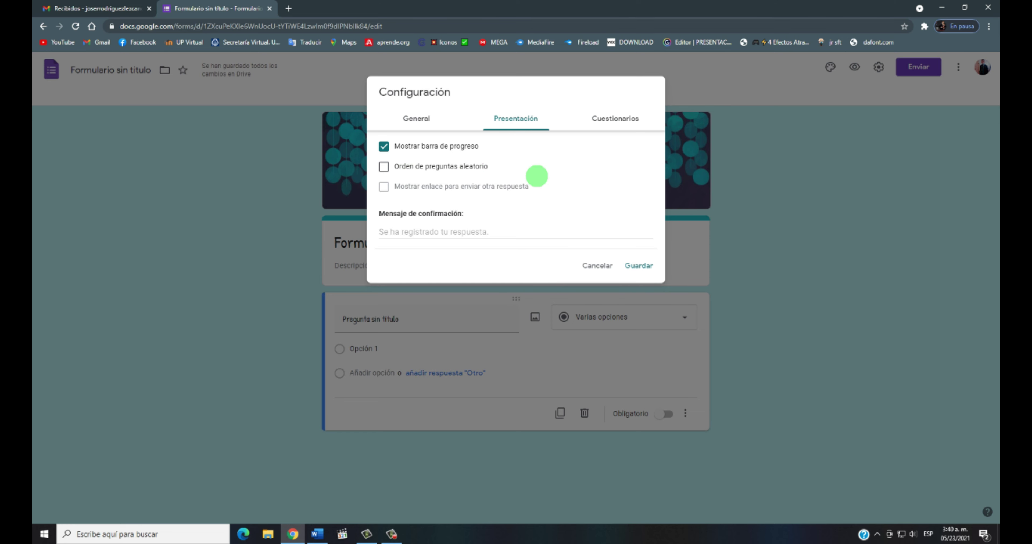
Convert the form into a quiz, keeping the default quiz options, and save the settings.
{"action": "left_click", "coordinate": [602, 130]}
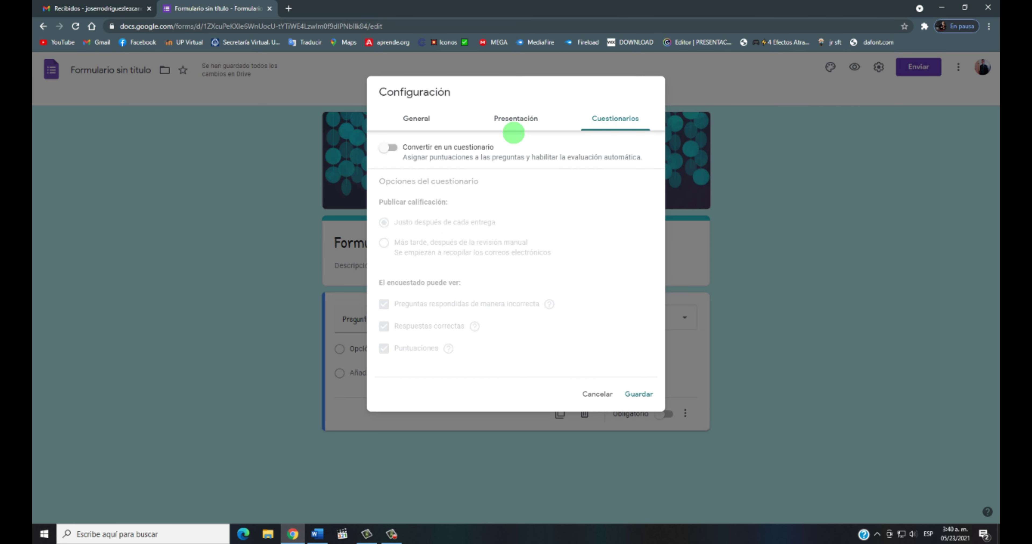
{"action": "left_click", "coordinate": [387, 146]}
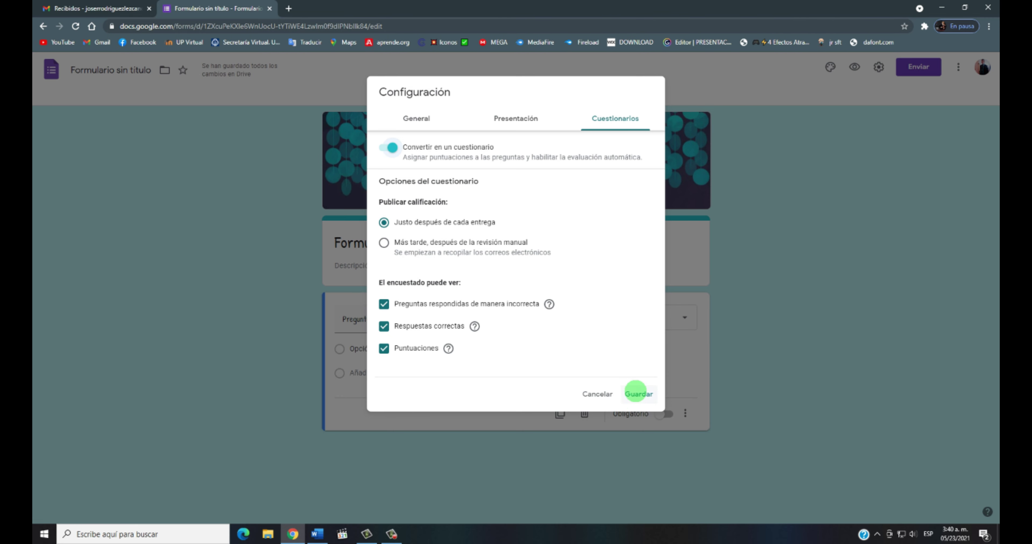
{"action": "left_click", "coordinate": [636, 393]}
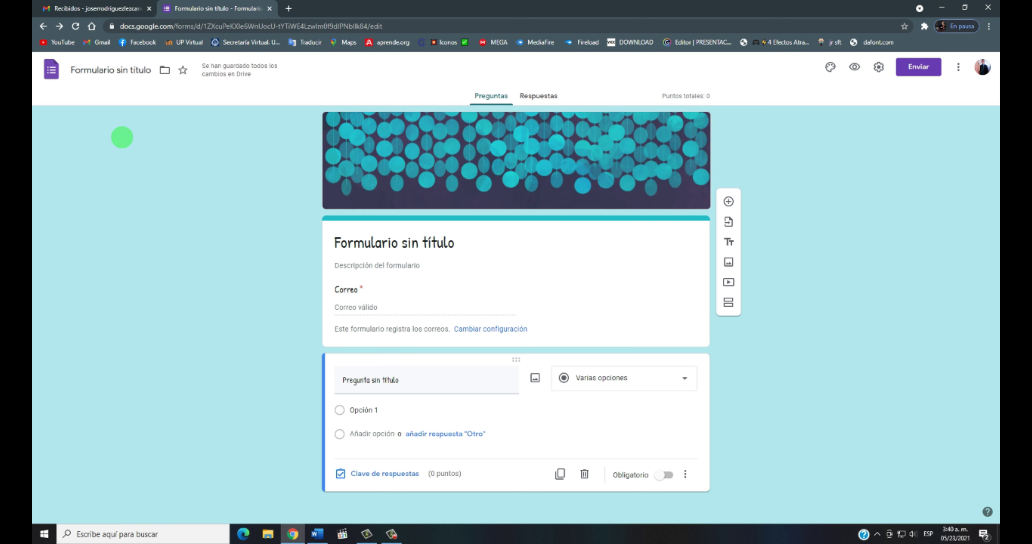
Rename the form "Informática", correcting the accent with the spelling suggestion, and apply the name to the form's title.
{"action": "left_click", "coordinate": [138, 69]}
{"action": "type", "text": "Inf"}
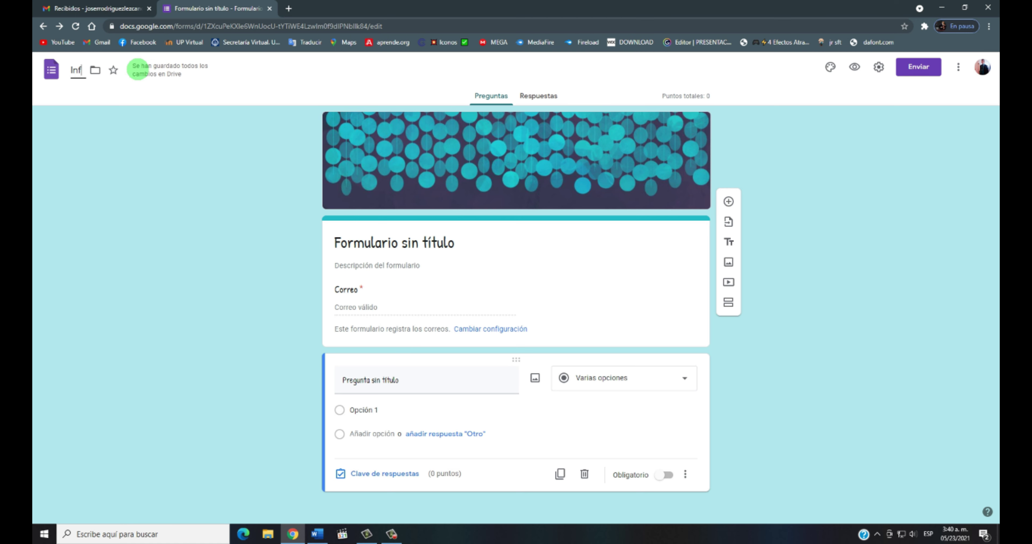
{"action": "type", "text": "ormatica"}
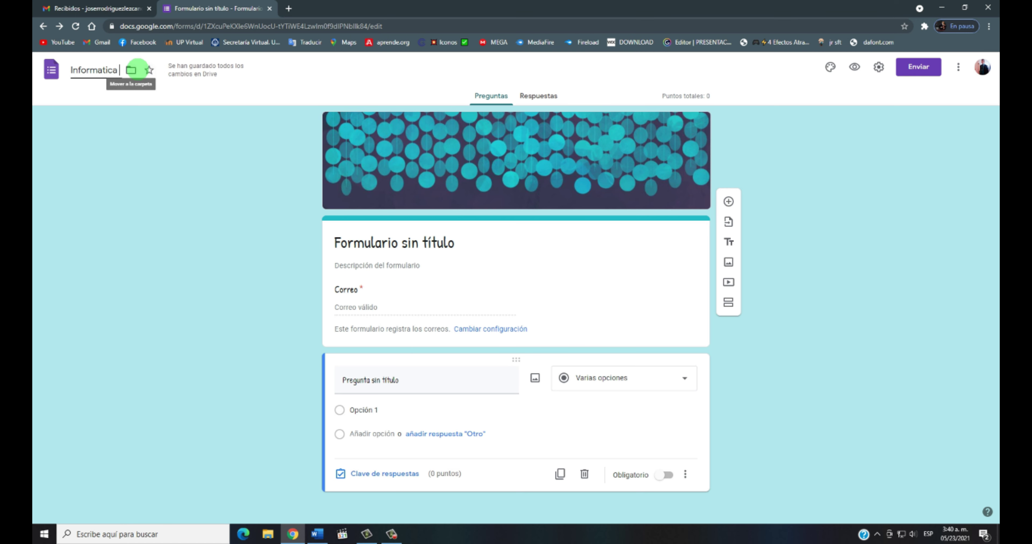
{"action": "right_click", "coordinate": [107, 68]}
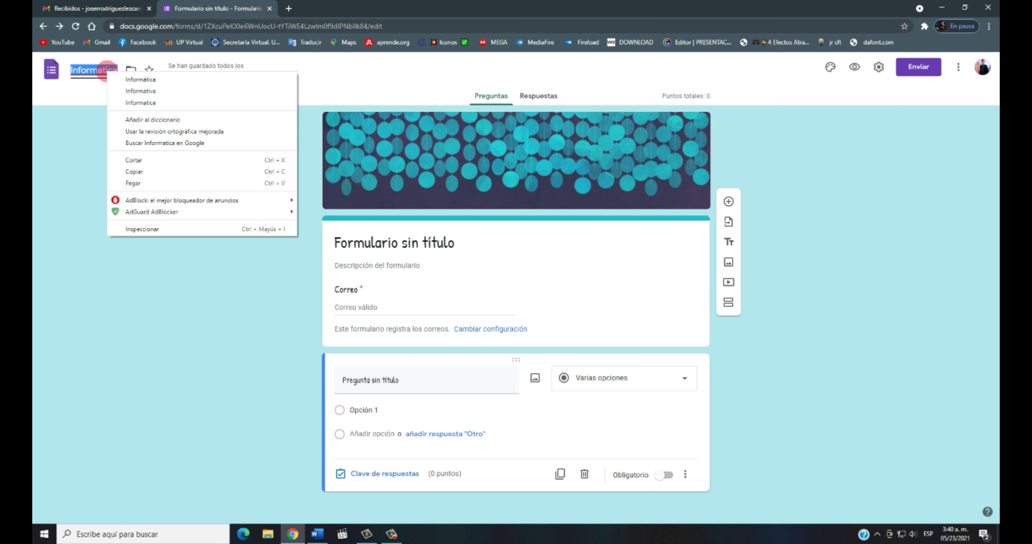
{"action": "left_click", "coordinate": [132, 78]}
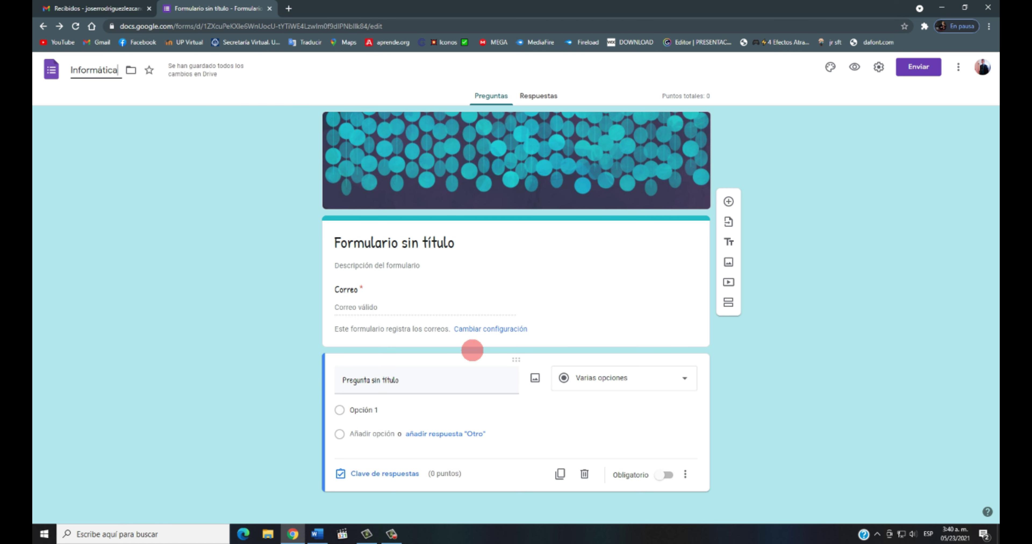
{"action": "left_click", "coordinate": [598, 294]}
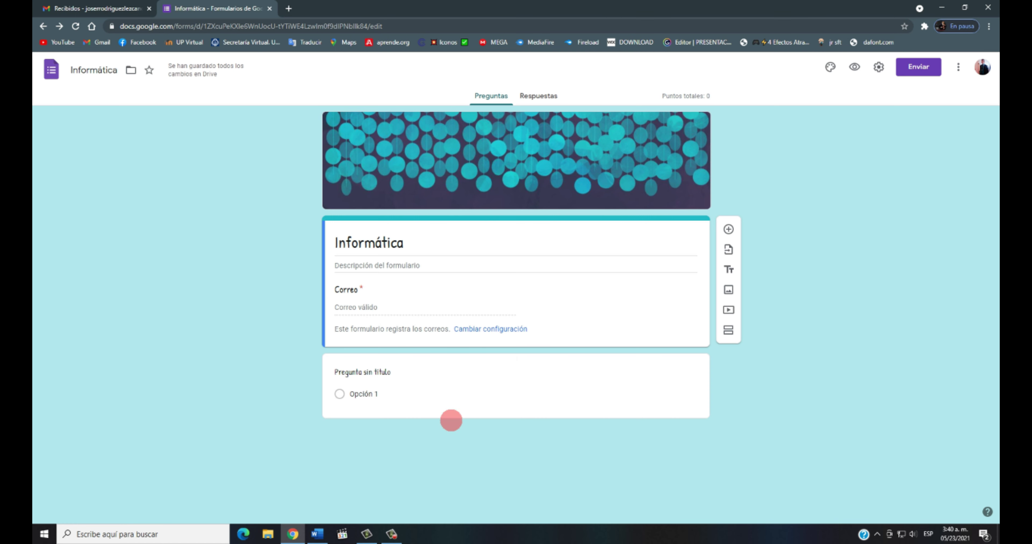
Delete the default untitled multiple-choice question from the form.
{"action": "left_click", "coordinate": [521, 370]}
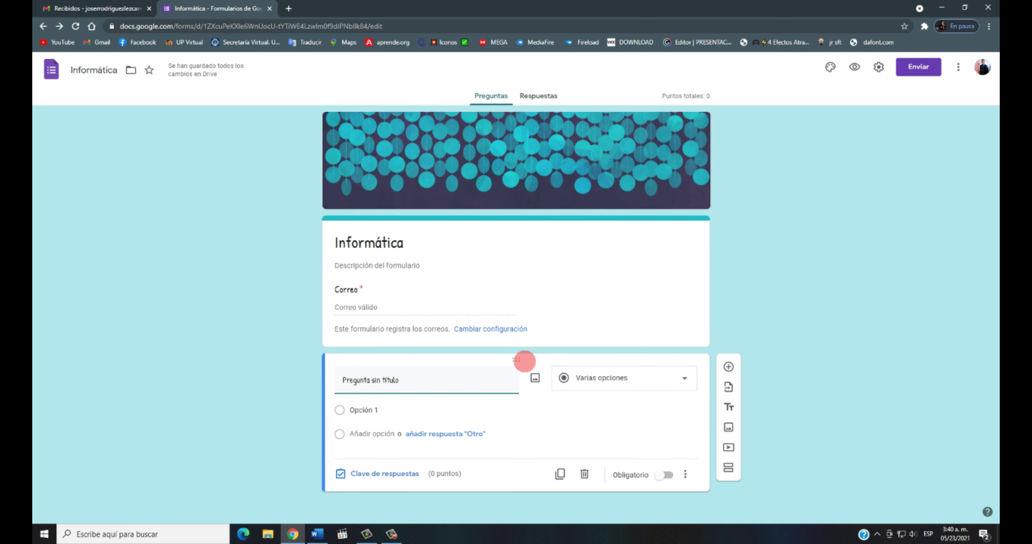
{"action": "right_click", "coordinate": [525, 361]}
{"action": "left_click", "coordinate": [488, 356]}
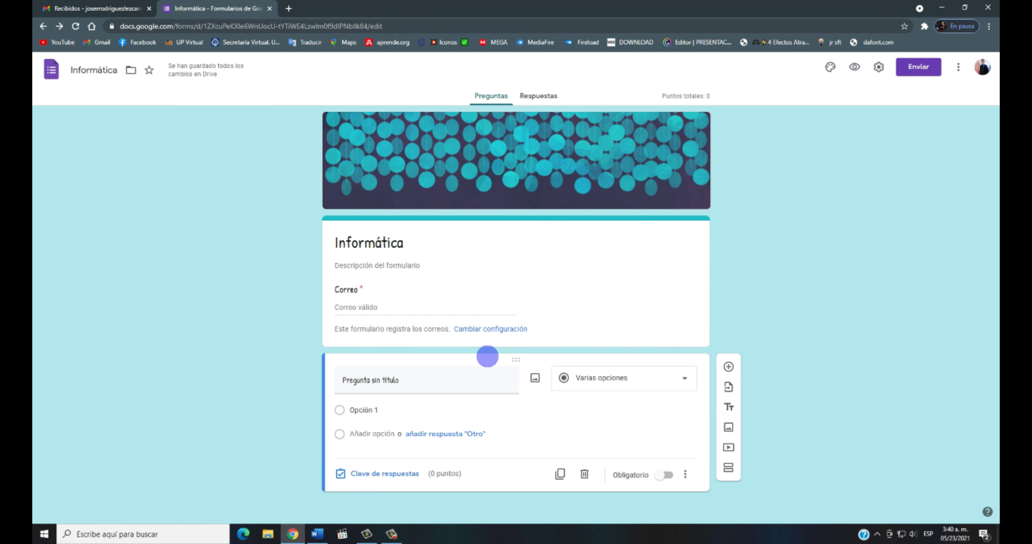
{"action": "left_click", "coordinate": [583, 476]}
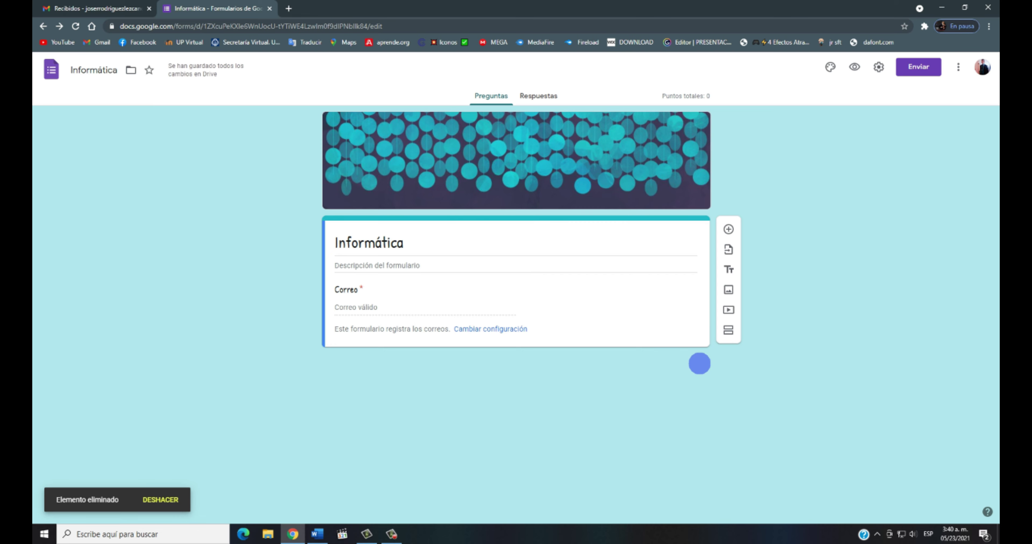
Add a title and description block below the form header and title it "Material de apoyo", copied from the Word document Informática.docx.
{"action": "left_click", "coordinate": [728, 269]}
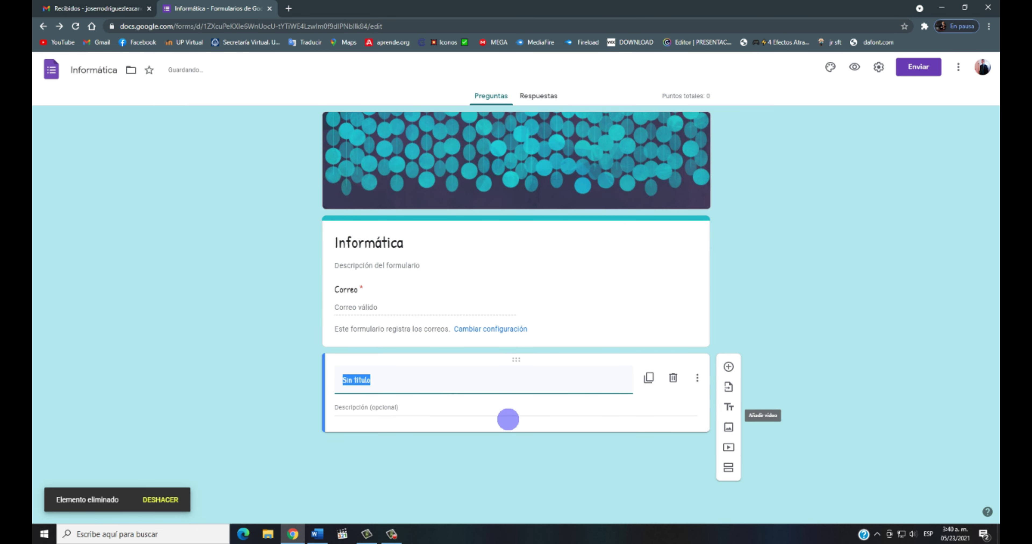
{"action": "key", "text": "alt+Tab"}
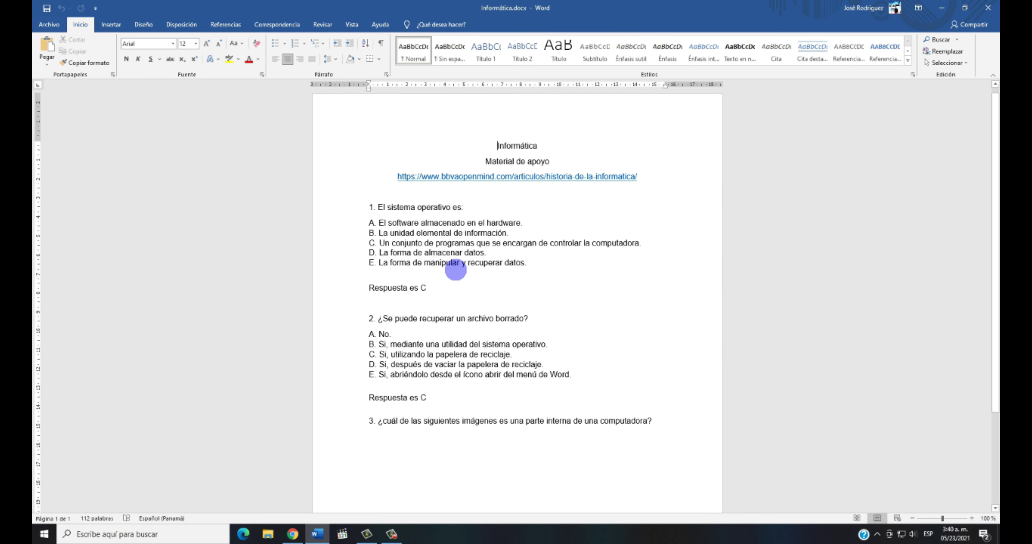
{"action": "left_click_drag", "start_coordinate": [483, 165], "coordinate": [569, 162]}
{"action": "key", "text": "ctrl+c"}
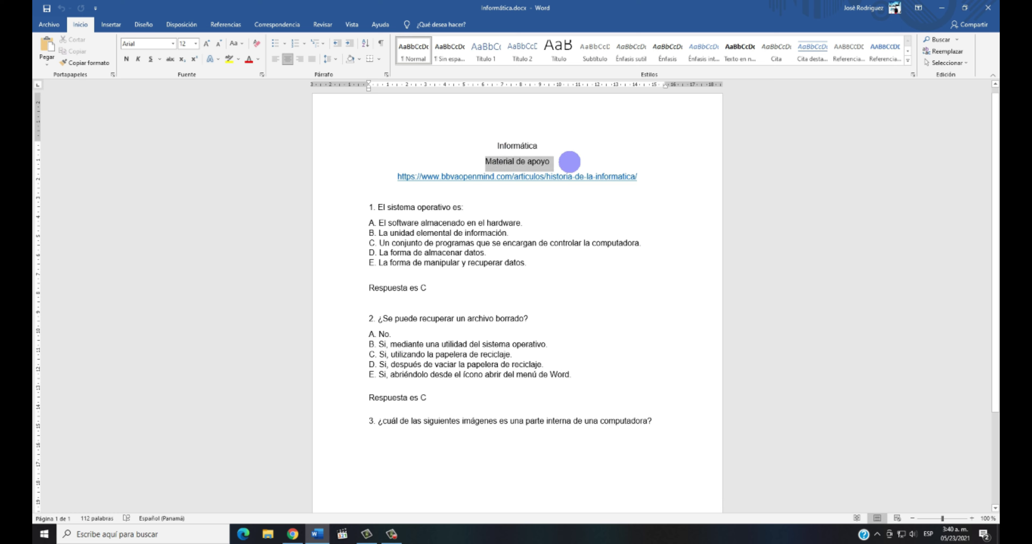
{"action": "left_click", "coordinate": [292, 534]}
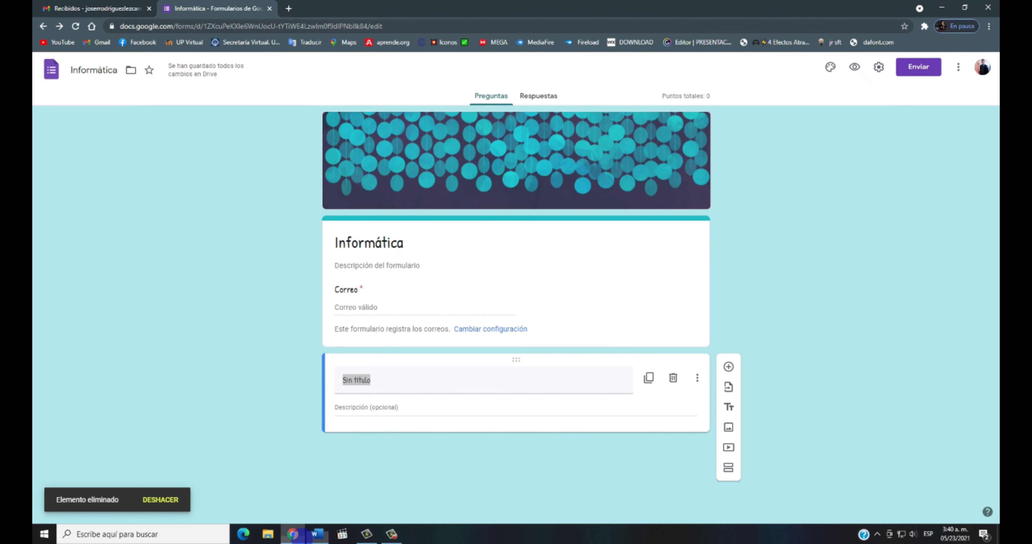
{"action": "key", "text": "ctrl+v"}
{"action": "left_click", "coordinate": [380, 407]}
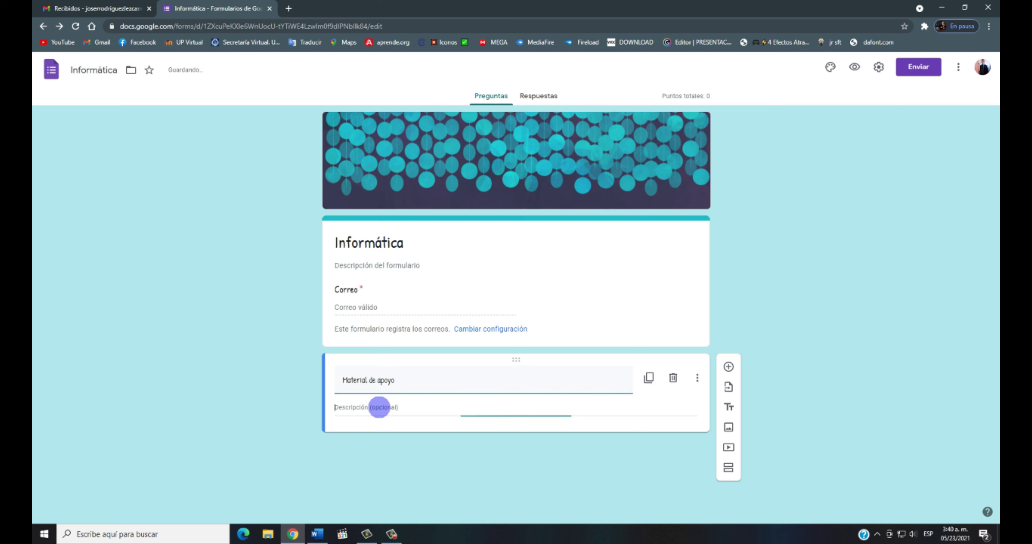
{"action": "left_click", "coordinate": [317, 532]}
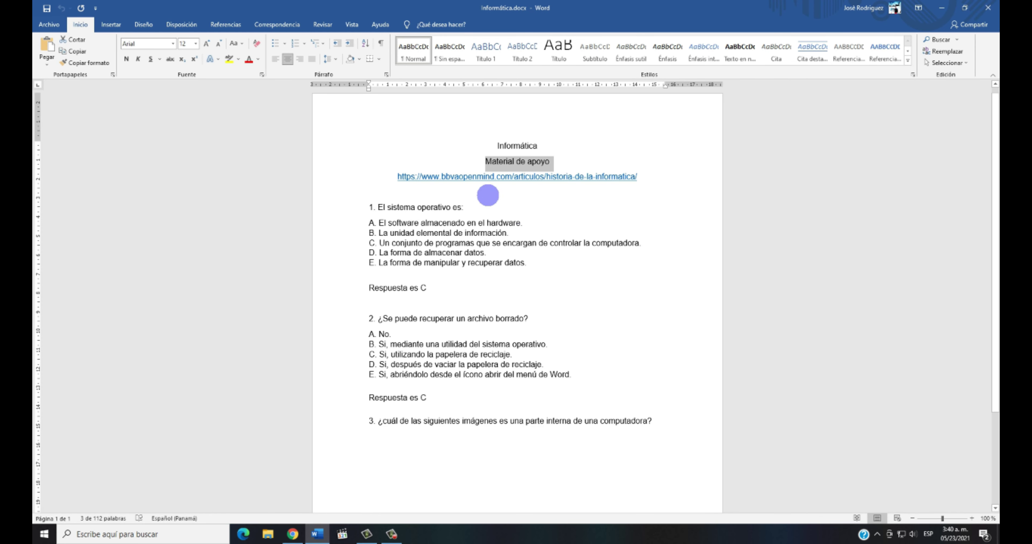
{"action": "left_click_drag", "start_coordinate": [394, 177], "coordinate": [663, 176]}
{"action": "key", "text": "ctrl+c"}
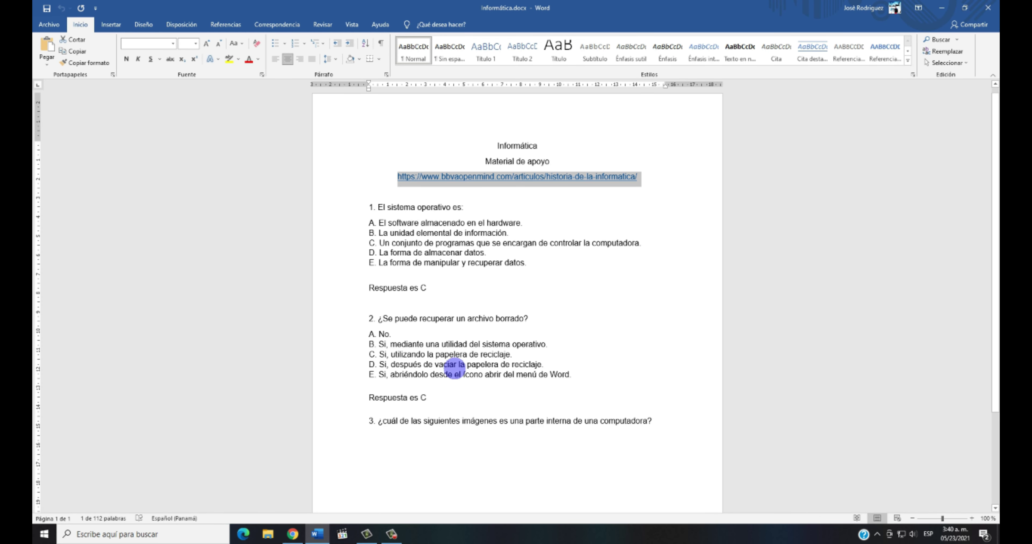
{"action": "left_click", "coordinate": [292, 535]}
{"action": "key", "text": "ctrl+v"}
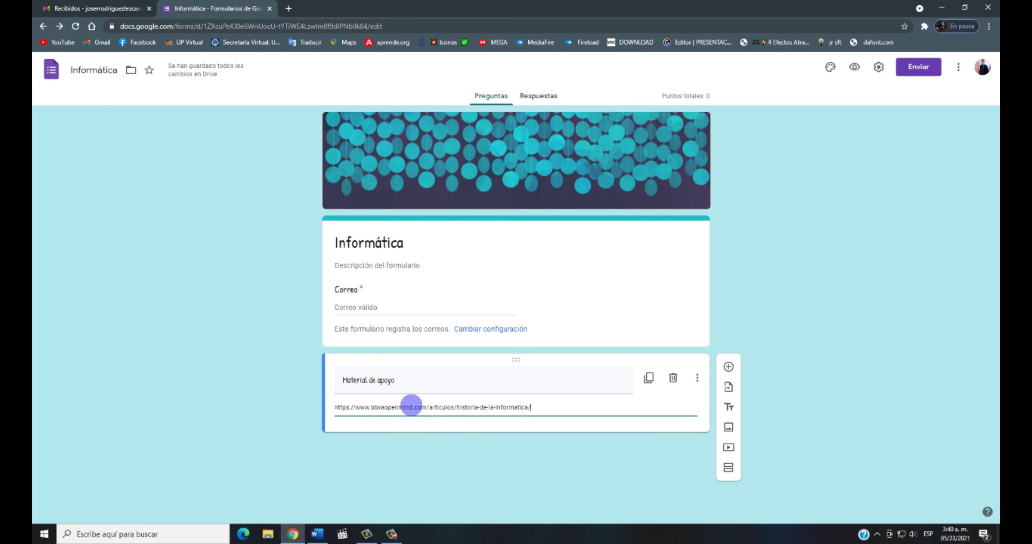
{"action": "left_click", "coordinate": [633, 434]}
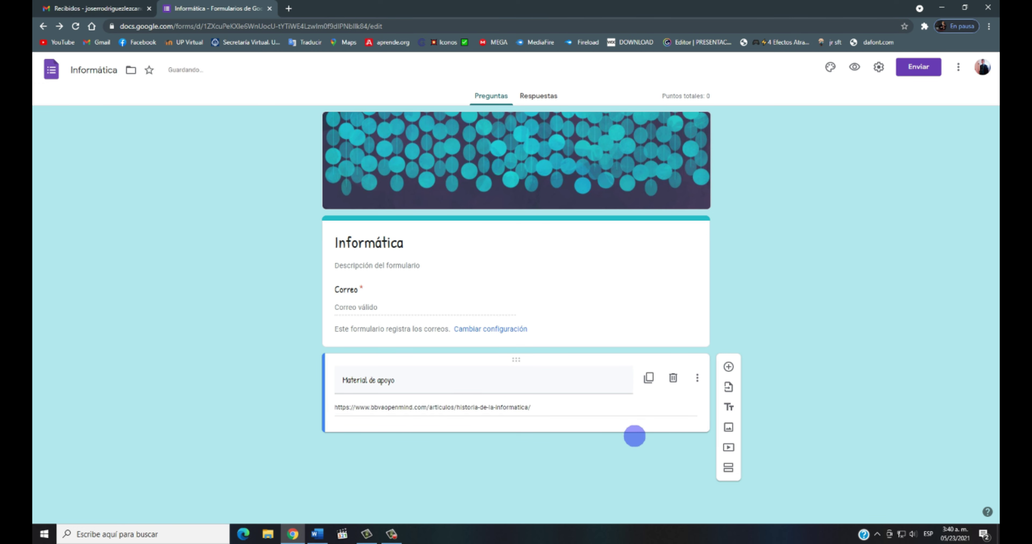
{"action": "left_click", "coordinate": [697, 385]}
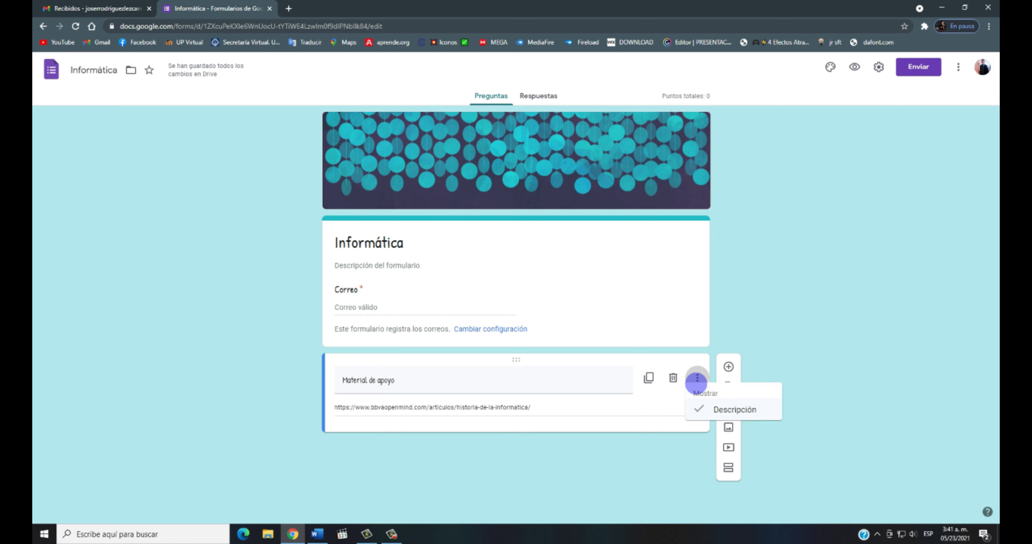
{"action": "left_click", "coordinate": [758, 328]}
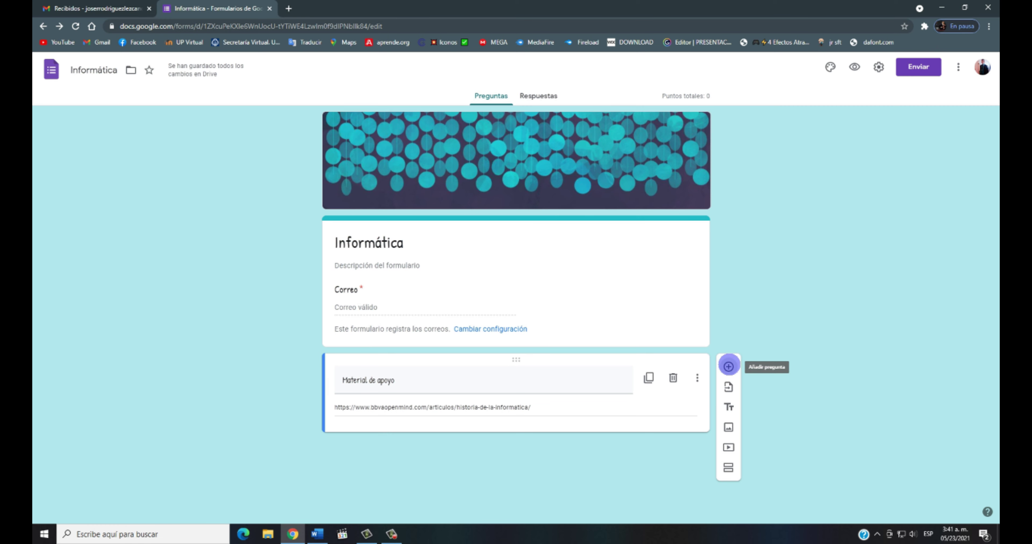
Add a question below the Material de apoyo block, make it Obligatorio and keep its type as Varias opciones.
{"action": "left_click", "coordinate": [728, 367]}
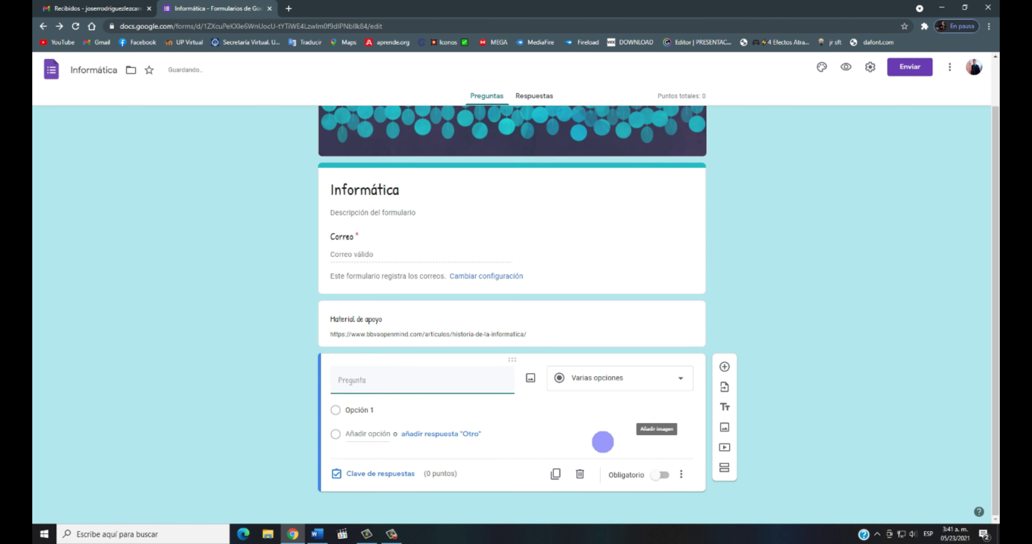
{"action": "left_click", "coordinate": [661, 475]}
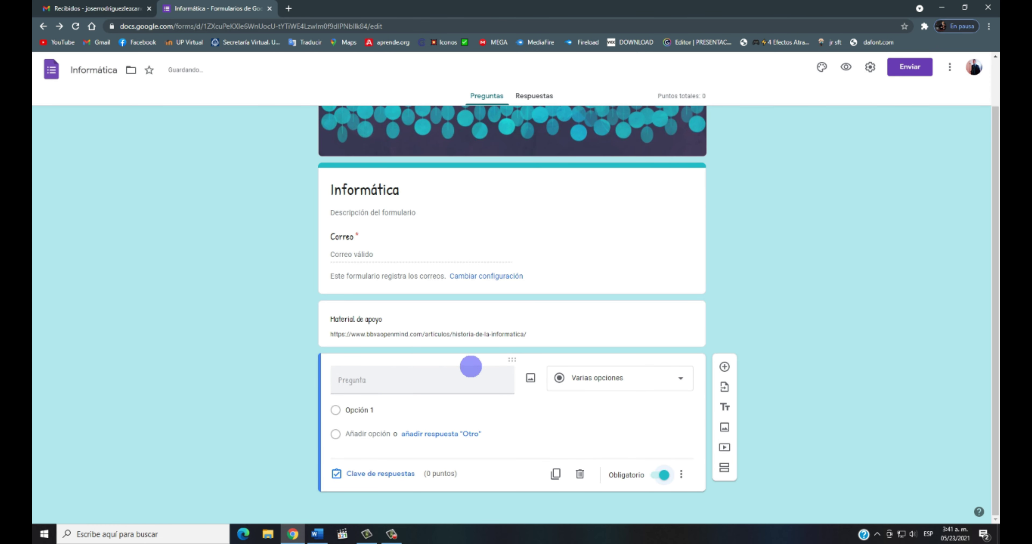
{"action": "left_click", "coordinate": [585, 378]}
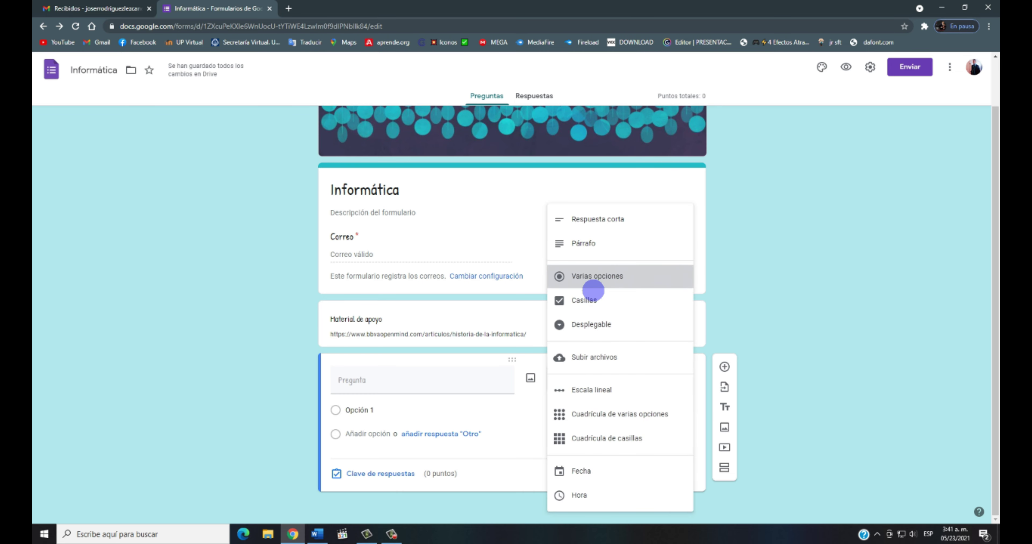
{"action": "left_click", "coordinate": [593, 281]}
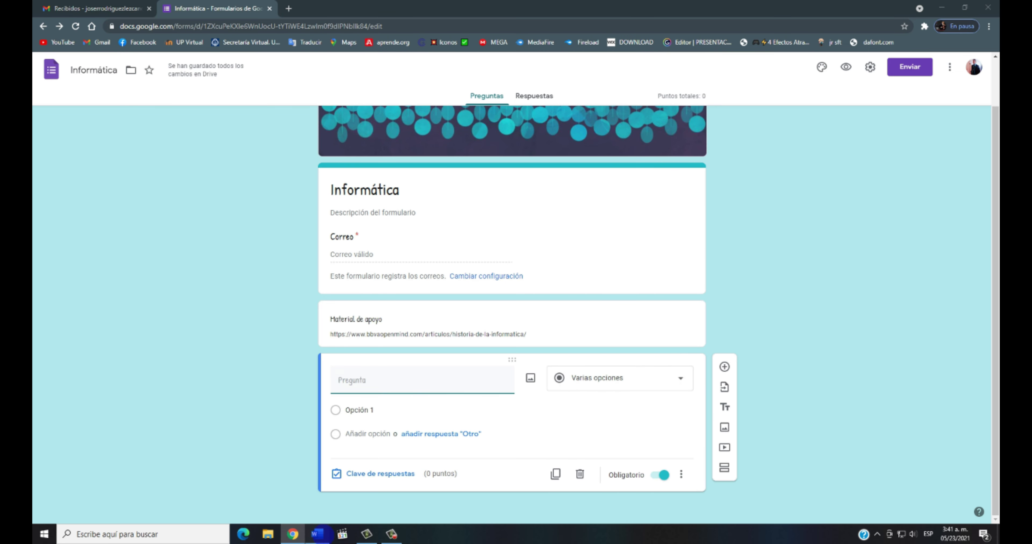
Copy "El sistema operativo es:" from the Word document into the new question's text.
{"action": "key", "text": "alt+Tab"}
{"action": "left_click_drag", "start_coordinate": [378, 207], "coordinate": [465, 210]}
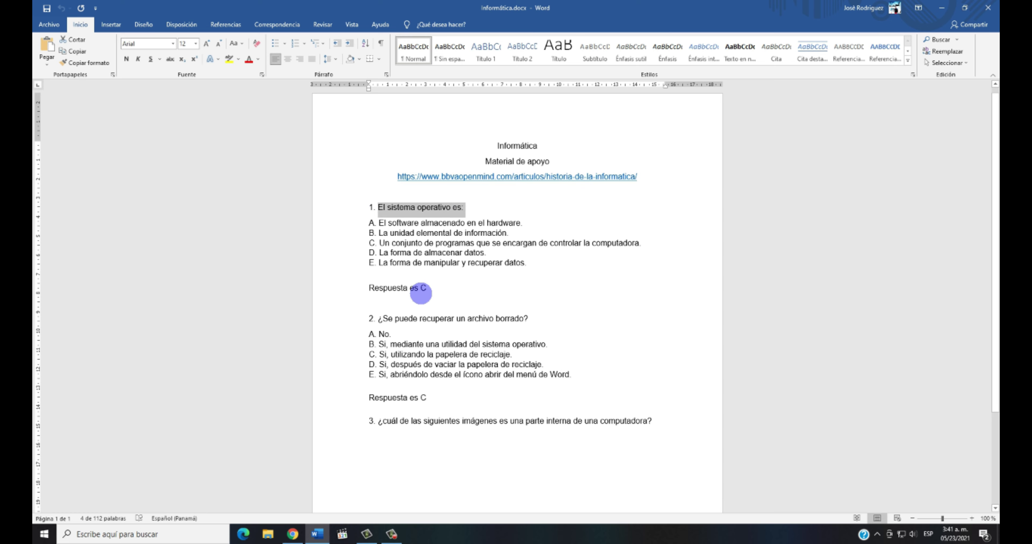
{"action": "key", "text": "ctrl+c"}
{"action": "left_click", "coordinate": [292, 534]}
{"action": "left_click", "coordinate": [373, 383]}
{"action": "key", "text": "ctrl+v"}
Replace the first answer option with "A. El software almacenado en el hardware." copied from the Word document.
{"action": "left_click", "coordinate": [368, 412]}
{"action": "left_click_drag", "start_coordinate": [341, 412], "coordinate": [374, 411]}
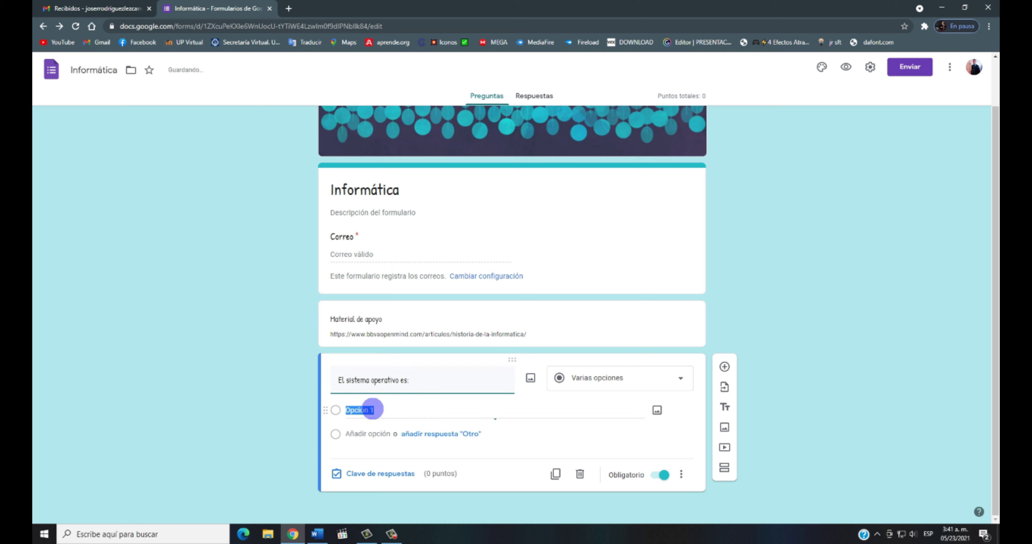
{"action": "left_click", "coordinate": [317, 534]}
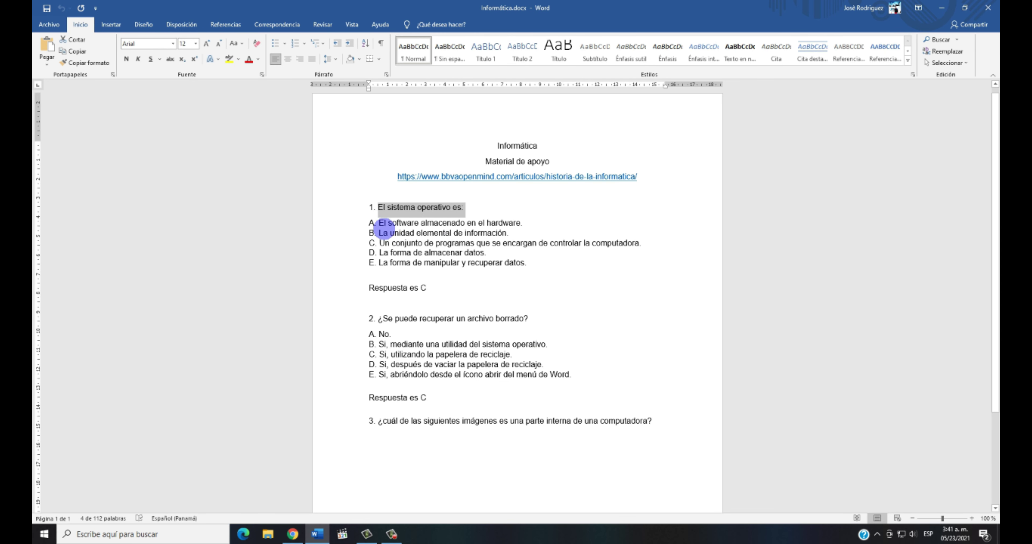
{"action": "left_click_drag", "start_coordinate": [398, 222], "coordinate": [521, 222]}
{"action": "left_click", "coordinate": [358, 222]}
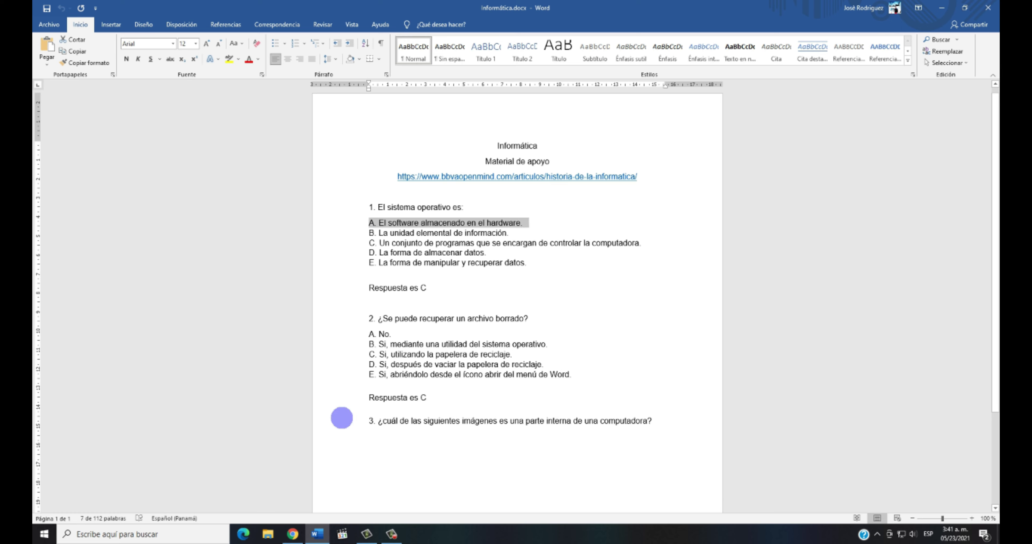
{"action": "left_click", "coordinate": [292, 534]}
{"action": "key", "text": "ctrl+v"}
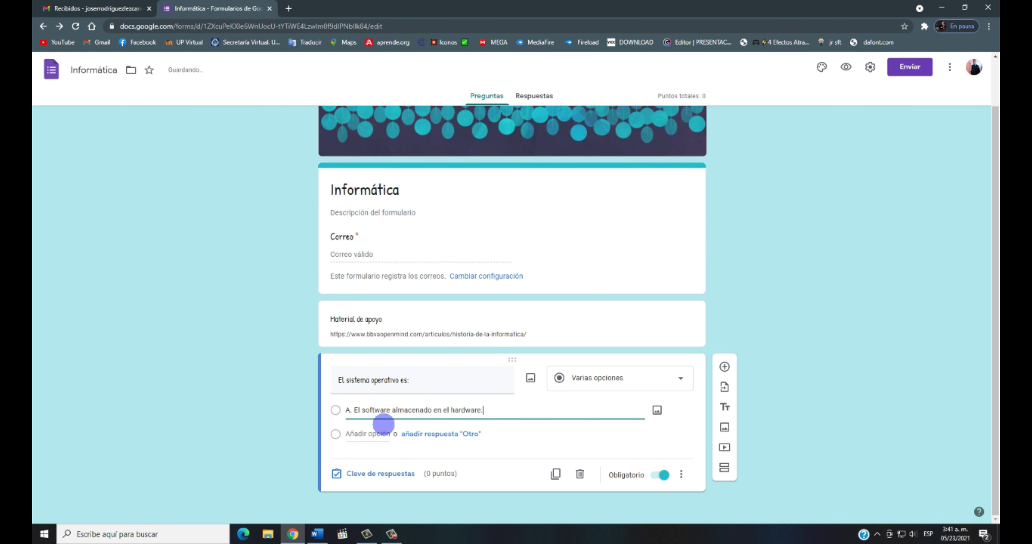
Add a second answer option, "B. La unidad elemental de información.", copied from the Word document.
{"action": "left_click", "coordinate": [368, 433]}
{"action": "left_click", "coordinate": [320, 534]}
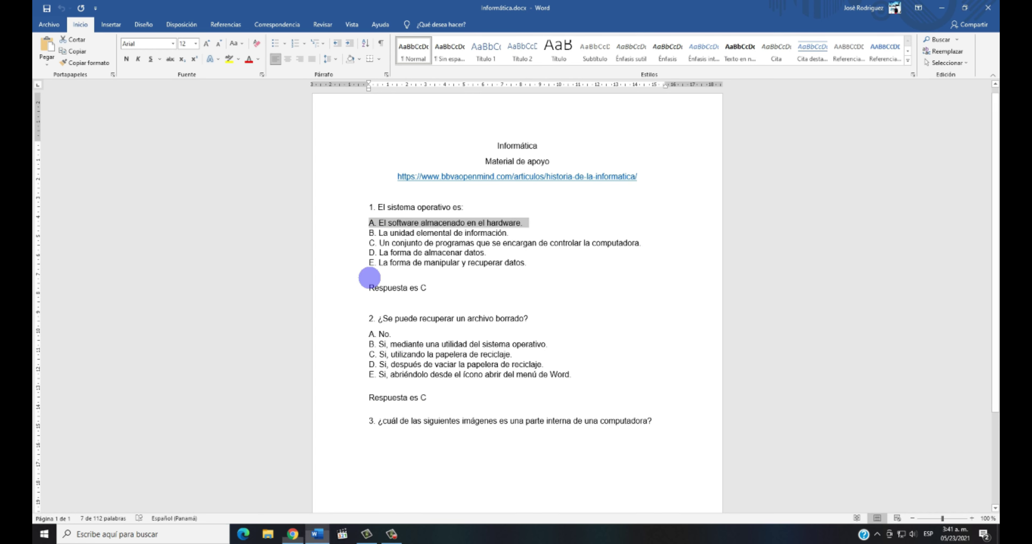
{"action": "left_click", "coordinate": [364, 233]}
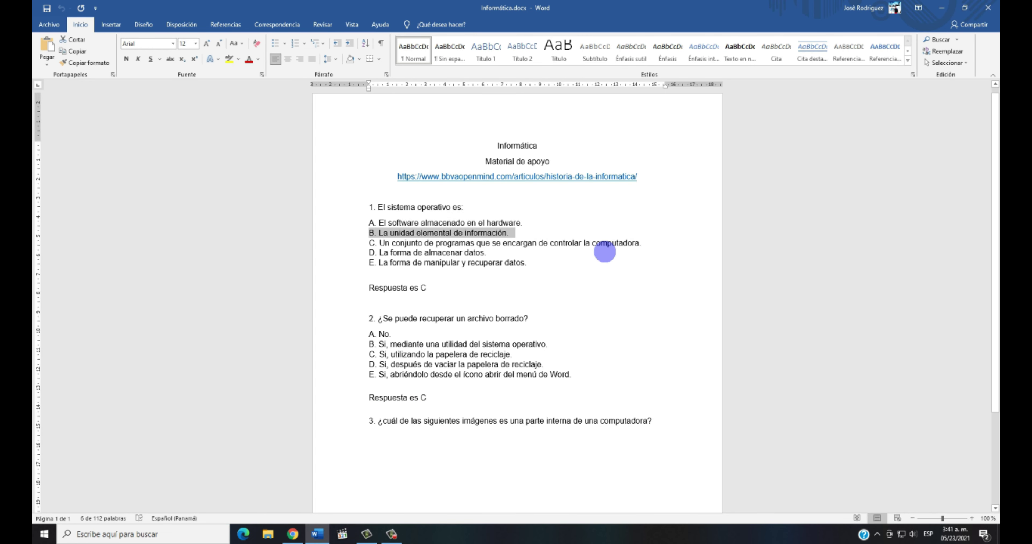
{"action": "left_click", "coordinate": [299, 533]}
{"action": "key", "text": "ctrl+v"}
Add a third answer option, "C. Un conjunto de programas que se encargan de controlar la computadora.", copied from the Word document.
{"action": "left_click", "coordinate": [316, 533]}
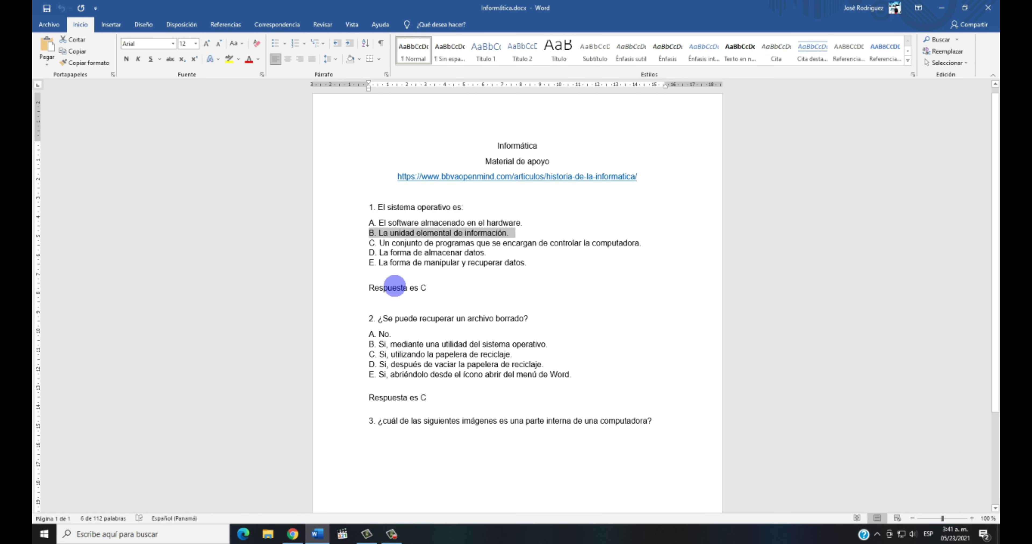
{"action": "left_click_drag", "start_coordinate": [379, 243], "coordinate": [386, 243]}
{"action": "triple_click", "coordinate": [386, 242]}
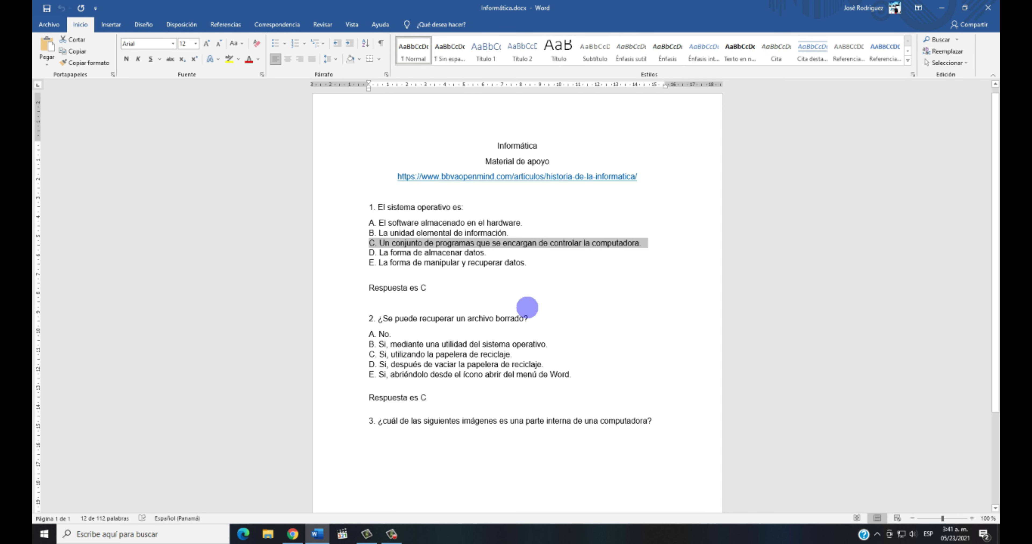
{"action": "left_click", "coordinate": [292, 534]}
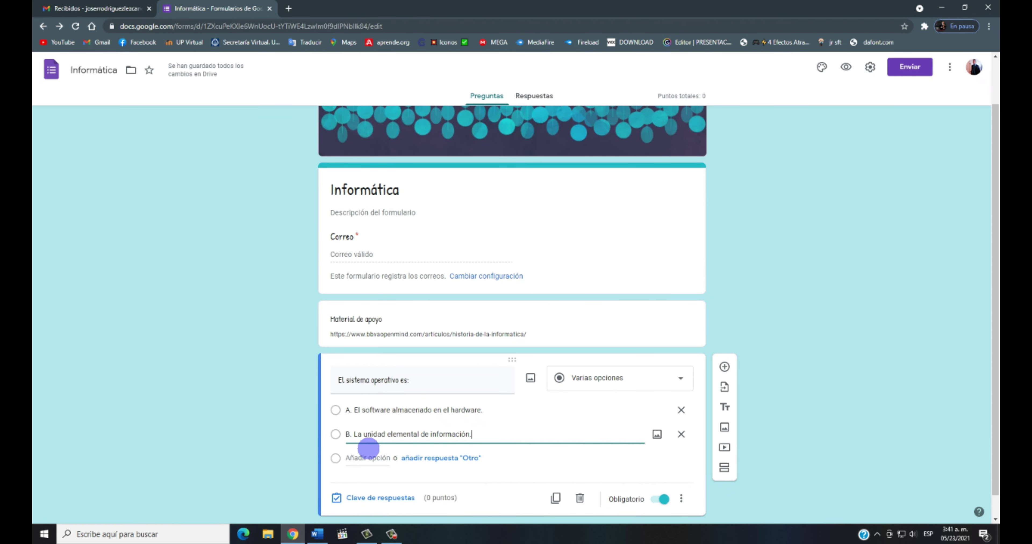
{"action": "left_click", "coordinate": [365, 457]}
{"action": "key", "text": "ctrl+v"}
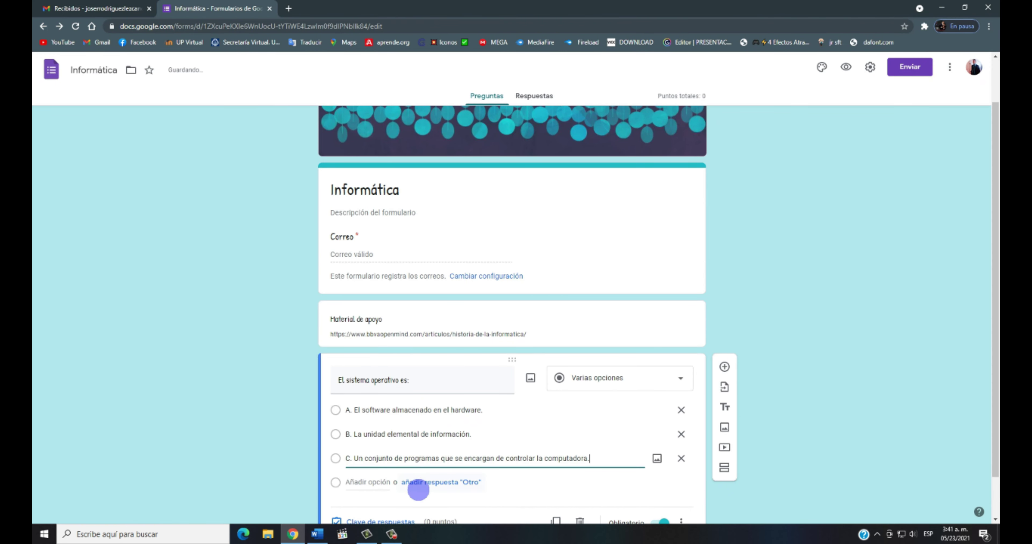
Add a fourth answer option, "D. La forma de almacenar datos.", copied from the Word document.
{"action": "left_click", "coordinate": [316, 534]}
{"action": "triple_click", "coordinate": [390, 252]}
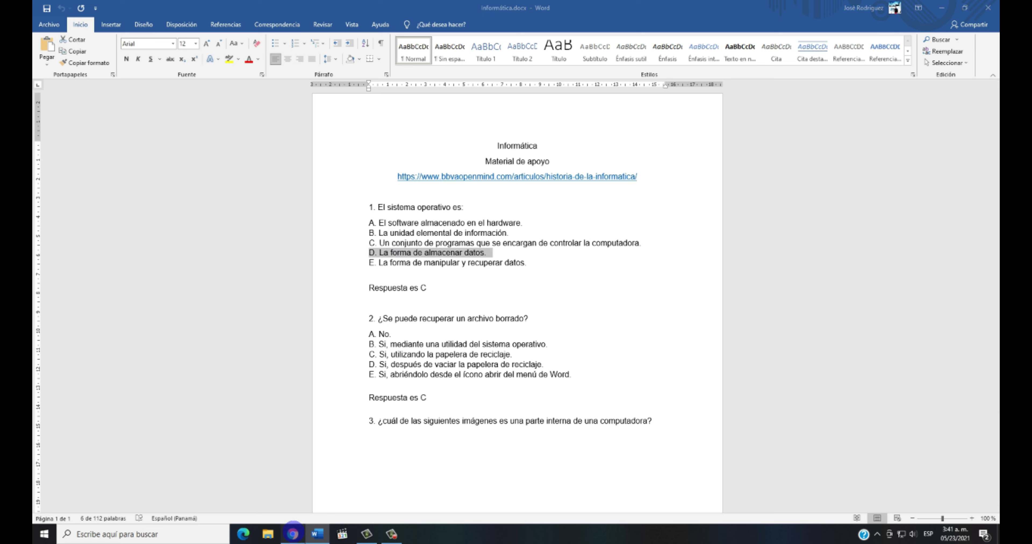
{"action": "left_click", "coordinate": [292, 534]}
{"action": "left_click", "coordinate": [355, 482]}
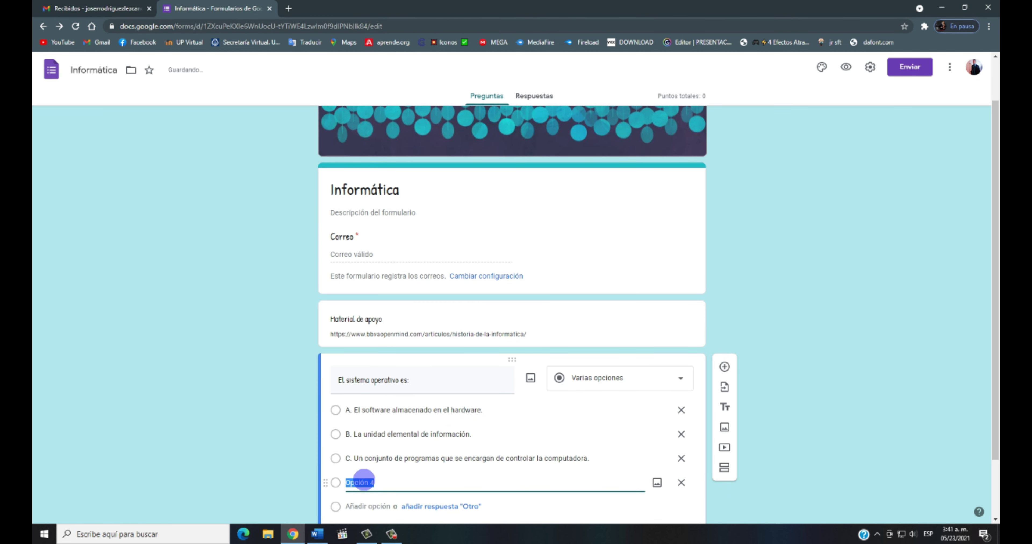
{"action": "key", "text": "ctrl+v"}
Add a fifth answer option, "E. La forma de manipular y recuperar datos.", copied from the Word document.
{"action": "left_click", "coordinate": [316, 534]}
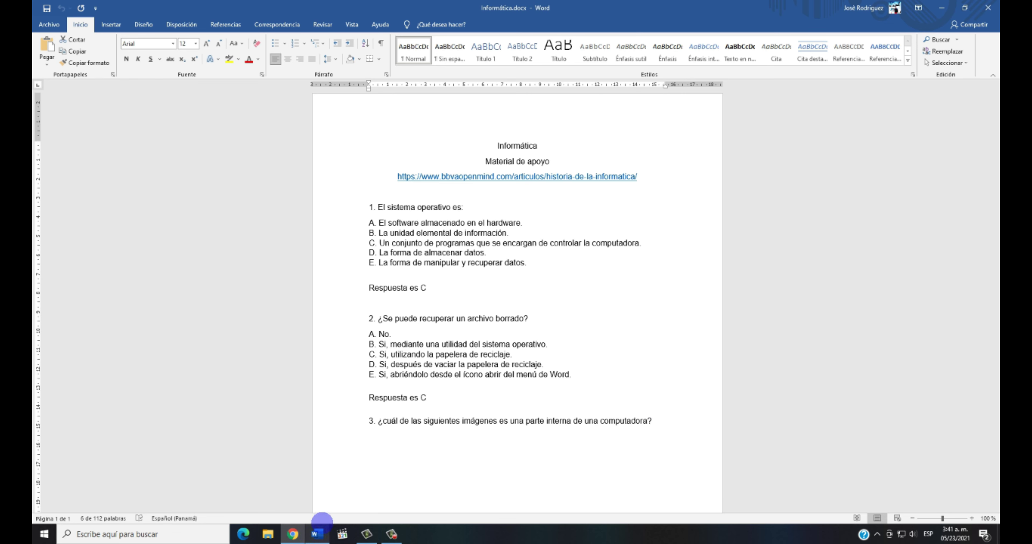
{"action": "triple_click", "coordinate": [416, 263]}
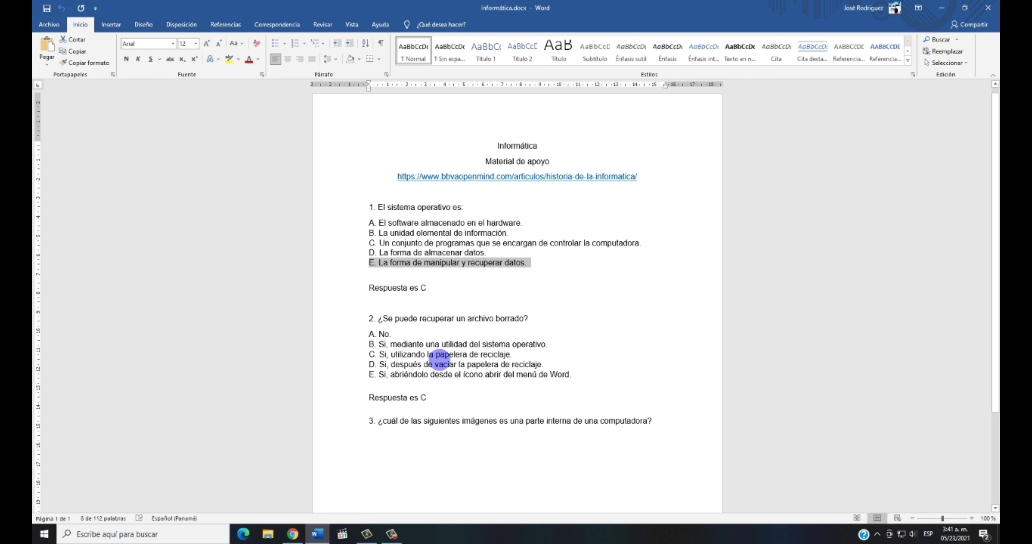
{"action": "left_click", "coordinate": [292, 535]}
{"action": "left_click", "coordinate": [394, 485]}
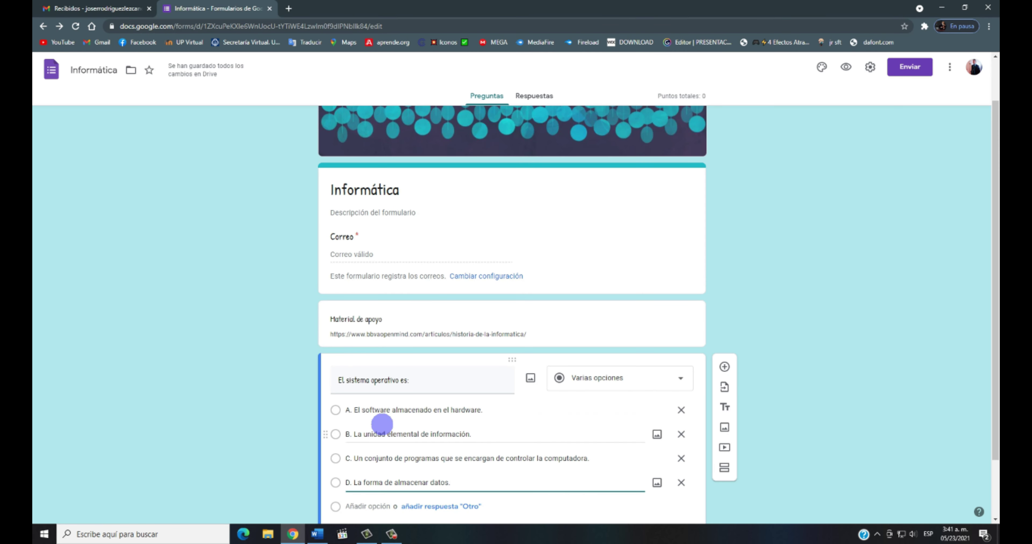
{"action": "scroll", "coordinate": [385, 429], "scroll_direction": "down", "scroll_amount": 2}
{"action": "left_click", "coordinate": [370, 432]}
{"action": "key", "text": "ctrl+v"}
{"action": "scroll", "coordinate": [544, 329], "scroll_direction": "down", "scroll_amount": 1}
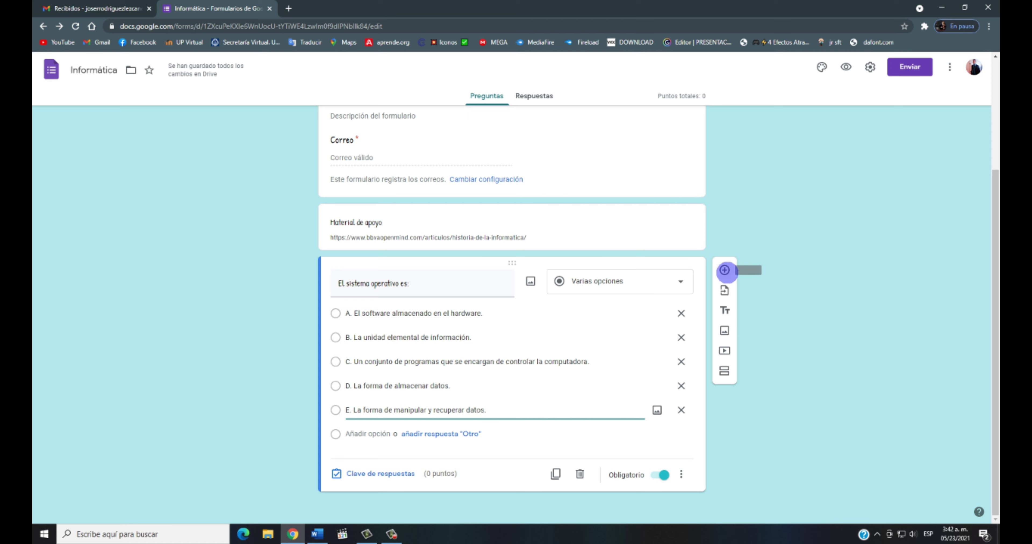
{"action": "left_click", "coordinate": [681, 475]}
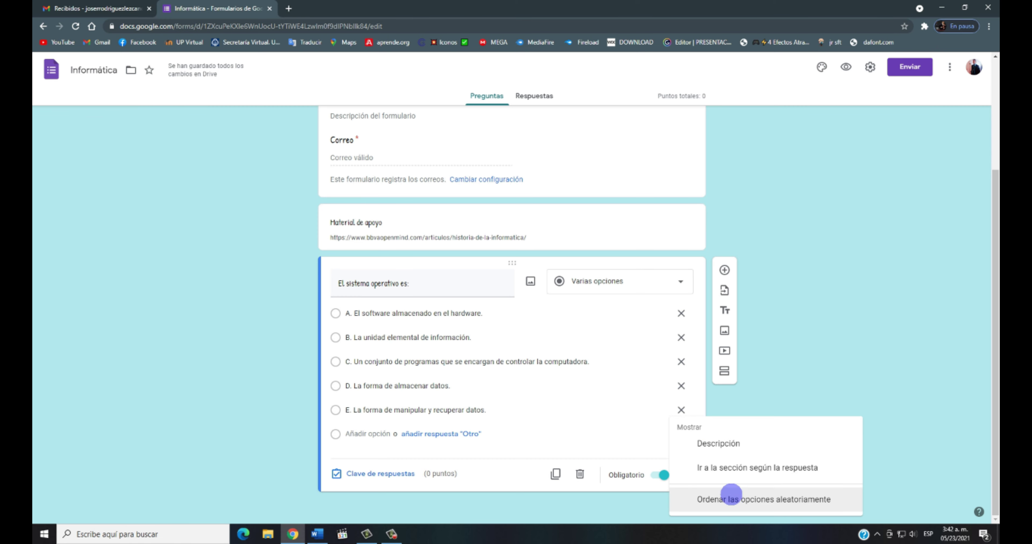
{"action": "left_click", "coordinate": [814, 372]}
Add a new question, "¿Cuál de las siguientes imágenes es una parte interna de una computadora?", copied from question 3 of the Word document, capitalizing "Cuál".
{"action": "left_click", "coordinate": [724, 270]}
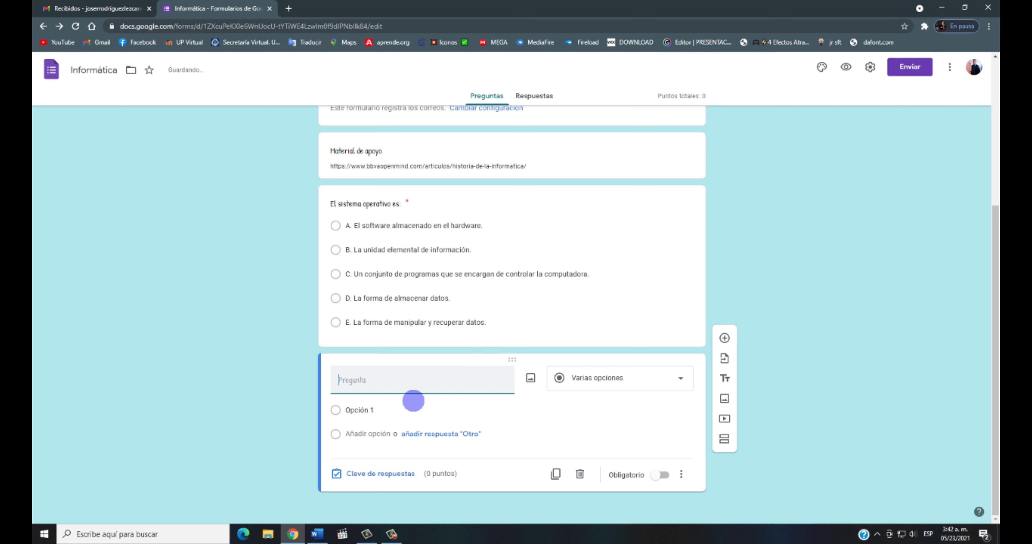
{"action": "left_click", "coordinate": [316, 534]}
{"action": "scroll", "coordinate": [477, 308], "scroll_direction": "down", "scroll_amount": 3}
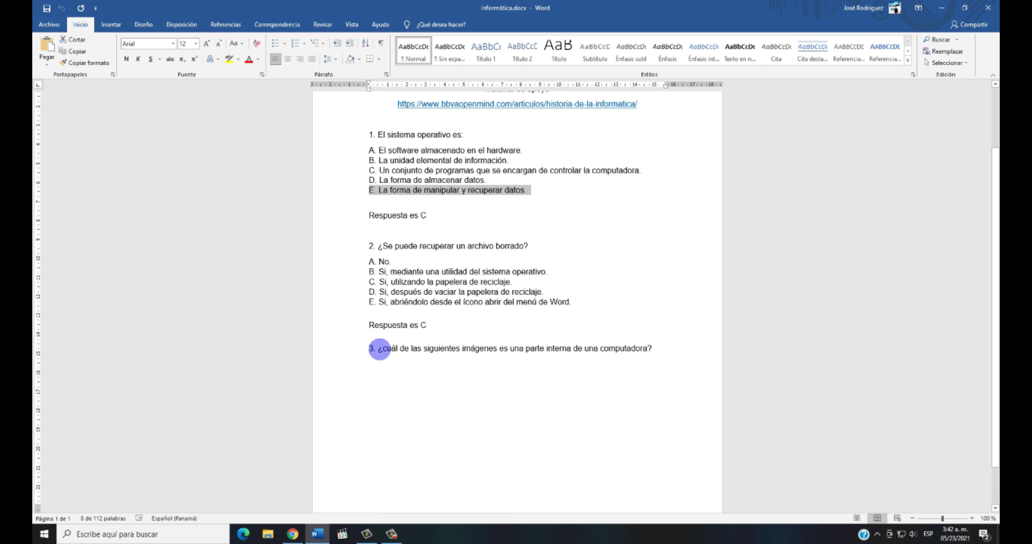
{"action": "left_click_drag", "start_coordinate": [377, 349], "coordinate": [644, 356]}
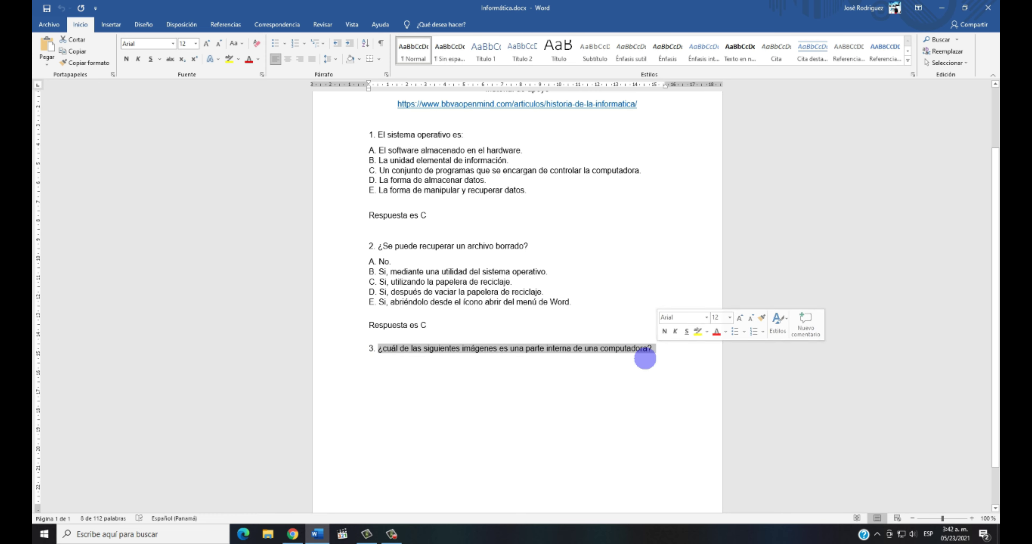
{"action": "key", "text": "ctrl+c"}
{"action": "left_click", "coordinate": [292, 534]}
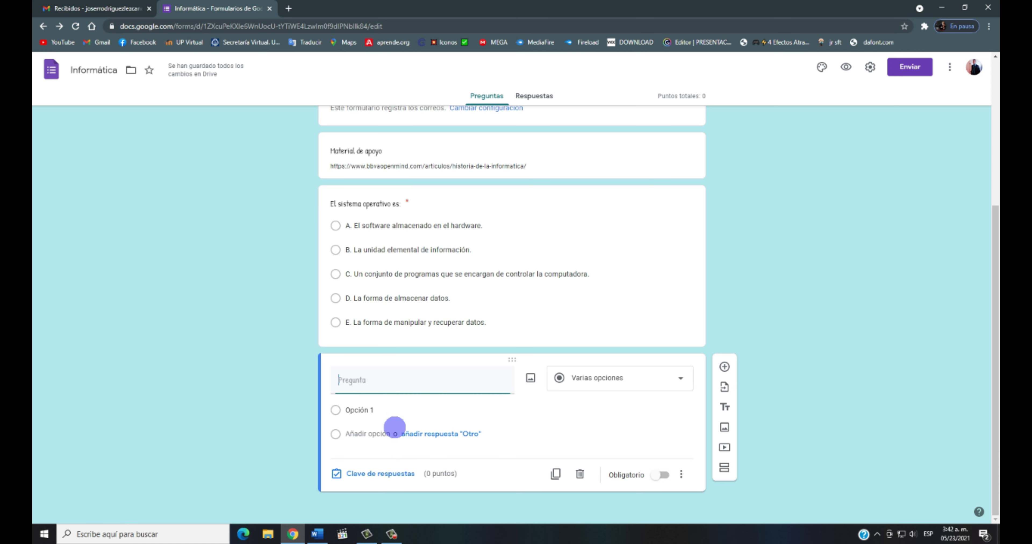
{"action": "key", "text": "ctrl+v"}
{"action": "key", "text": "BackSpace"}
{"action": "type", "text": "C"}
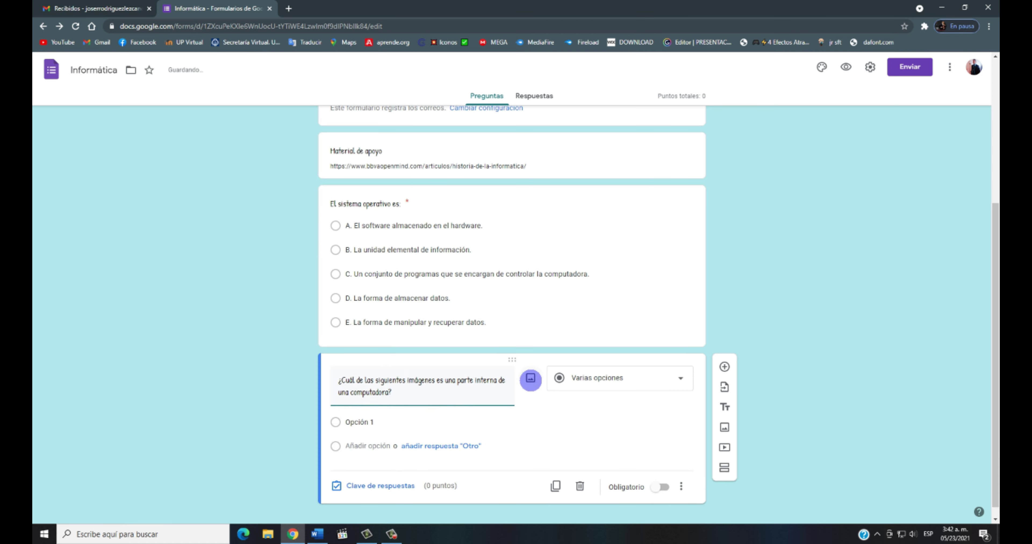
{"action": "left_click", "coordinate": [531, 378]}
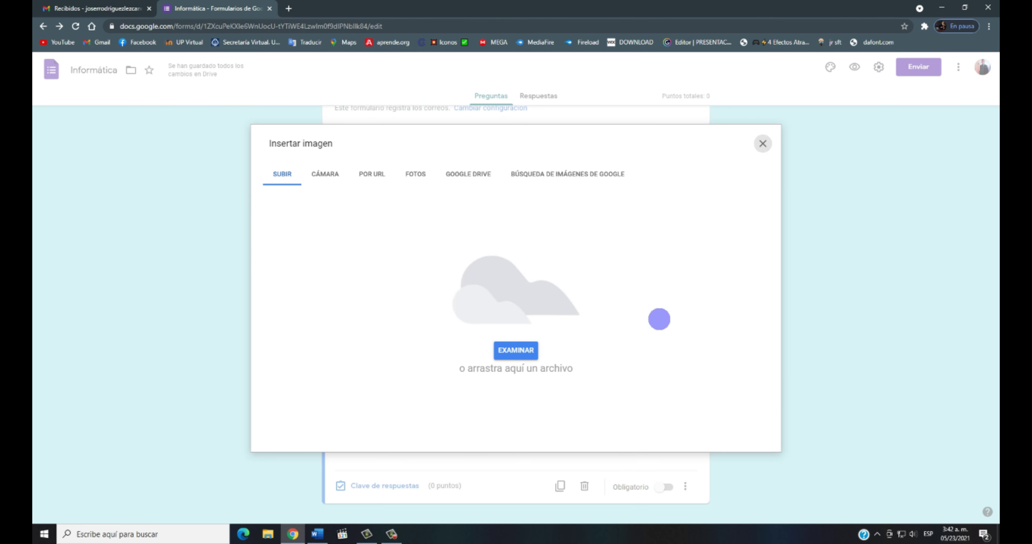
{"action": "key", "text": "Escape"}
{"action": "left_click", "coordinate": [601, 377]}
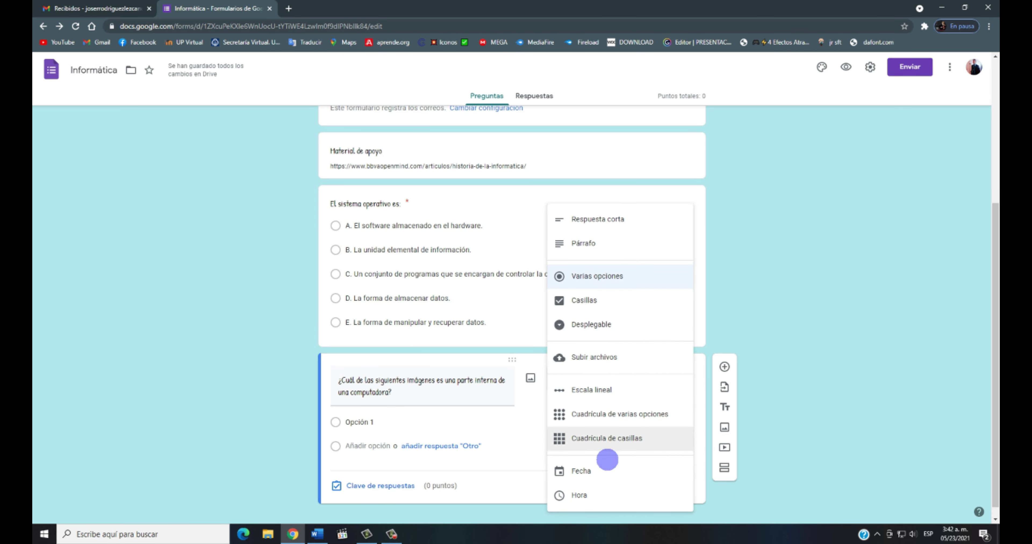
{"action": "left_click", "coordinate": [614, 276]}
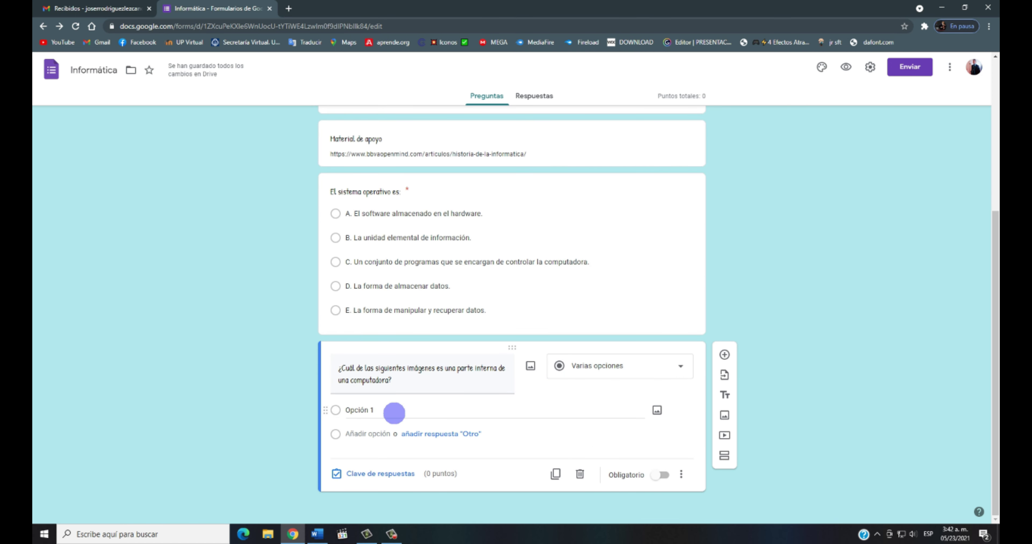
Upload the image tarjeta-madre.jpg to the first answer option and label the option "Tarjeta Madre".
{"action": "left_click", "coordinate": [657, 410]}
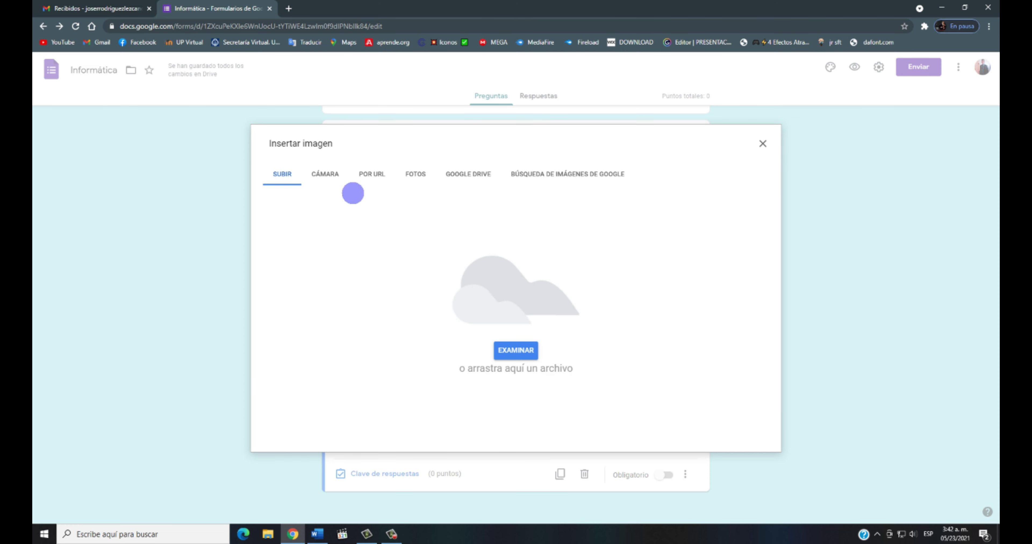
{"action": "left_click", "coordinate": [331, 176]}
{"action": "left_click", "coordinate": [374, 174]}
{"action": "left_click", "coordinate": [412, 175]}
{"action": "left_click", "coordinate": [459, 175]}
{"action": "left_click", "coordinate": [537, 175]}
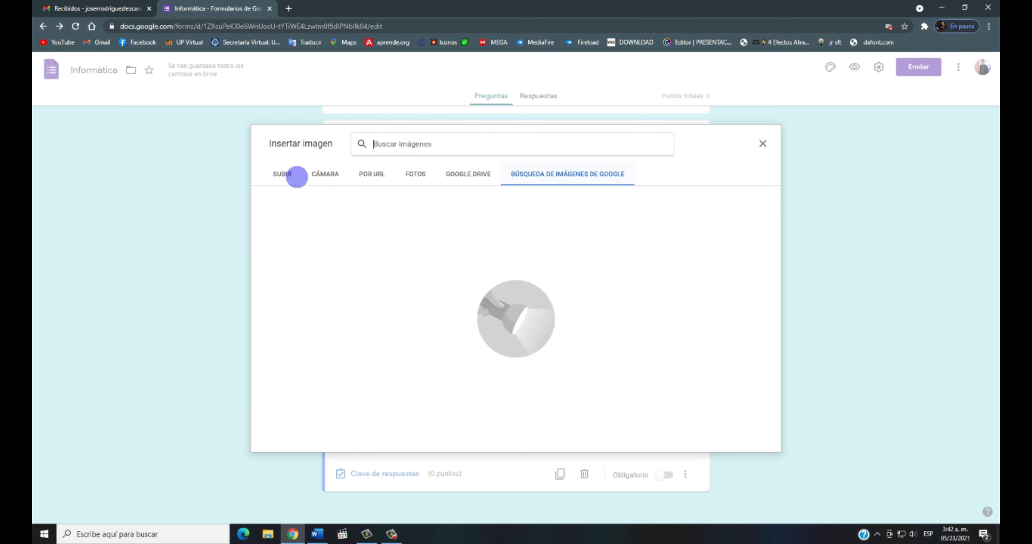
{"action": "left_click", "coordinate": [292, 175]}
{"action": "left_click", "coordinate": [527, 350]}
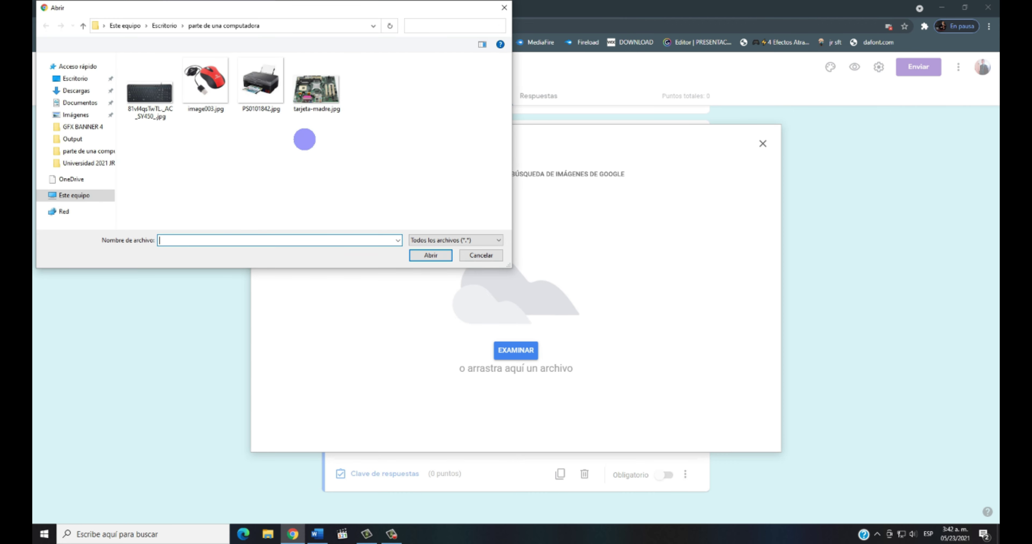
{"action": "left_click", "coordinate": [316, 90]}
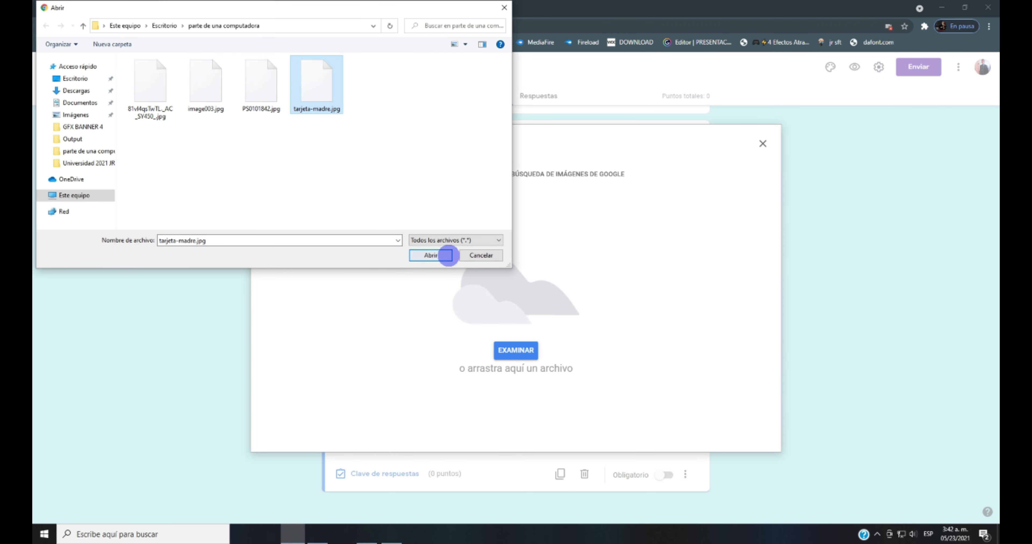
{"action": "left_click", "coordinate": [442, 256]}
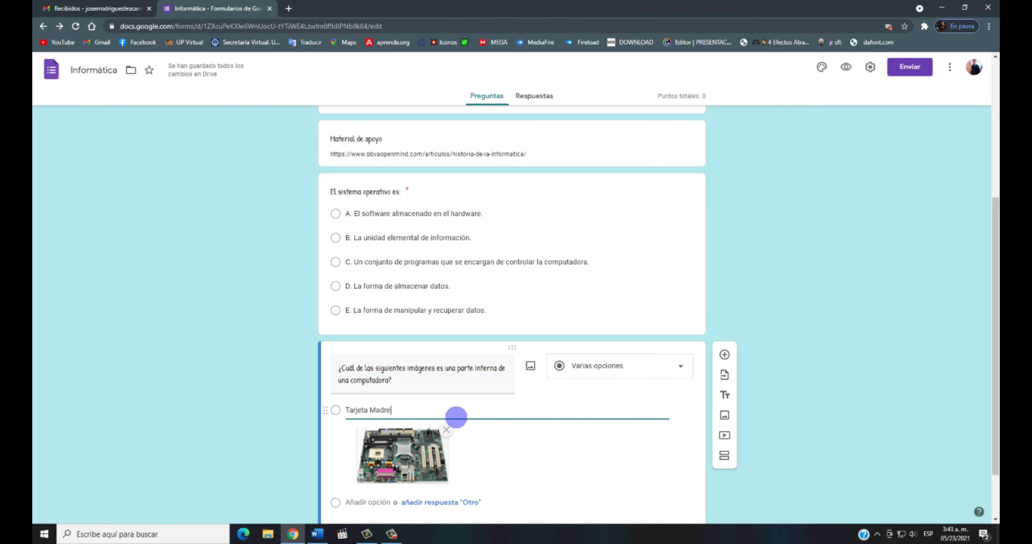
Add a second answer option labelled "Impresora" with the uploaded image PS0101842.jpg.
{"action": "scroll", "coordinate": [445, 398], "scroll_direction": "down", "scroll_amount": 2}
{"action": "left_click", "coordinate": [374, 433]}
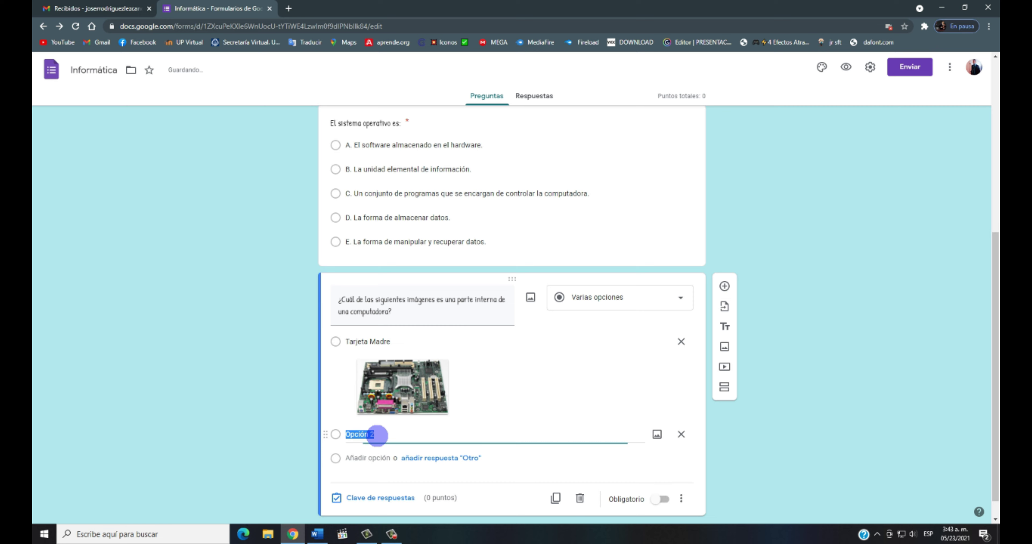
{"action": "left_click", "coordinate": [657, 434]}
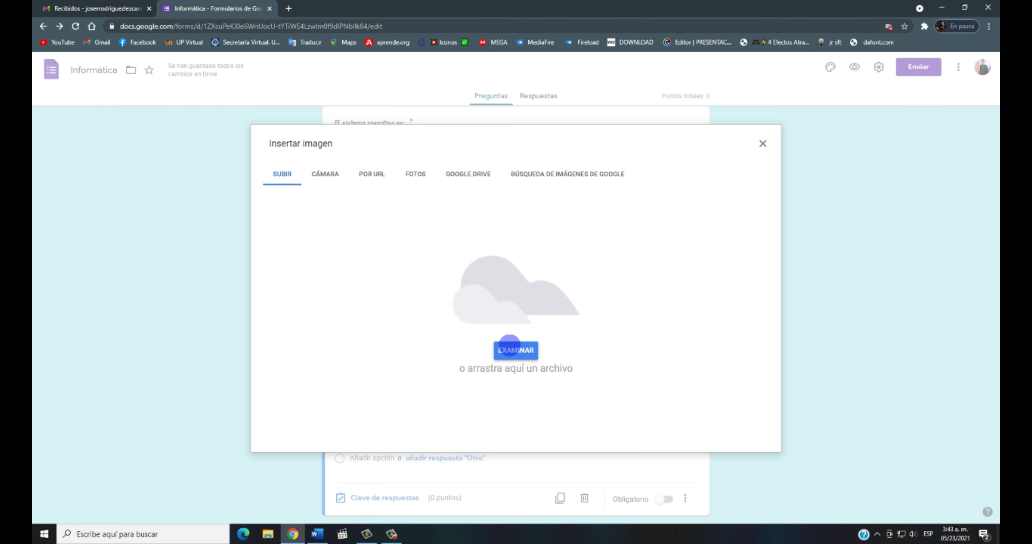
{"action": "left_click", "coordinate": [509, 345]}
{"action": "left_click", "coordinate": [261, 84]}
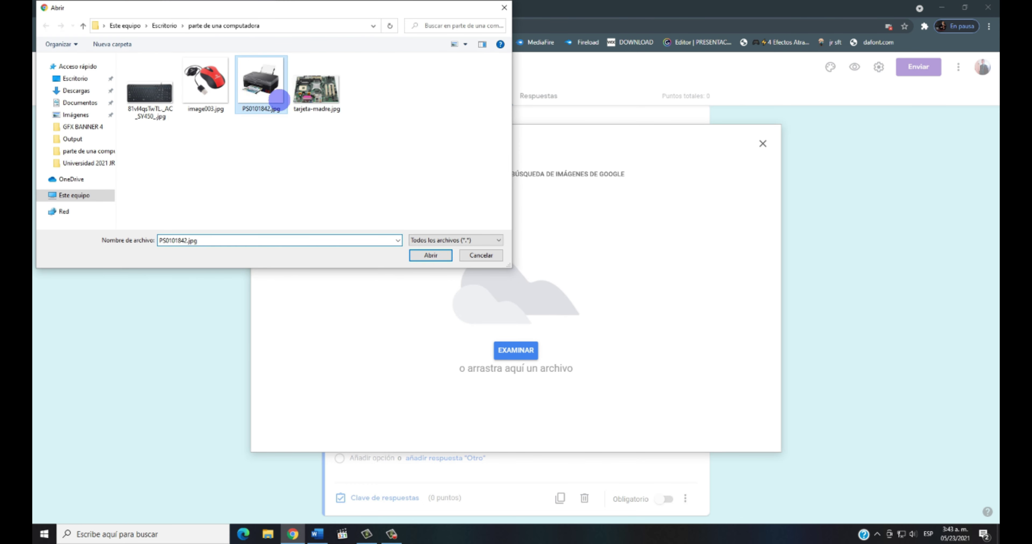
{"action": "left_click", "coordinate": [429, 253]}
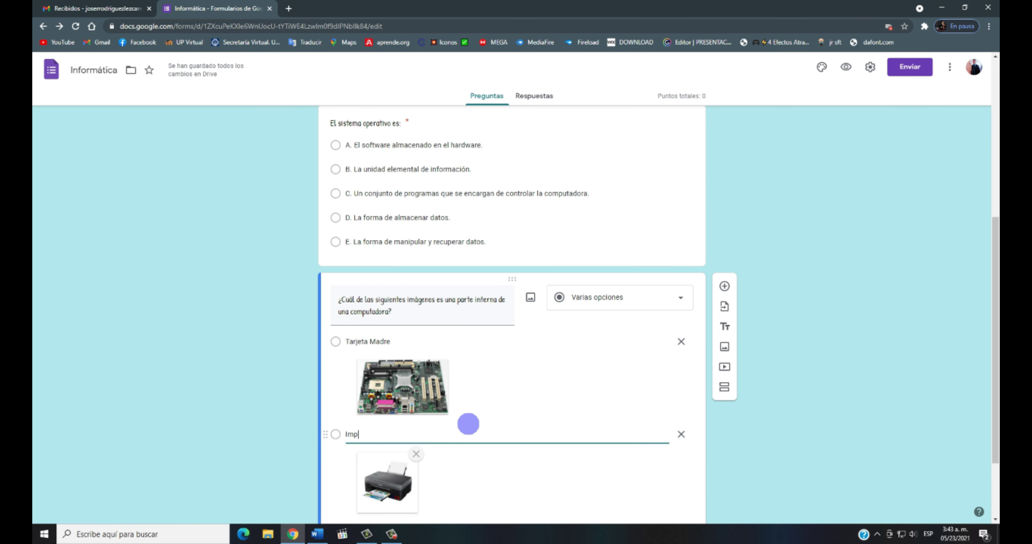
Add a third answer option labelled "Teclado" with the keyboard image uploaded from the folder "parte de una computadora".
{"action": "scroll", "coordinate": [466, 432], "scroll_direction": "down", "scroll_amount": 2}
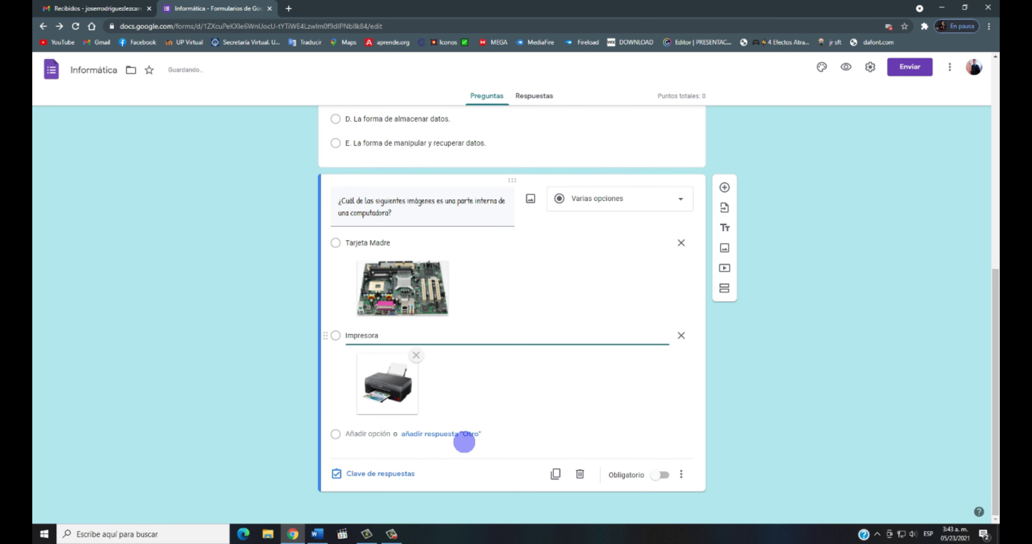
{"action": "left_click", "coordinate": [367, 434]}
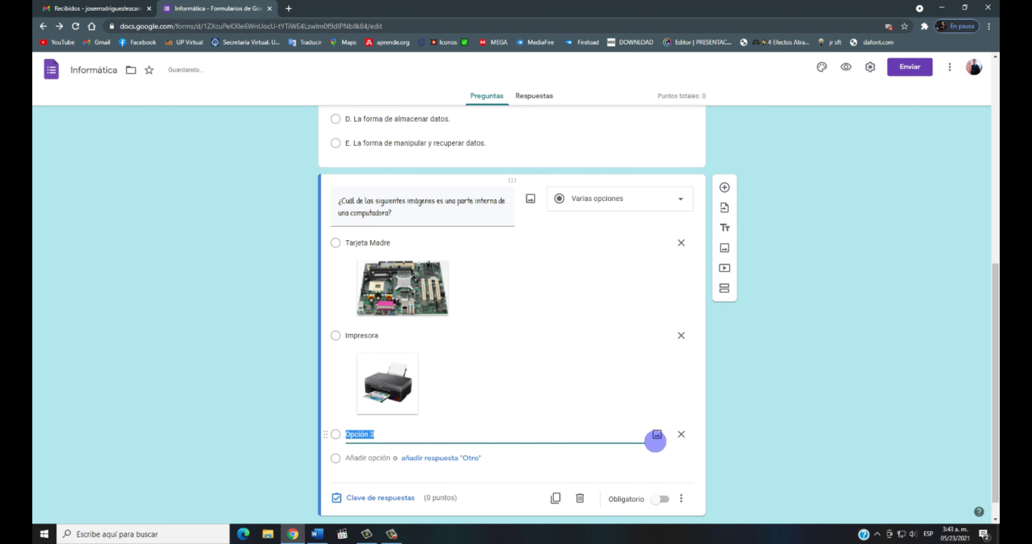
{"action": "left_click", "coordinate": [656, 435]}
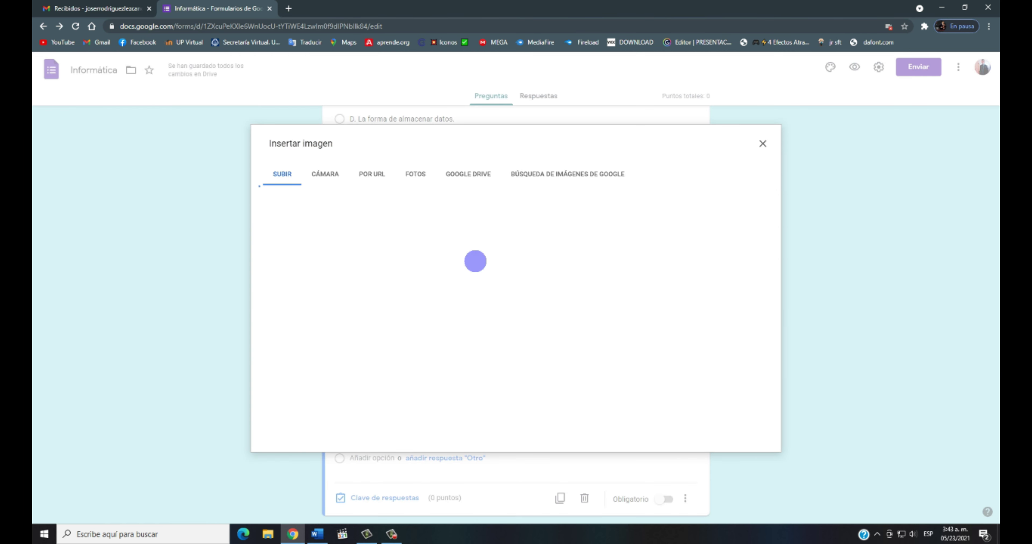
{"action": "left_click", "coordinate": [529, 346]}
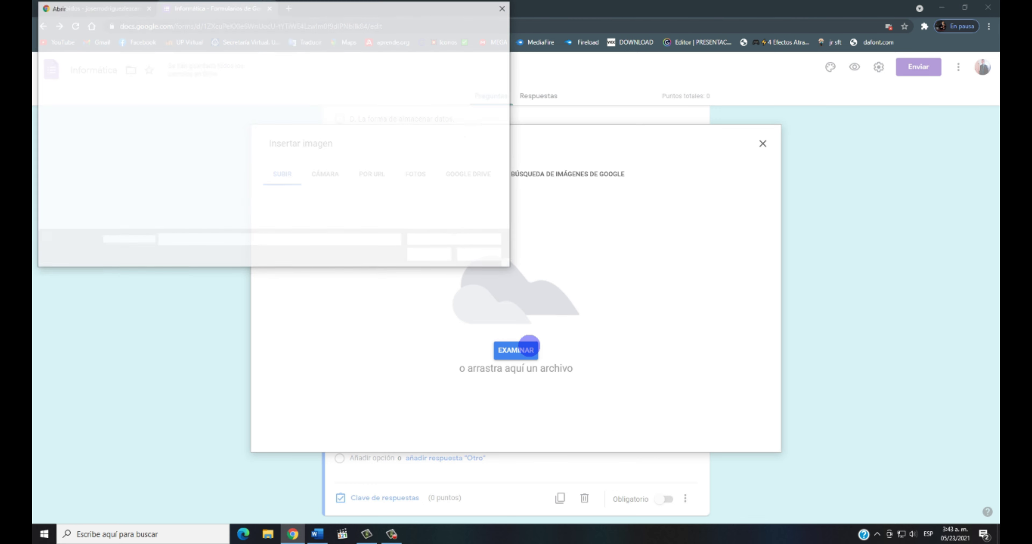
{"action": "left_click", "coordinate": [161, 101]}
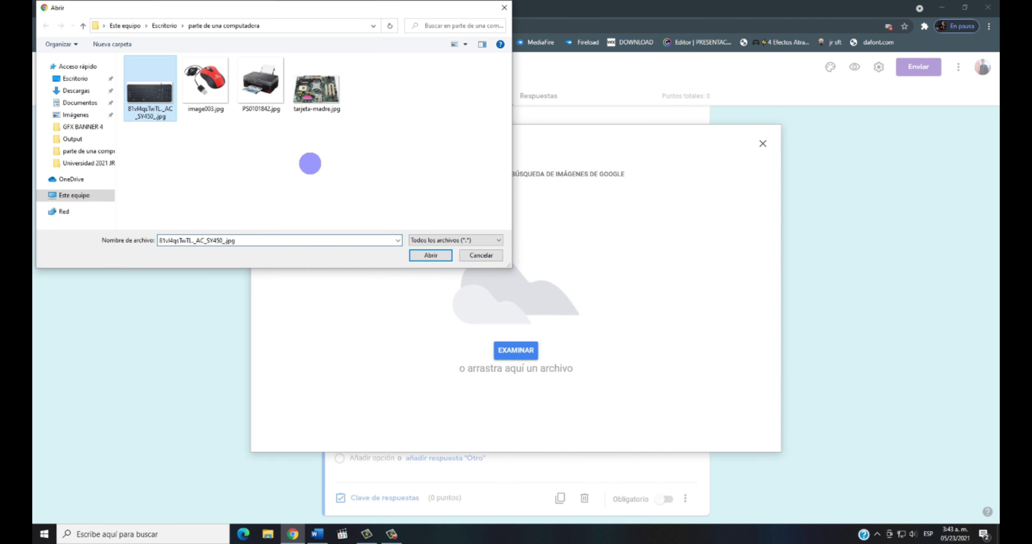
{"action": "left_click", "coordinate": [431, 255]}
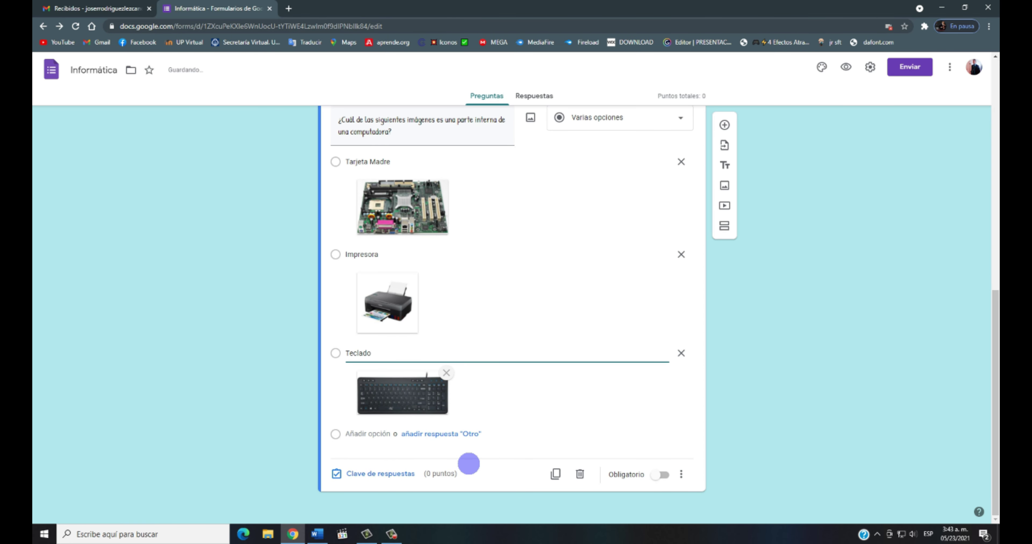
Add a fourth answer option with the black and red wireless mouse picture from a Google image search for "mouse gamer".
{"action": "left_click", "coordinate": [375, 433]}
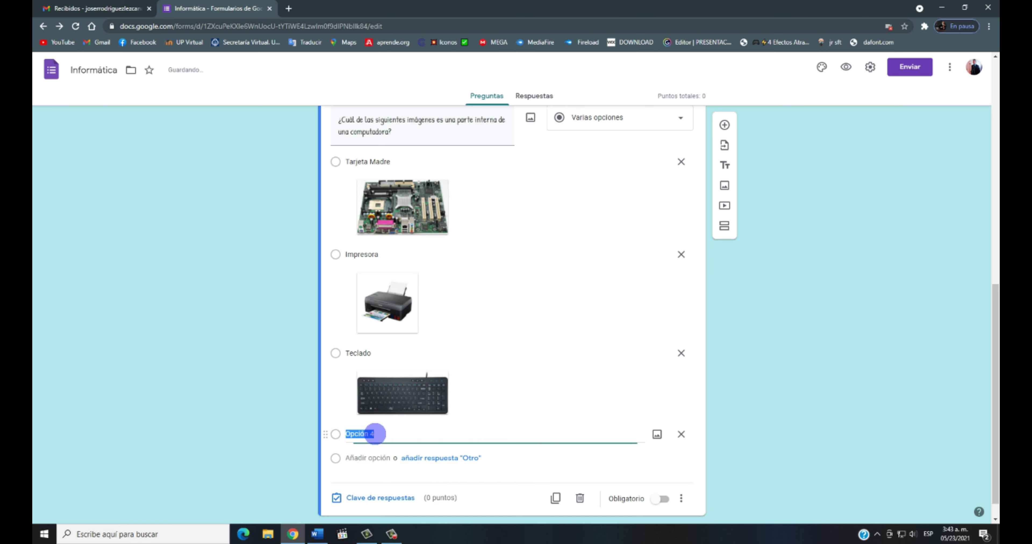
{"action": "left_click", "coordinate": [657, 436]}
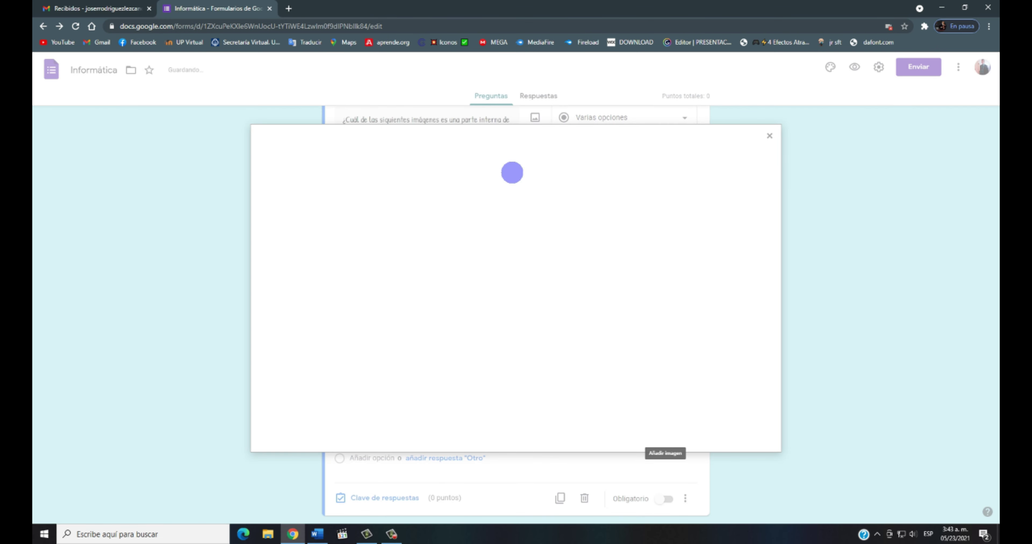
{"action": "left_click", "coordinate": [593, 176]}
{"action": "type", "text": "M"}
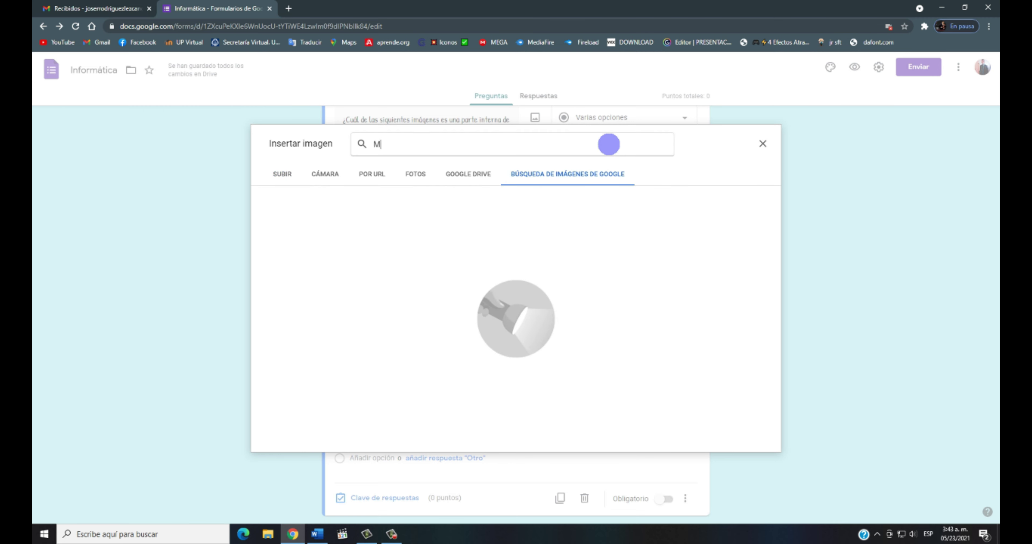
{"action": "type", "text": "oi"}
{"action": "key", "text": "BackSpace"}
{"action": "type", "text": "use"}
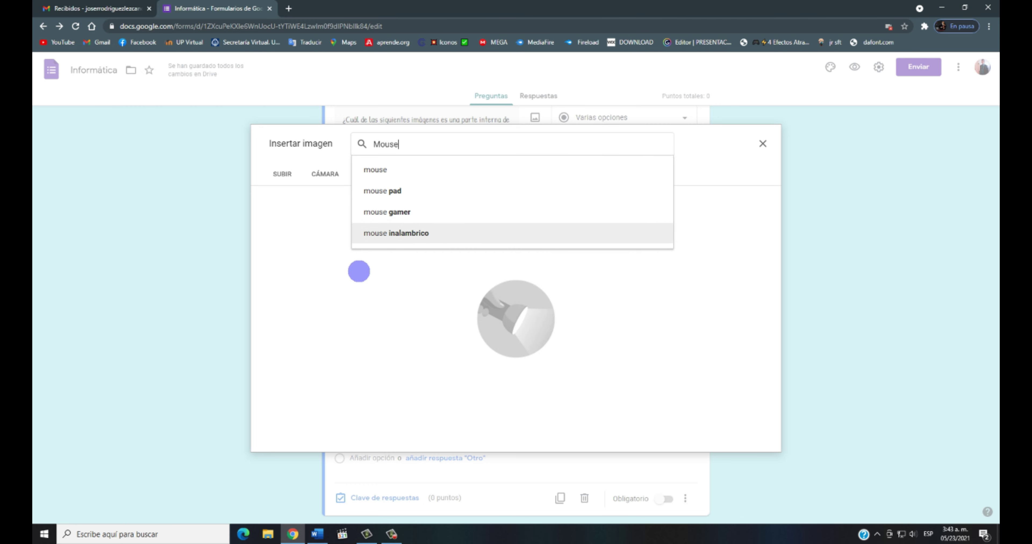
{"action": "key", "text": "Return"}
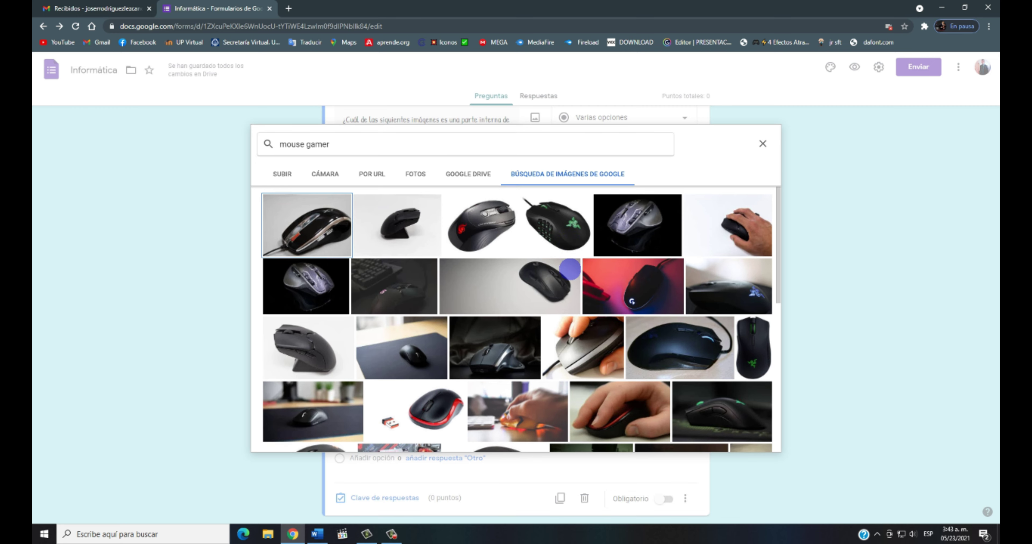
{"action": "scroll", "coordinate": [521, 301], "scroll_direction": "down", "scroll_amount": 4}
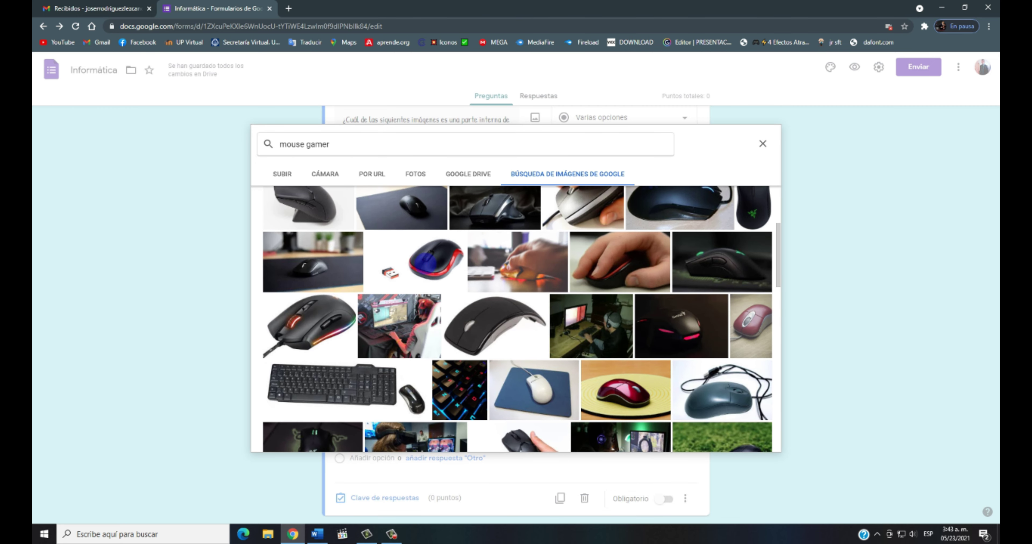
{"action": "left_click", "coordinate": [424, 264]}
{"action": "left_click", "coordinate": [757, 439]}
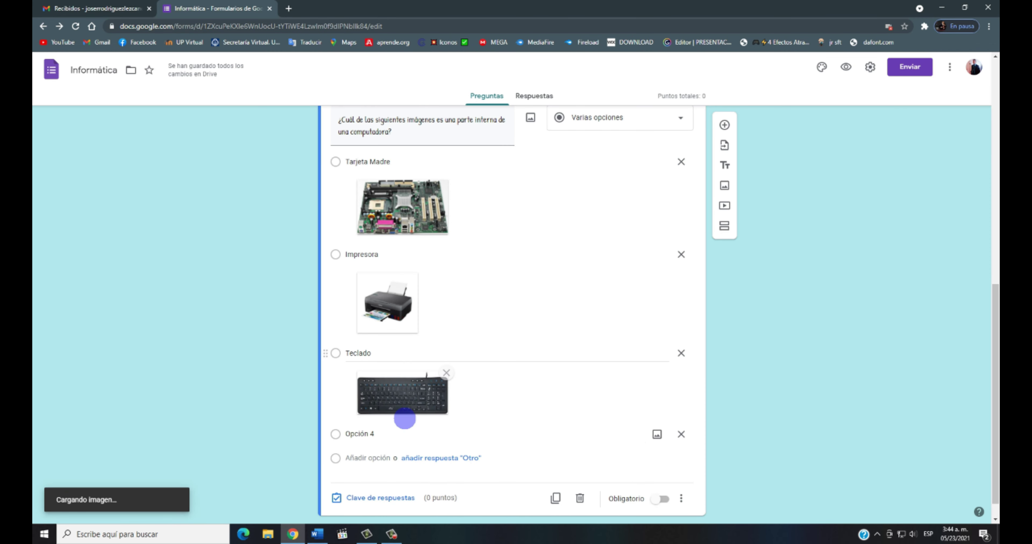
Label the fourth answer option "Mouse" and make the question required.
{"action": "left_click", "coordinate": [405, 416]}
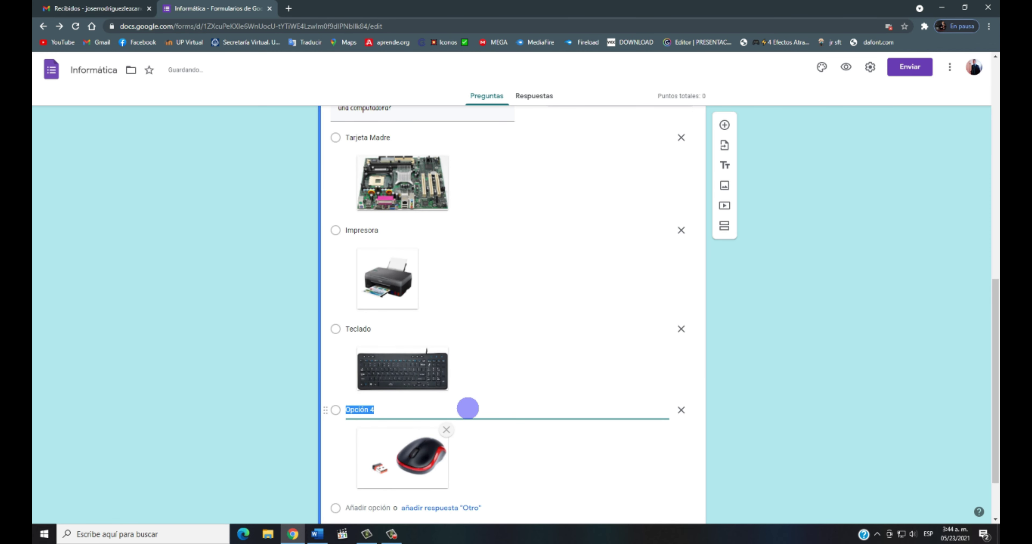
{"action": "key", "text": "BackSpace"}
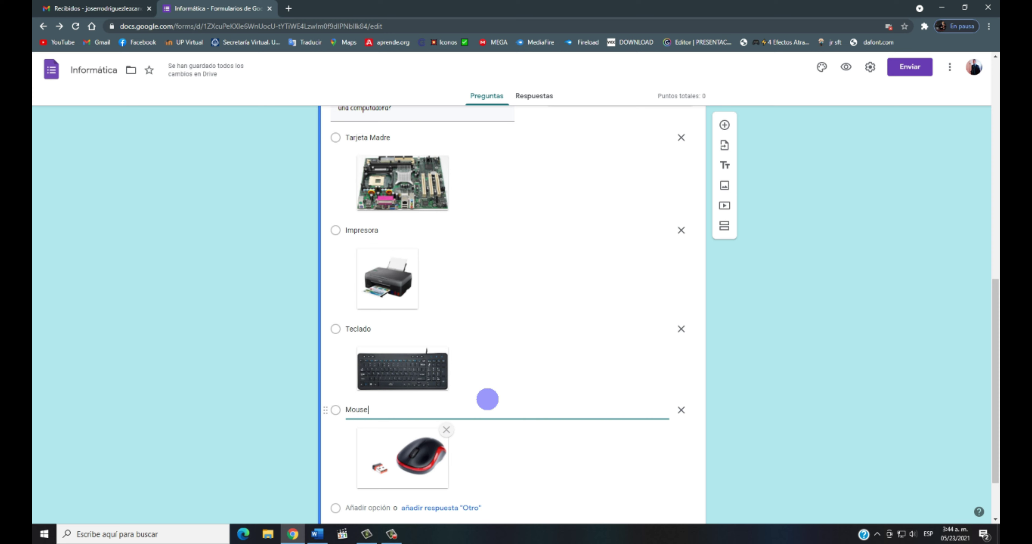
{"action": "scroll", "coordinate": [487, 399], "scroll_direction": "down", "scroll_amount": 2}
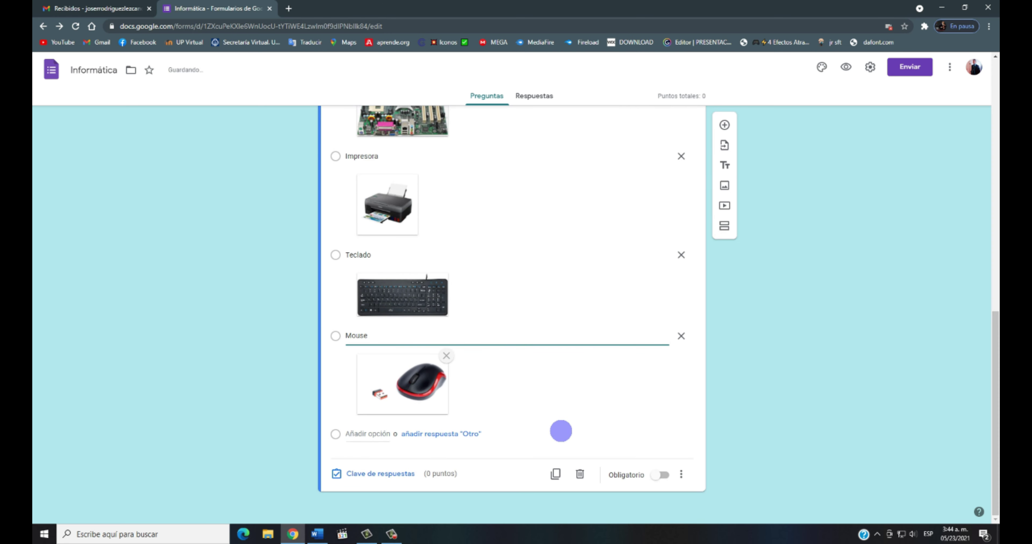
{"action": "left_click", "coordinate": [661, 475]}
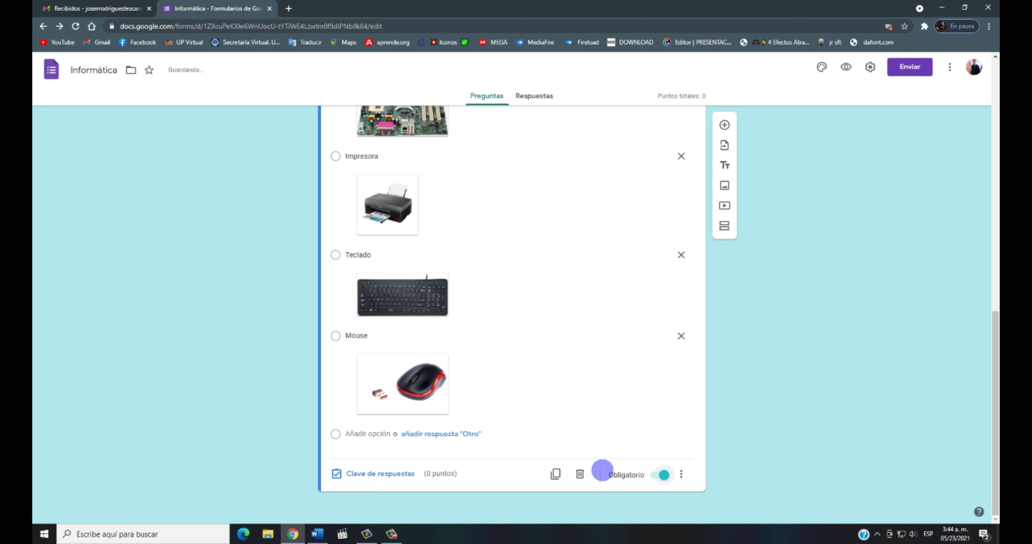
{"action": "scroll", "coordinate": [532, 338], "scroll_direction": "up", "scroll_amount": 4}
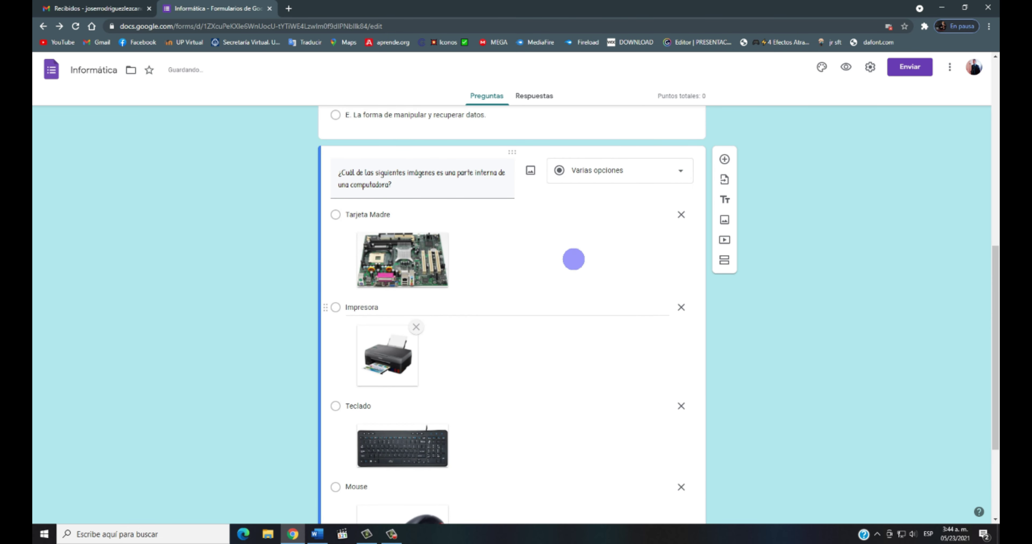
Add a new question below the image question and set its type to Desplegable.
{"action": "scroll", "coordinate": [573, 259], "scroll_direction": "down", "scroll_amount": 4}
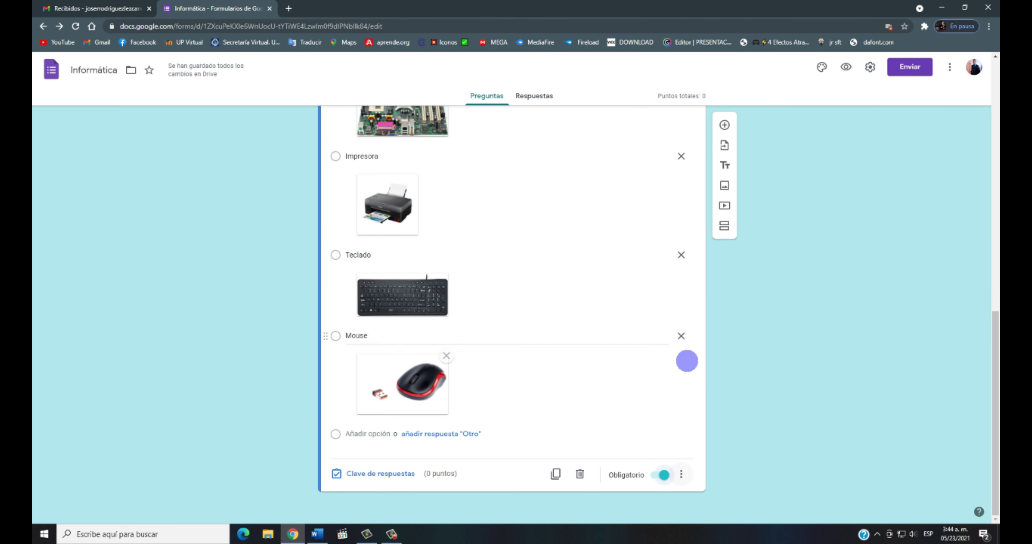
{"action": "left_click", "coordinate": [724, 125]}
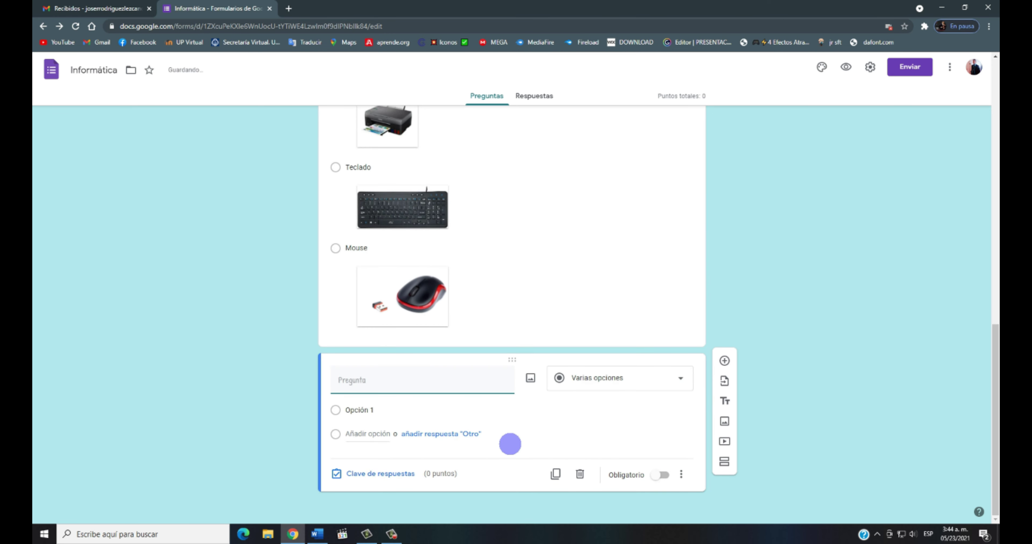
{"action": "left_click", "coordinate": [594, 378]}
{"action": "left_click", "coordinate": [603, 321]}
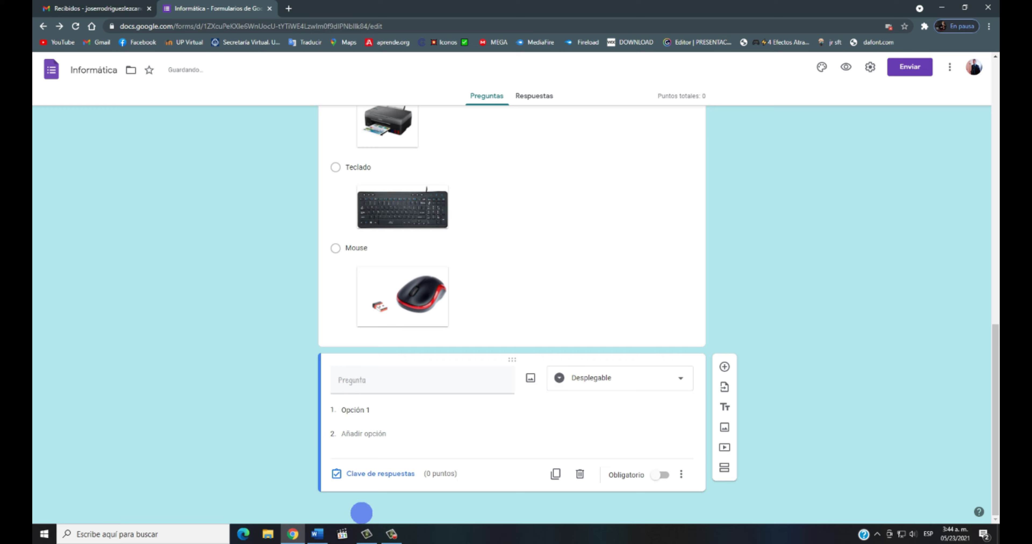
Copy "¿Se puede recuperar un archivo borrado?" from the Word document into the title of the new dropdown question.
{"action": "left_click", "coordinate": [325, 531]}
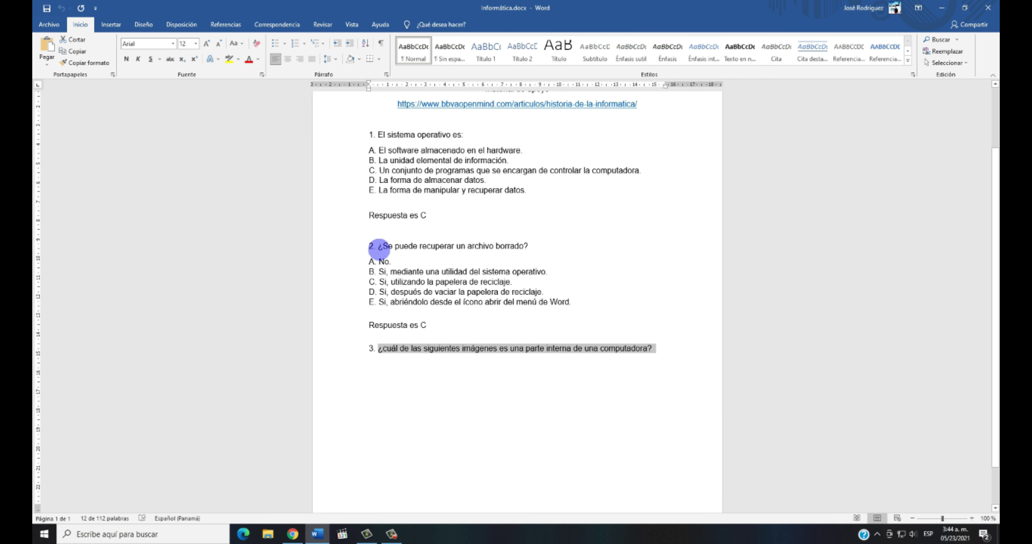
{"action": "left_click_drag", "start_coordinate": [378, 246], "coordinate": [508, 245]}
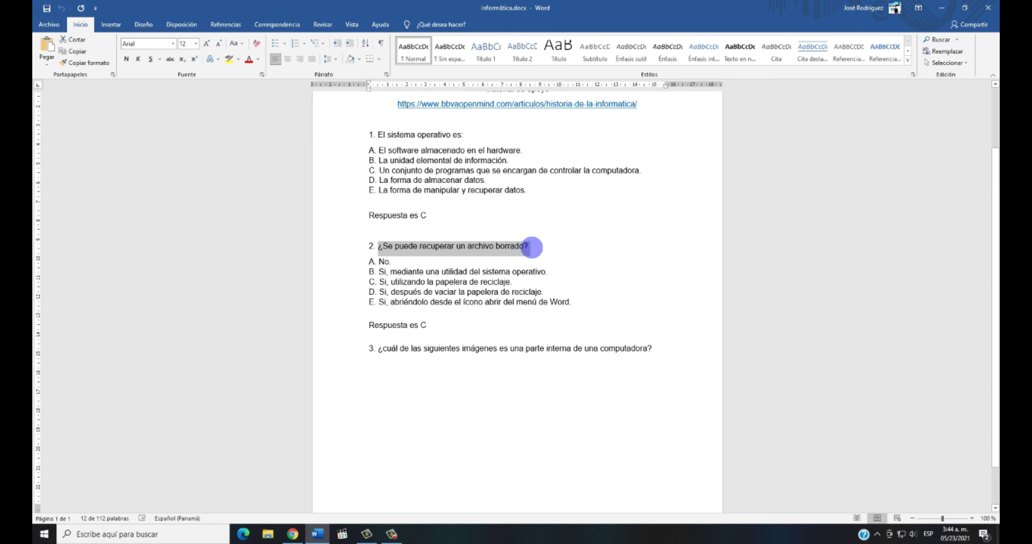
{"action": "left_click", "coordinate": [292, 535]}
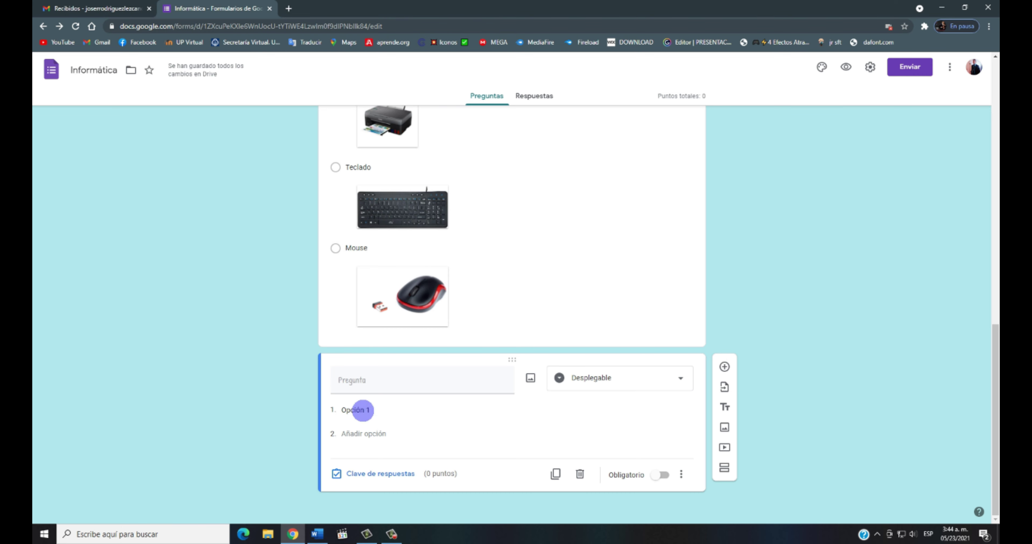
{"action": "left_click", "coordinate": [383, 414]}
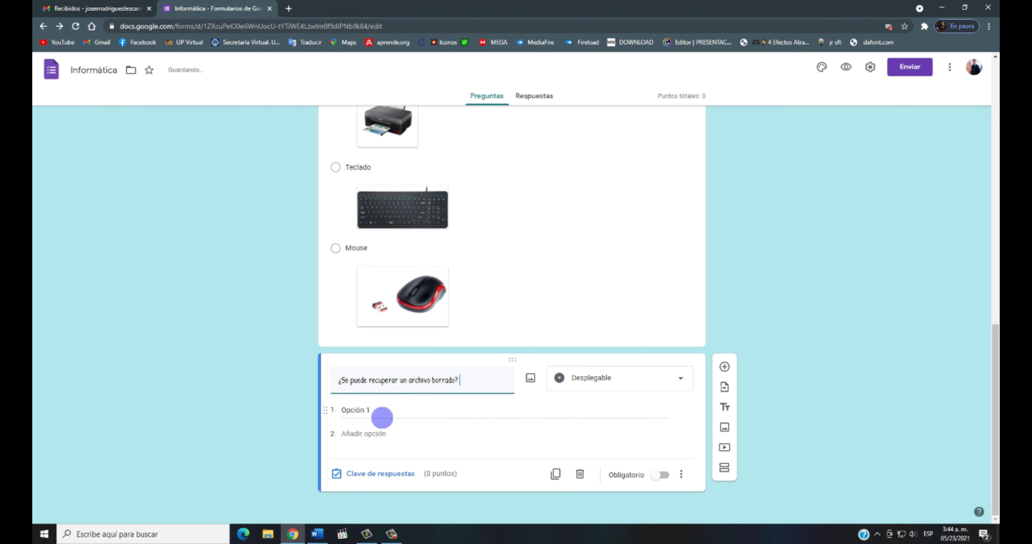
{"action": "left_click", "coordinate": [406, 470]}
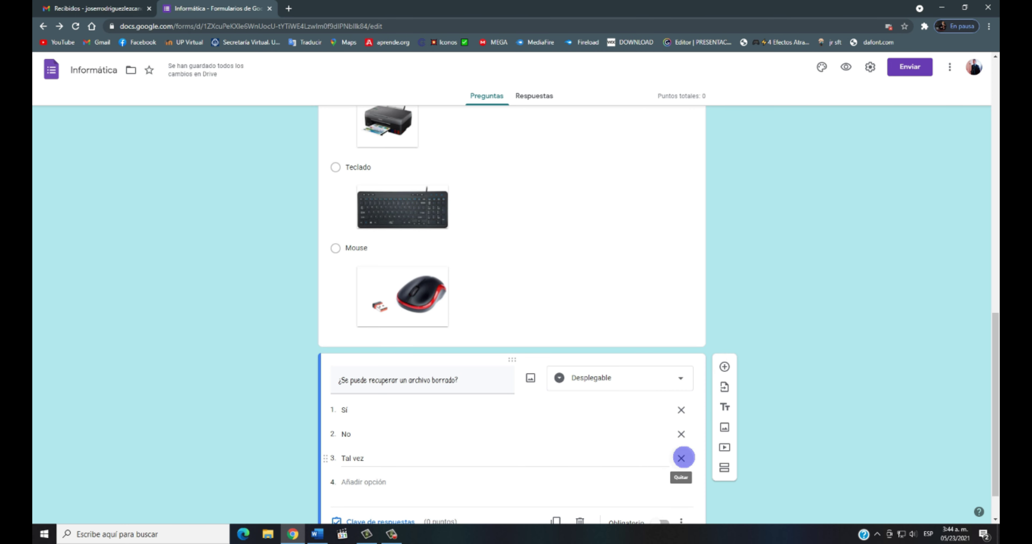
{"action": "left_click", "coordinate": [680, 458]}
{"action": "left_click", "coordinate": [681, 434]}
{"action": "key", "text": "BackSpace"}
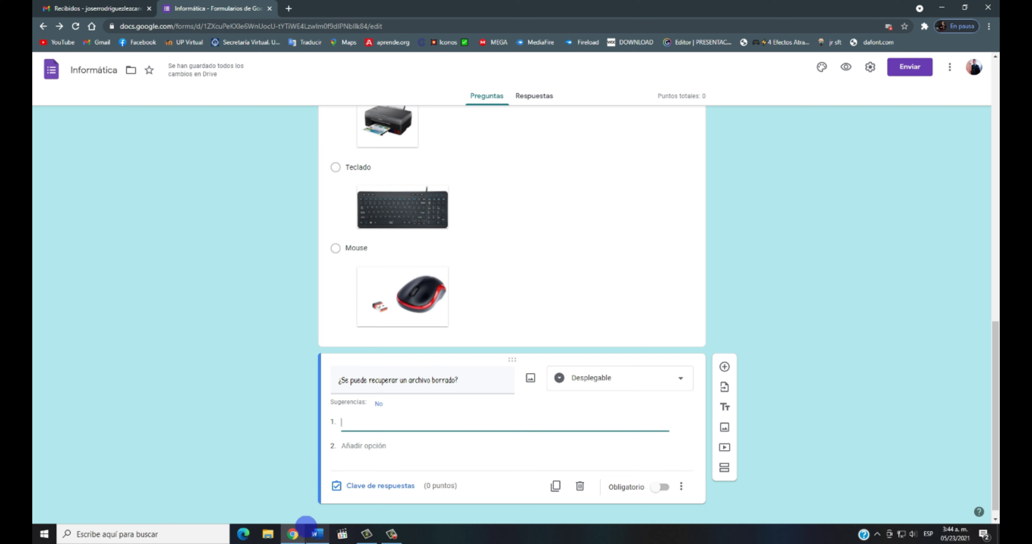
Copy answer "A. No." of question 2 from the Word document into the first dropdown option.
{"action": "left_click", "coordinate": [317, 532]}
{"action": "left_click_drag", "start_coordinate": [376, 263], "coordinate": [389, 263]}
{"action": "key", "text": "ctrl+c"}
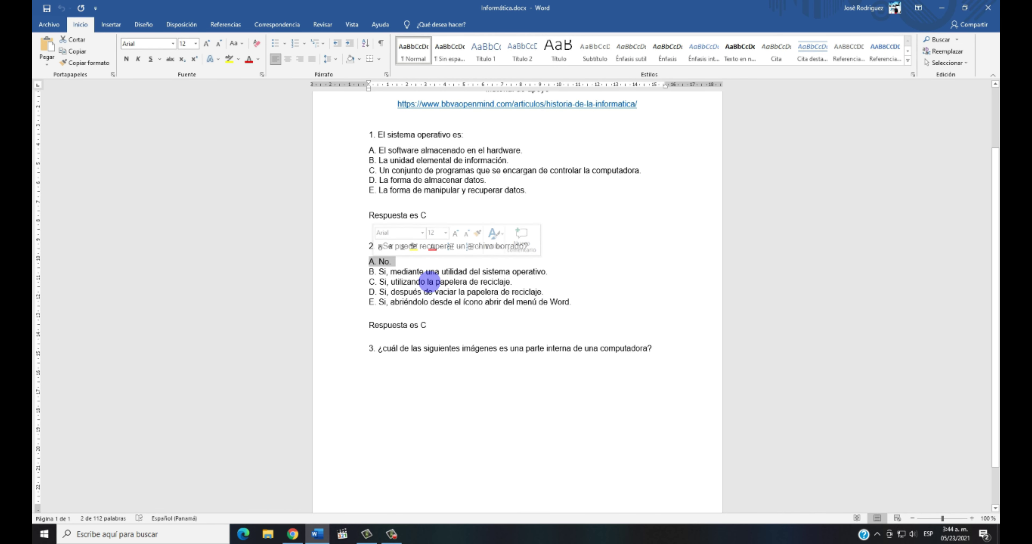
{"action": "left_click", "coordinate": [293, 534]}
{"action": "left_click", "coordinate": [355, 424]}
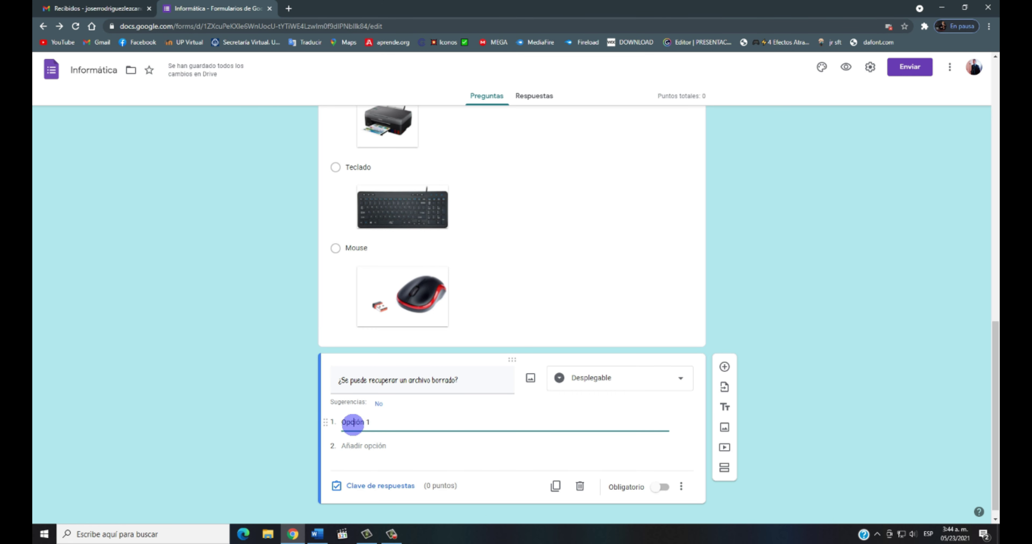
{"action": "key", "text": "ctrl+a"}
{"action": "key", "text": "ctrl+v"}
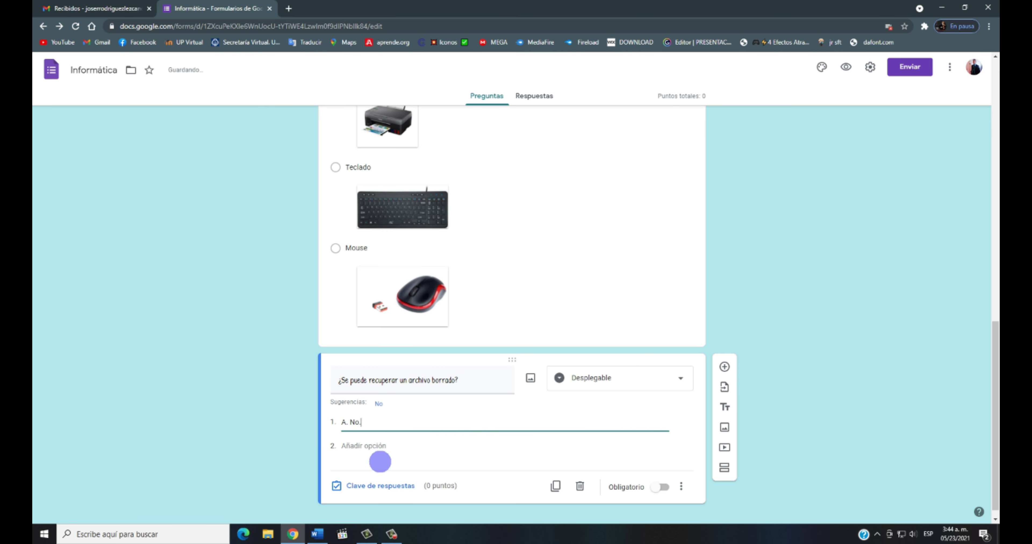
Add a second dropdown option with "B. Si, mediante una utilidad del sistema operativo." copied from the Word document.
{"action": "left_click", "coordinate": [375, 446]}
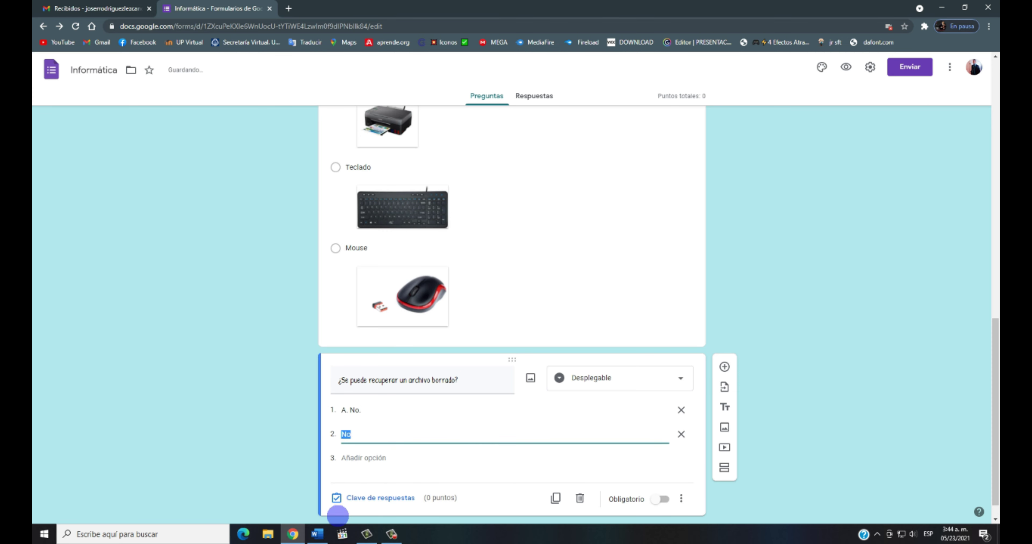
{"action": "left_click", "coordinate": [316, 534]}
{"action": "triple_click", "coordinate": [371, 272]}
{"action": "key", "text": "ctrl+c"}
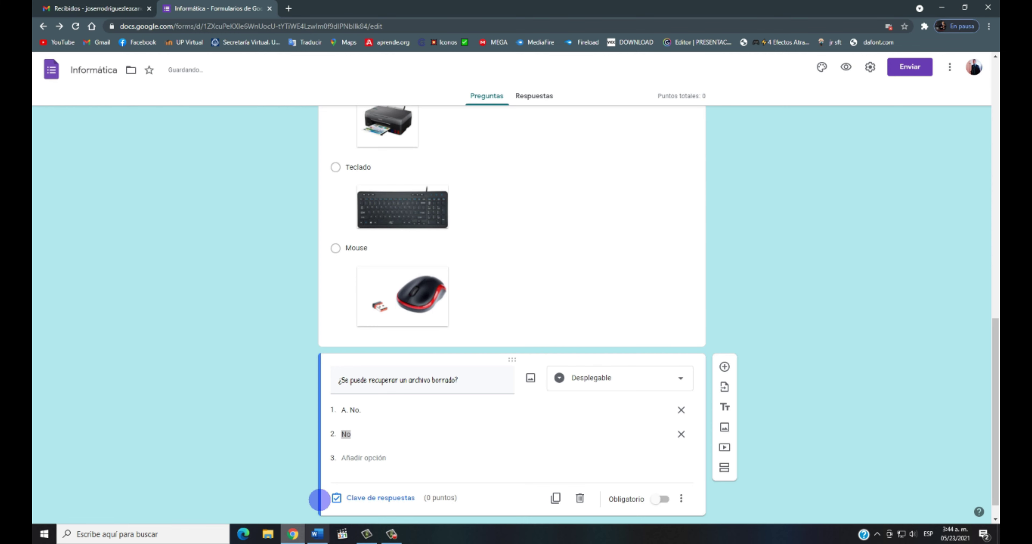
{"action": "left_click", "coordinate": [292, 533]}
{"action": "key", "text": "ctrl+v"}
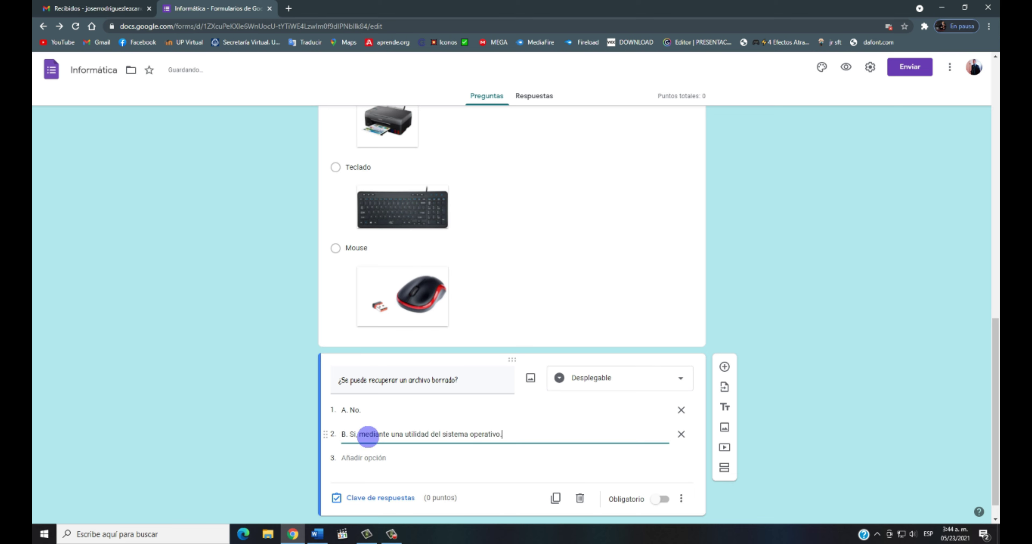
Add a third dropdown option with "C. Si, utilizando la papelera de reciclaje." copied from the Word document.
{"action": "left_click", "coordinate": [362, 459]}
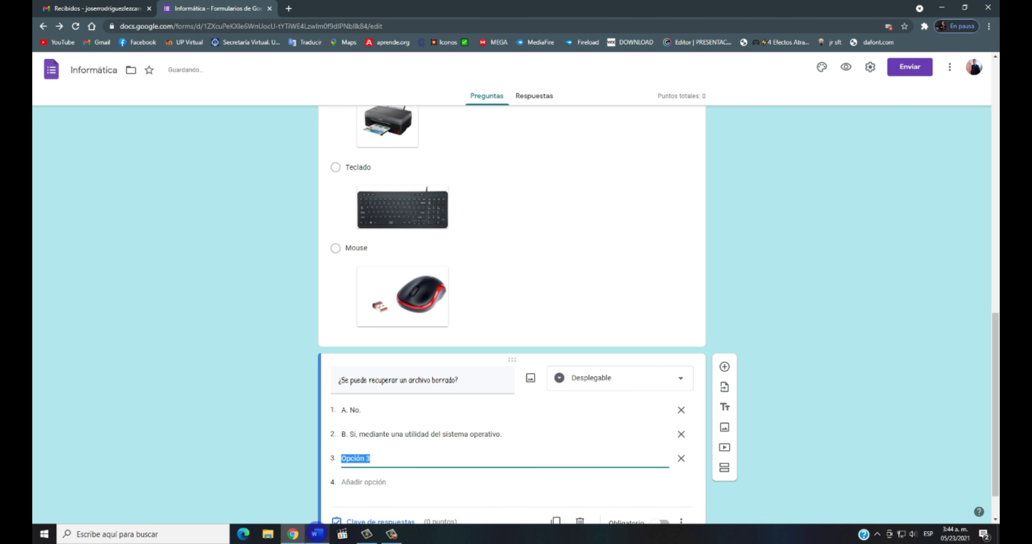
{"action": "left_click", "coordinate": [317, 534]}
{"action": "double_click", "coordinate": [392, 281]}
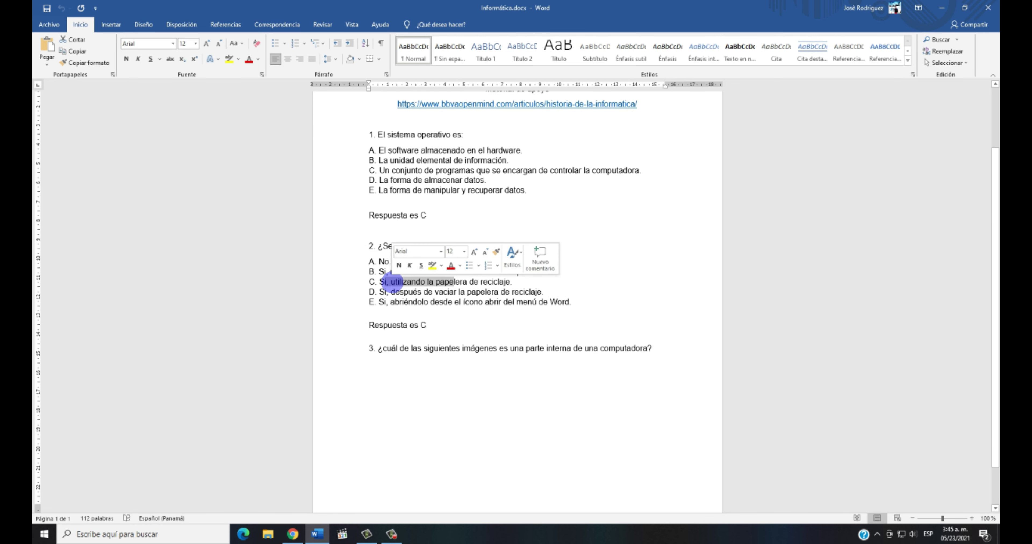
{"action": "triple_click", "coordinate": [393, 281]}
{"action": "key", "text": "ctrl+c"}
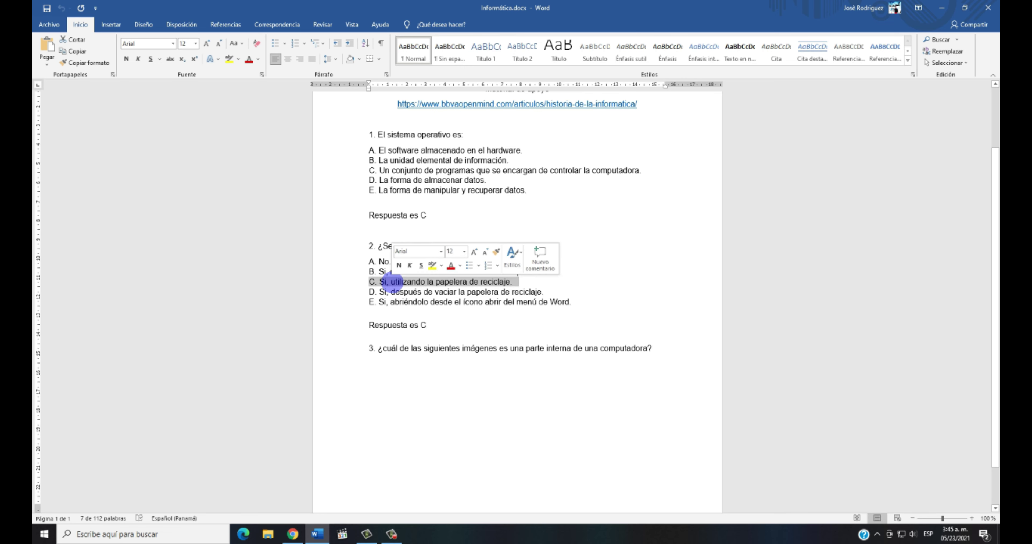
{"action": "left_click", "coordinate": [292, 533]}
{"action": "left_click", "coordinate": [358, 459]}
{"action": "key", "text": "ctrl+v"}
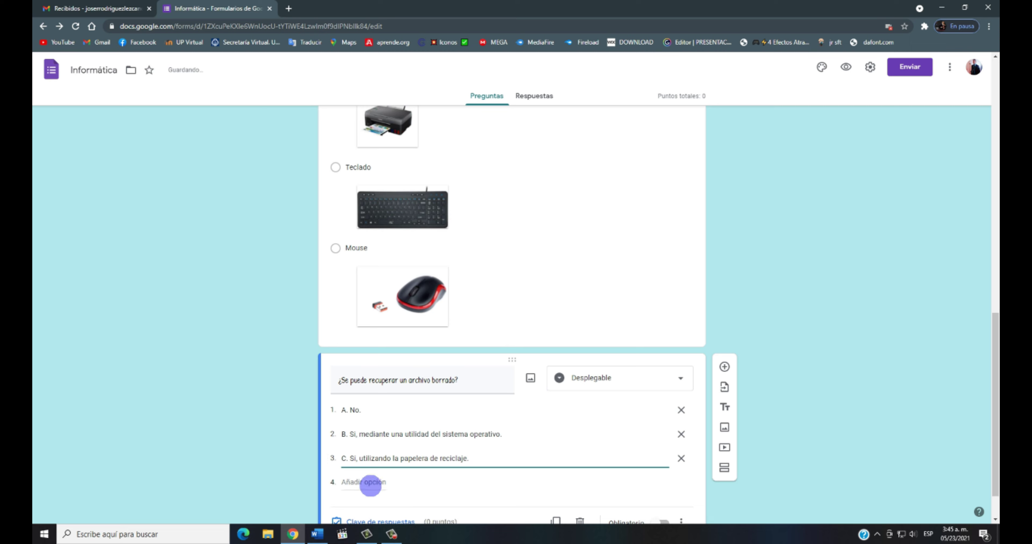
Add a fourth dropdown option with "D. Si, después de vaciar la papelera de reciclaje." copied from the Word document.
{"action": "left_click", "coordinate": [365, 482]}
{"action": "left_click", "coordinate": [317, 534]}
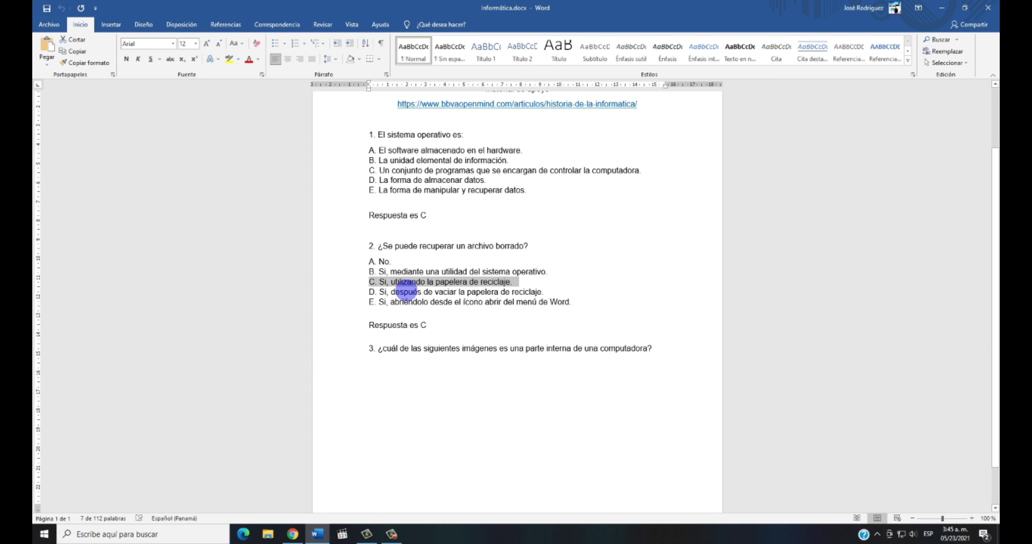
{"action": "triple_click", "coordinate": [405, 291]}
{"action": "left_click", "coordinate": [292, 534]}
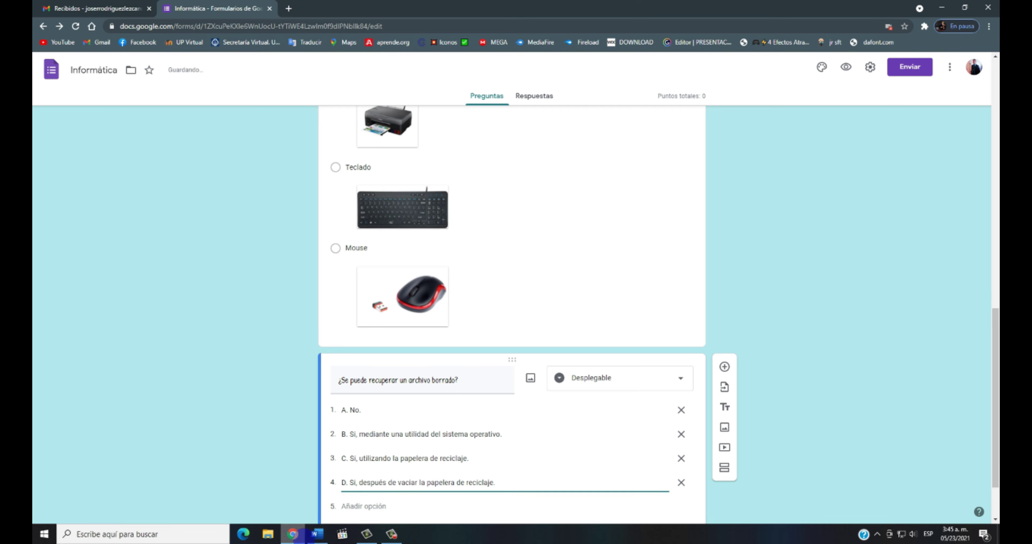
Add a fifth dropdown option with "E. Si, abriéndolo desde el ícono abrir del menú de Word." copied from the Word document.
{"action": "key", "text": "alt+Tab"}
{"action": "triple_click", "coordinate": [422, 305]}
{"action": "key", "text": "ctrl+c"}
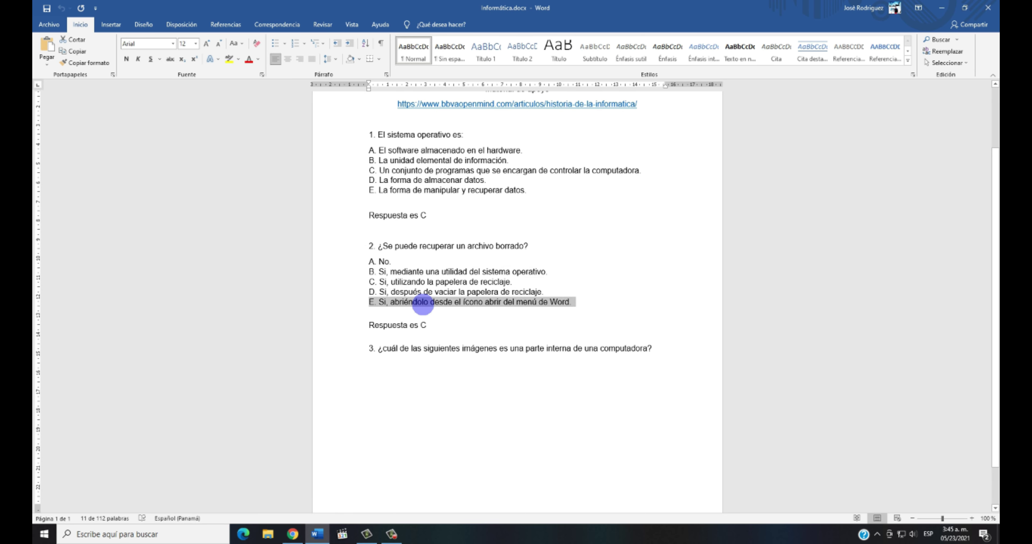
{"action": "left_click", "coordinate": [292, 534]}
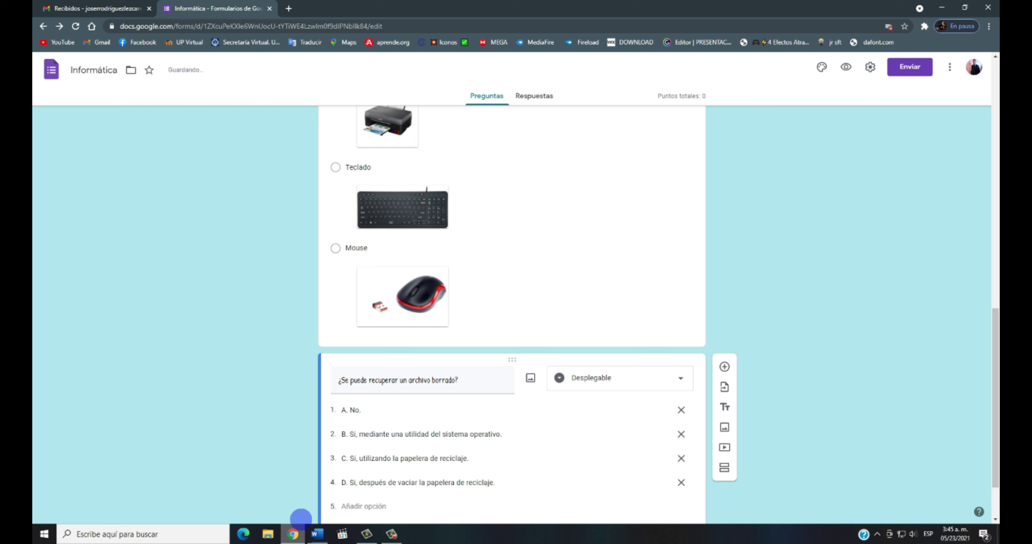
{"action": "key", "text": "ctrl+minus"}
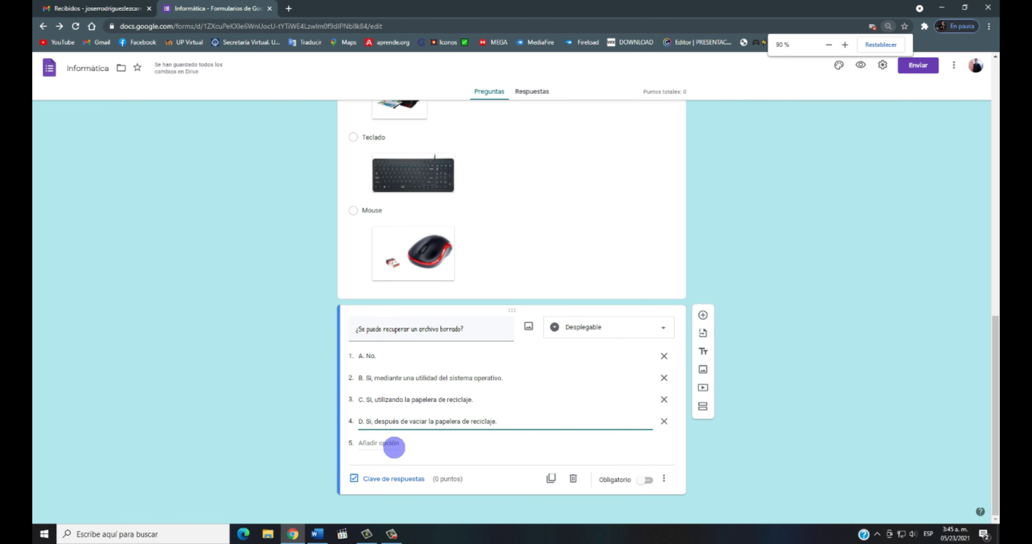
{"action": "left_click", "coordinate": [394, 447]}
{"action": "key", "text": "ctrl+v"}
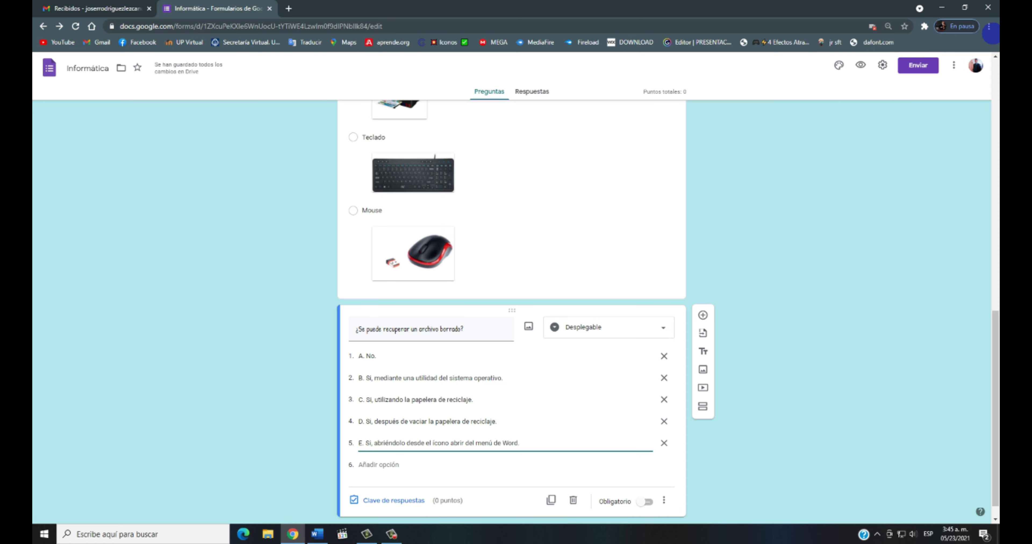
Make the question "¿Se puede recuperar un archivo borrado?" required.
{"action": "left_click", "coordinate": [988, 26]}
{"action": "left_click", "coordinate": [957, 120]}
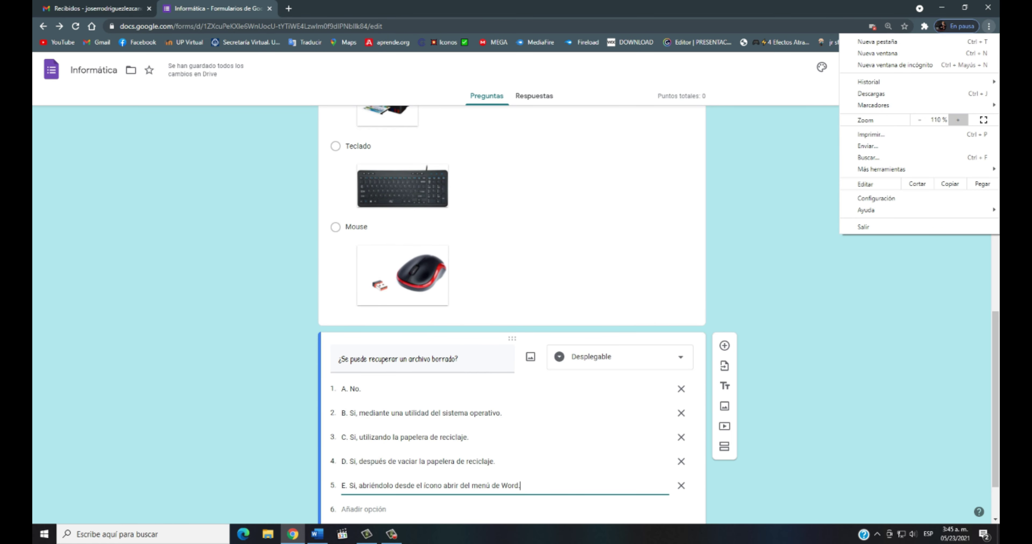
{"action": "left_click", "coordinate": [758, 255]}
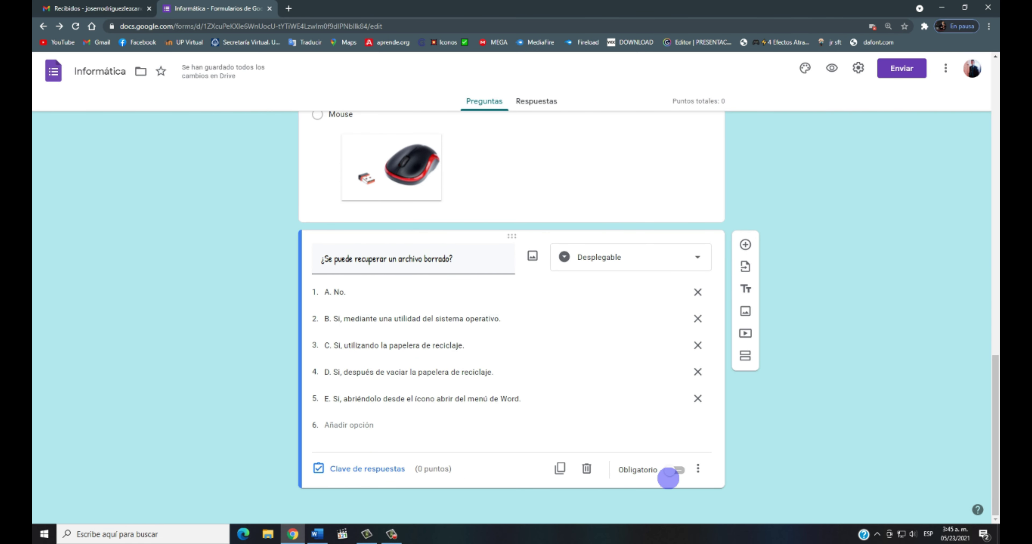
{"action": "left_click", "coordinate": [675, 471]}
In the answer key of "El sistema operativo es:", mark option C as correct and assign 10 points.
{"action": "scroll", "coordinate": [643, 338], "scroll_direction": "up", "scroll_amount": 4}
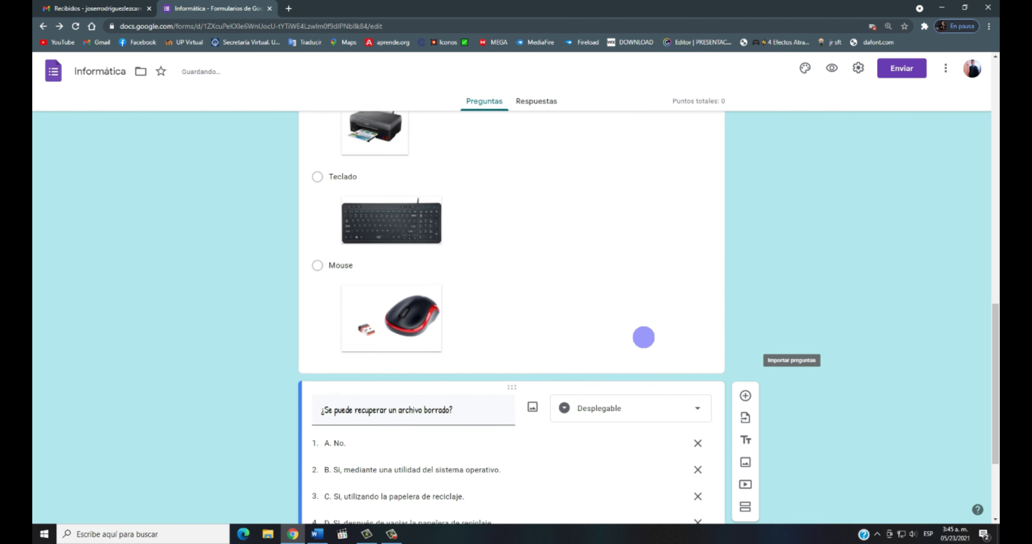
{"action": "left_click", "coordinate": [642, 337]}
{"action": "scroll", "coordinate": [649, 373], "scroll_direction": "up", "scroll_amount": 13}
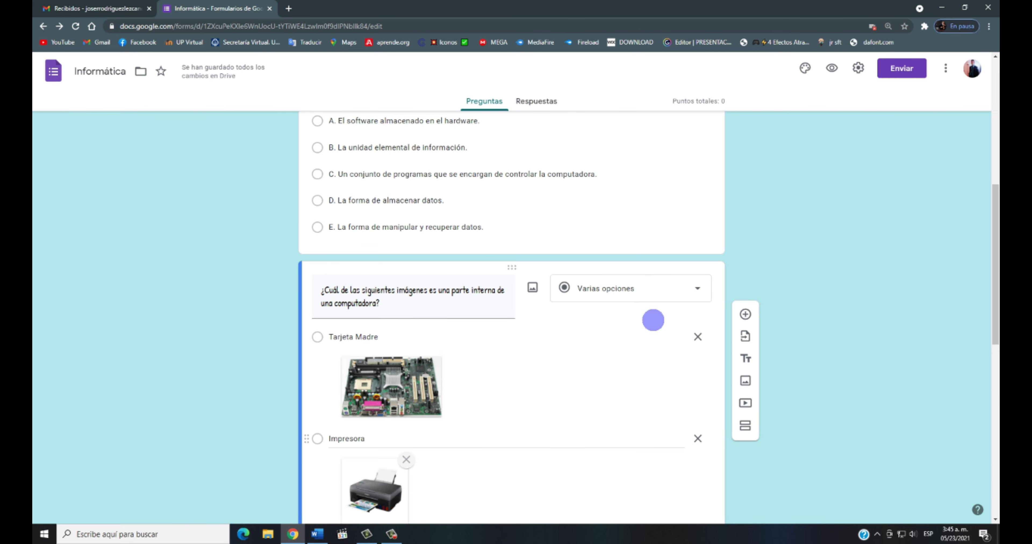
{"action": "left_click", "coordinate": [653, 398]}
{"action": "scroll", "coordinate": [621, 423], "scroll_direction": "down", "scroll_amount": 4}
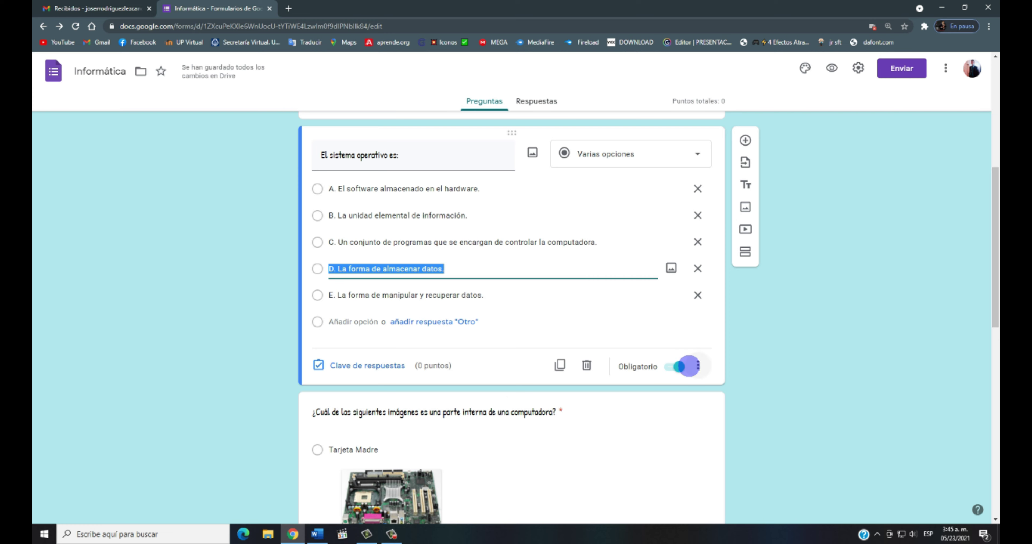
{"action": "left_click", "coordinate": [361, 375]}
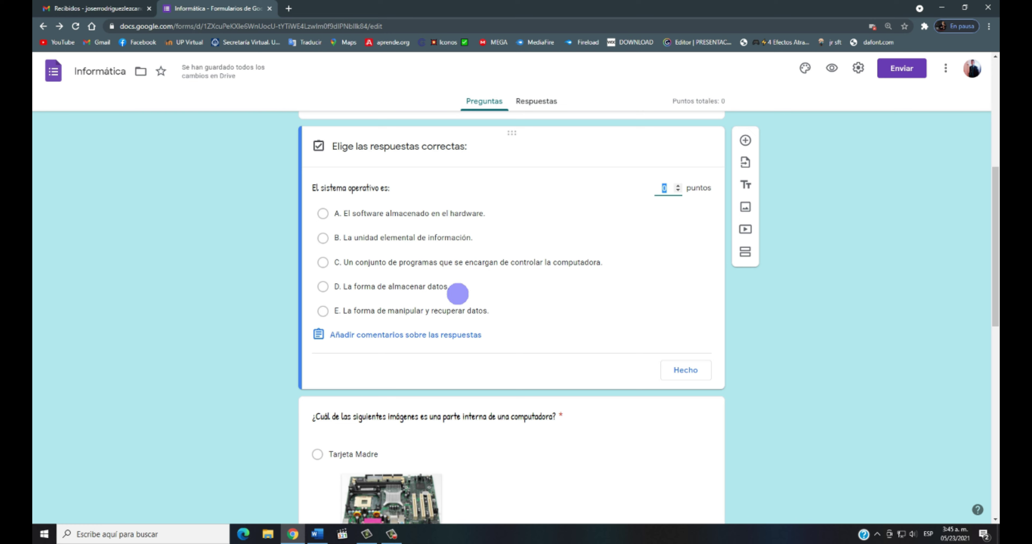
{"action": "left_click", "coordinate": [317, 263]}
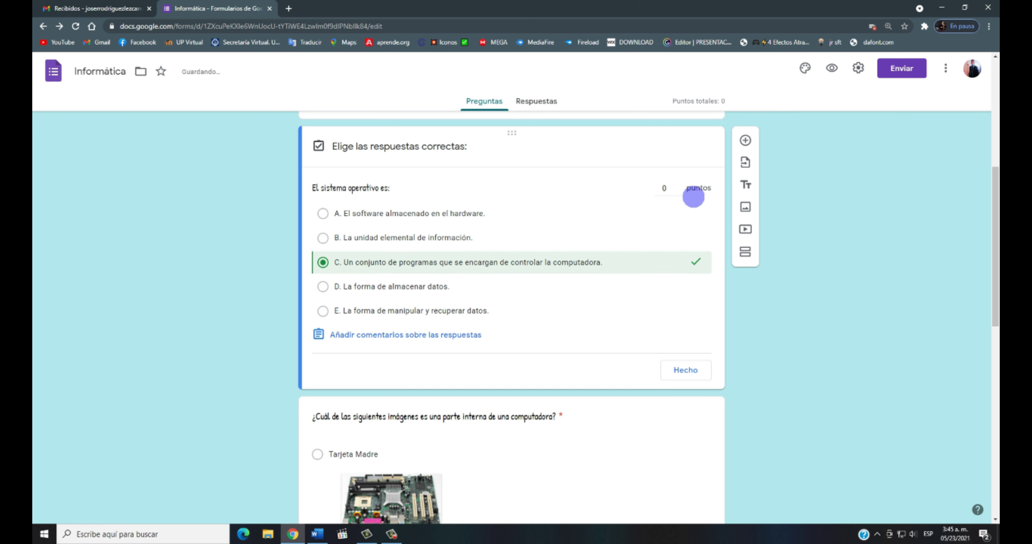
{"action": "scroll", "coordinate": [677, 186], "scroll_direction": "up", "scroll_amount": 9}
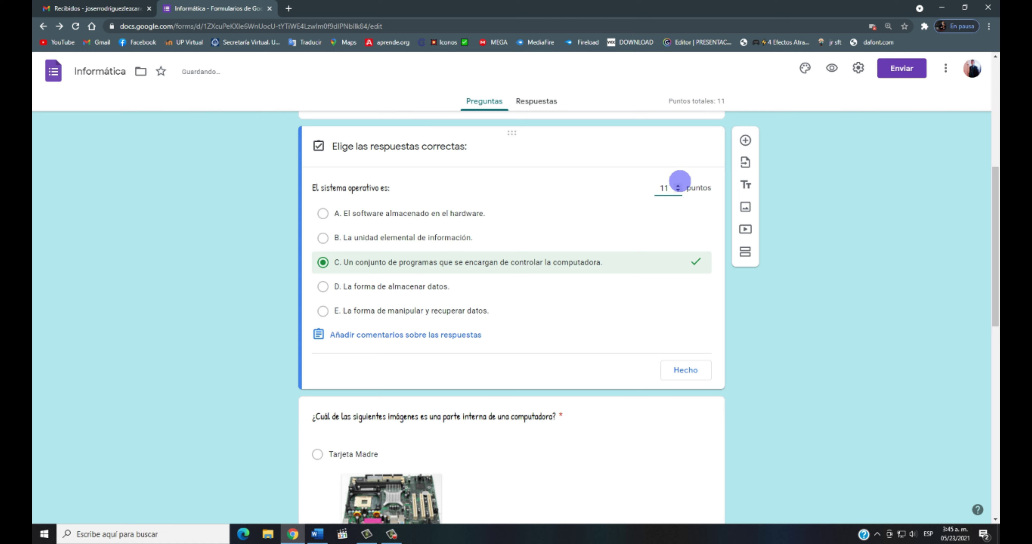
{"action": "left_click", "coordinate": [685, 373]}
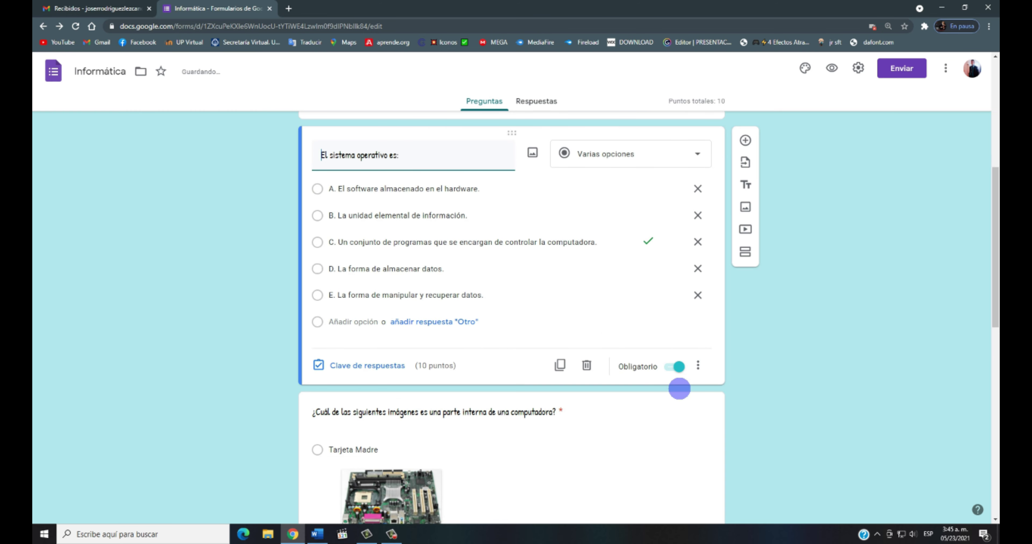
{"action": "scroll", "coordinate": [527, 369], "scroll_direction": "down", "scroll_amount": 8}
{"action": "scroll", "coordinate": [557, 360], "scroll_direction": "down", "scroll_amount": 5}
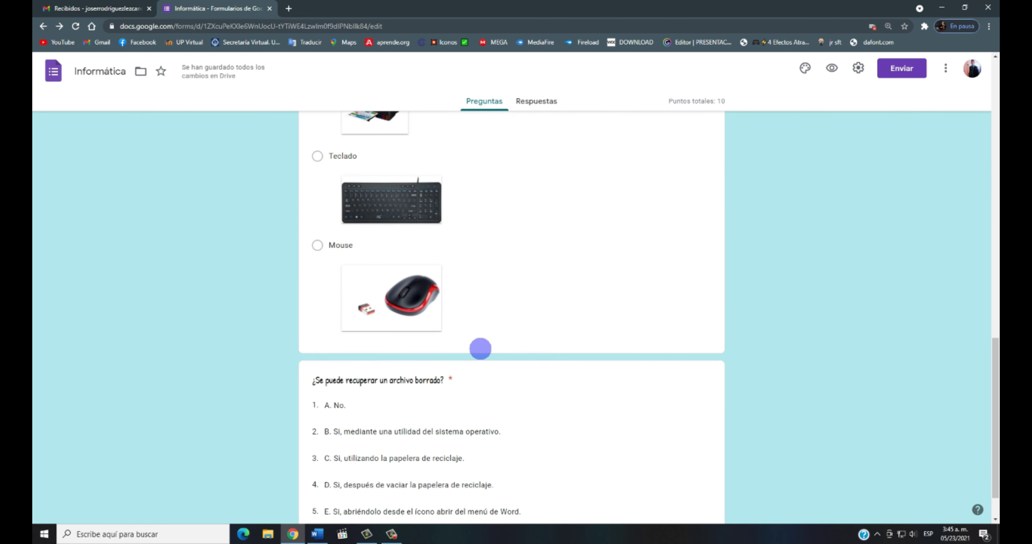
In the answer key of "¿Cuál de las siguientes imágenes es una parte interna de una computadora?", mark "Tarjeta Madre" as correct and assign 15 points.
{"action": "left_click", "coordinate": [511, 276]}
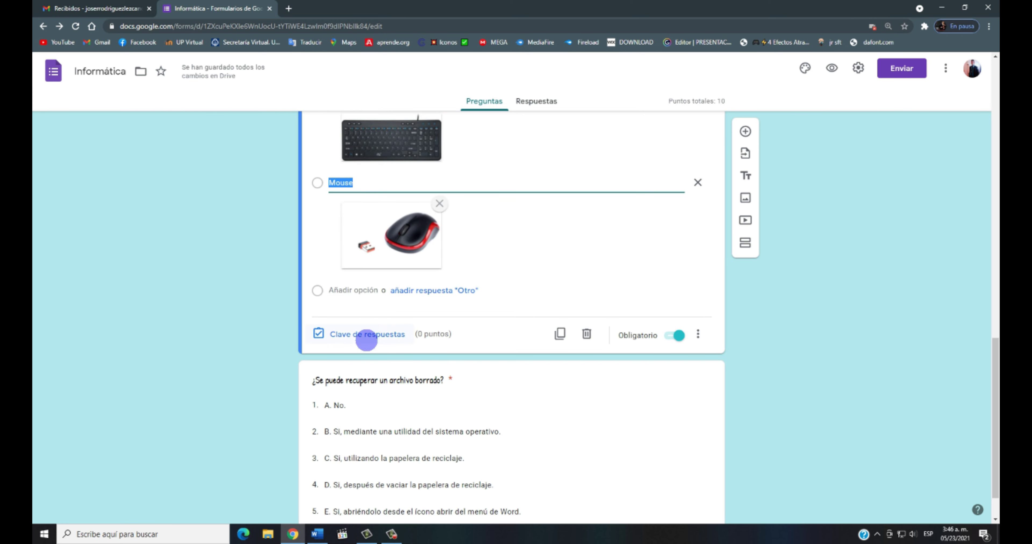
{"action": "left_click", "coordinate": [366, 341]}
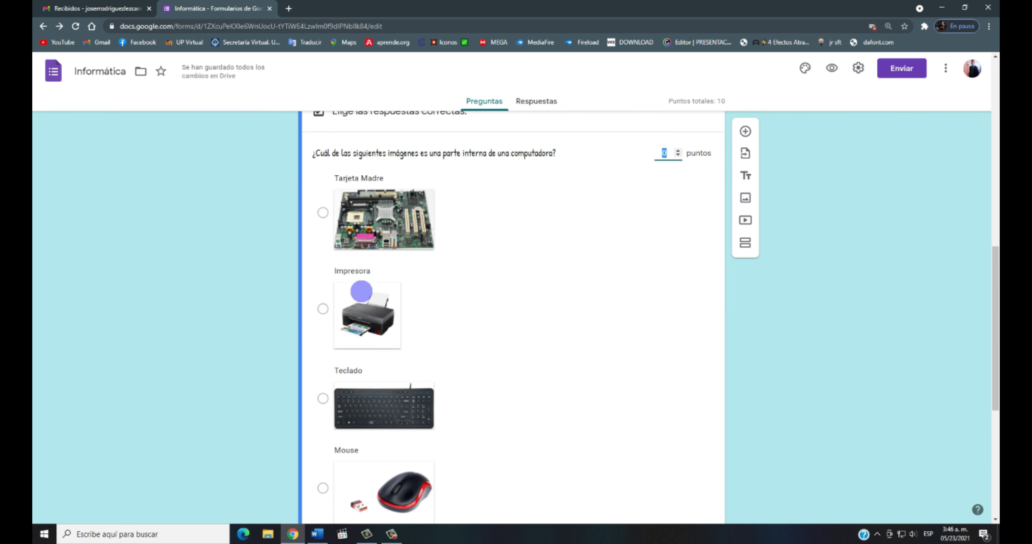
{"action": "left_click", "coordinate": [321, 206]}
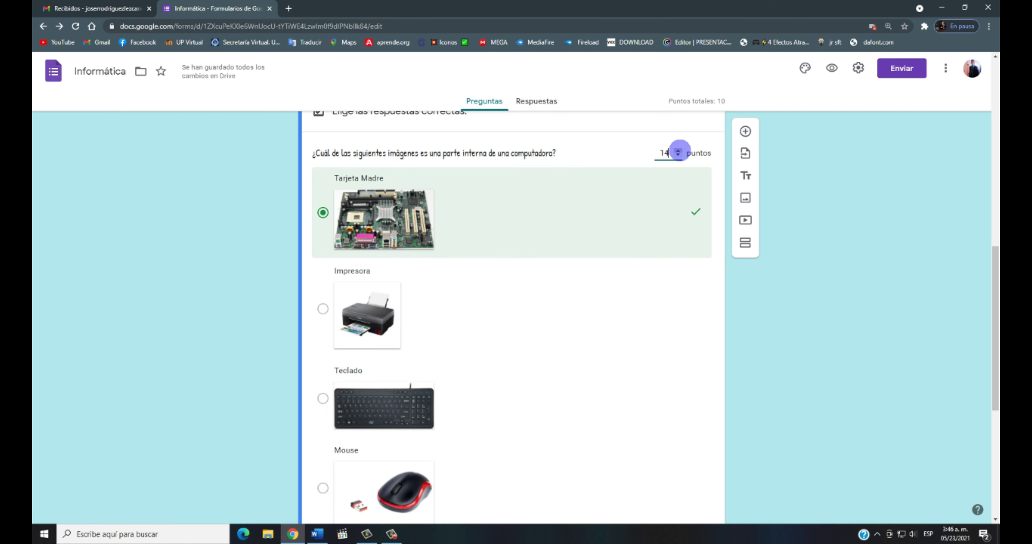
{"action": "left_click", "coordinate": [677, 155]}
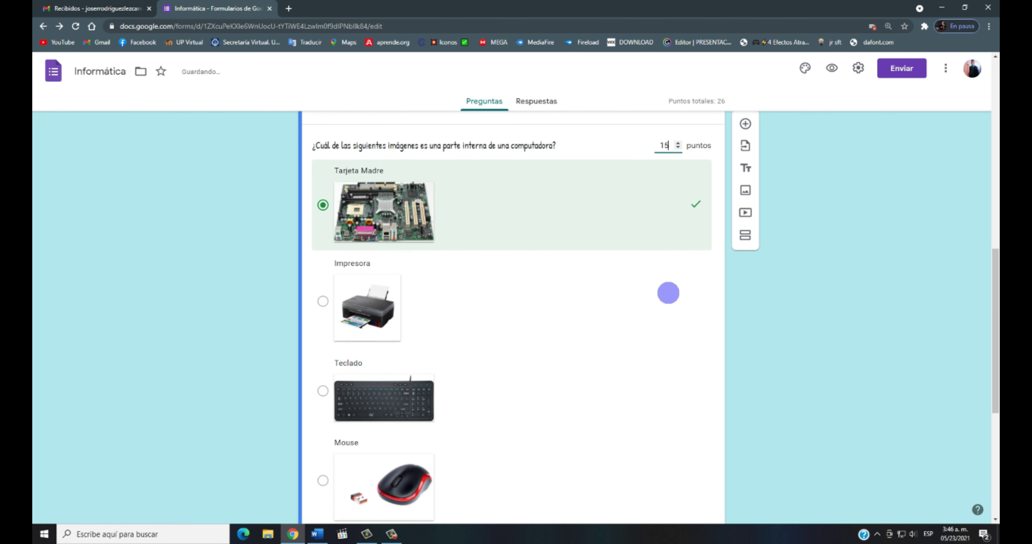
{"action": "scroll", "coordinate": [668, 400], "scroll_direction": "down", "scroll_amount": 5}
{"action": "scroll", "coordinate": [747, 327], "scroll_direction": "up", "scroll_amount": 5}
{"action": "scroll", "coordinate": [774, 374], "scroll_direction": "down", "scroll_amount": 5}
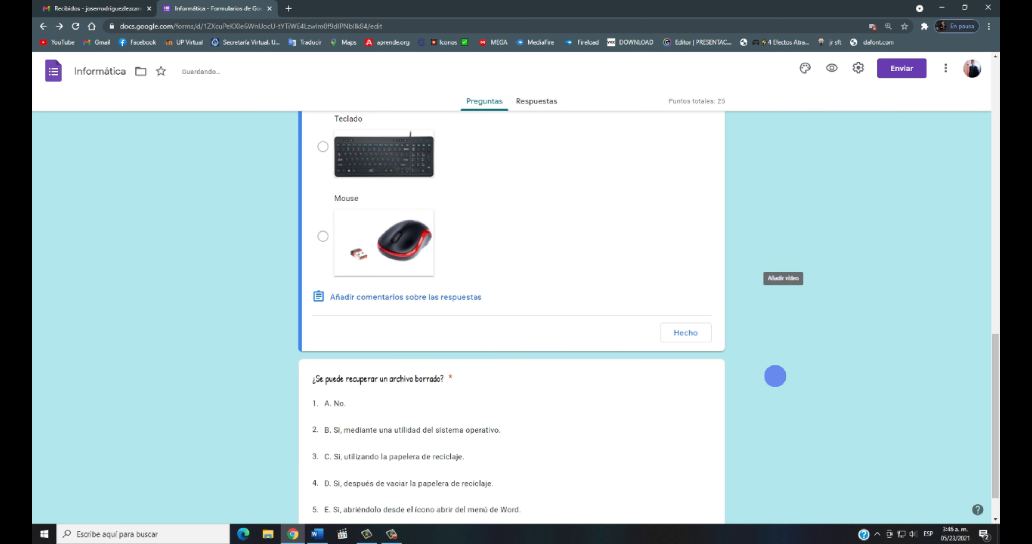
{"action": "left_click", "coordinate": [686, 332]}
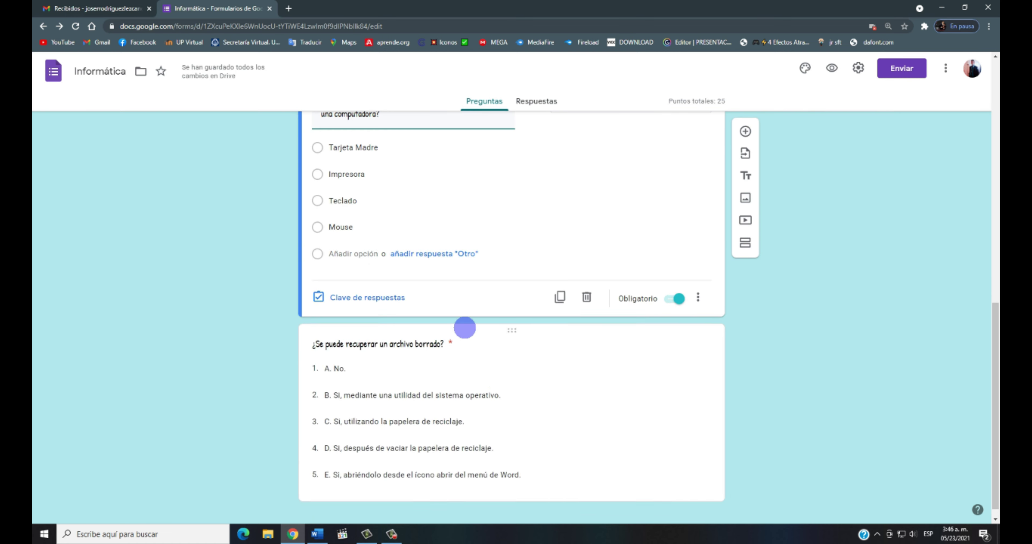
In the answer key of "¿Se puede recuperar un archivo borrado?", mark "C. Si, utilizando la papelera de reciclaje." as correct and assign 15 points.
{"action": "scroll", "coordinate": [373, 414], "scroll_direction": "down", "scroll_amount": 3}
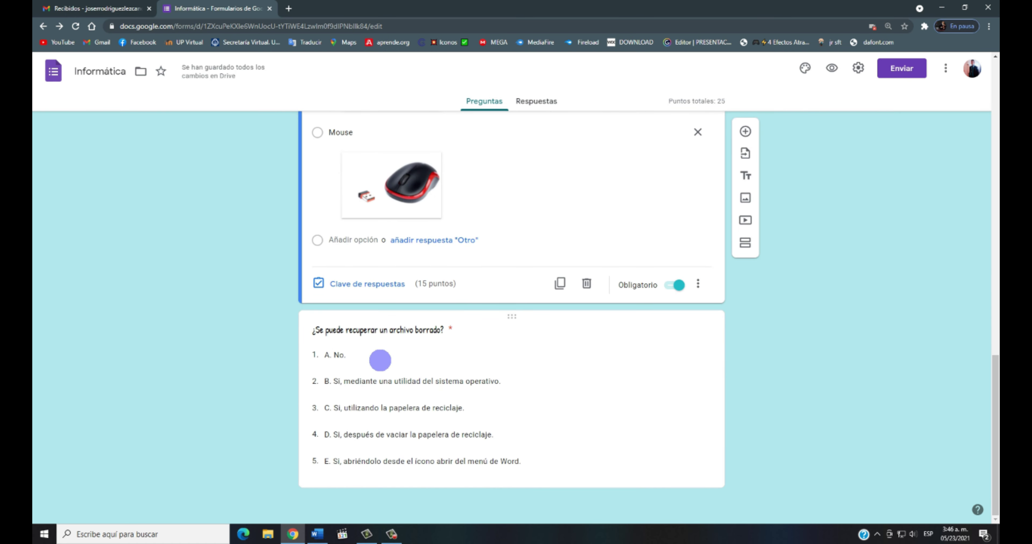
{"action": "left_click", "coordinate": [542, 461]}
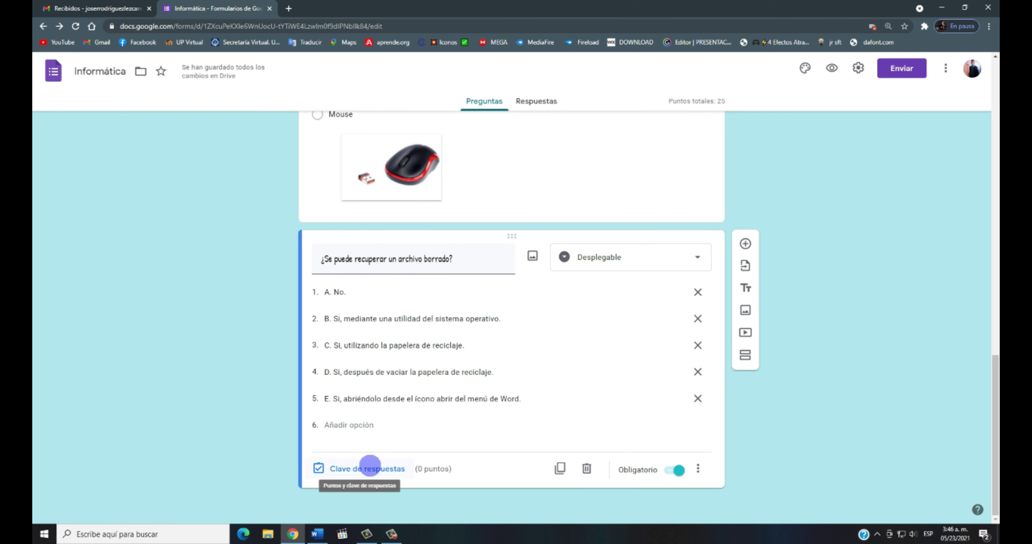
{"action": "left_click", "coordinate": [368, 467]}
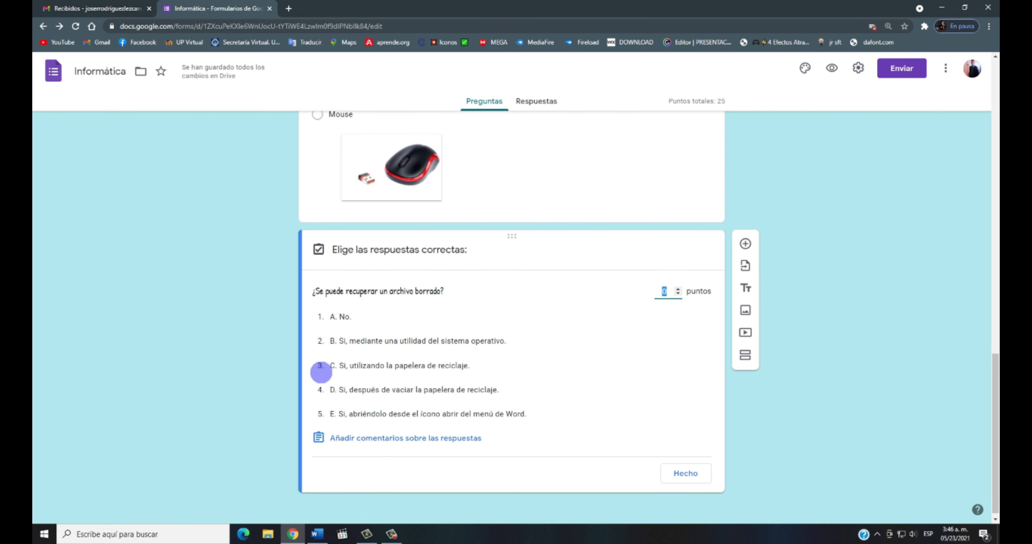
{"action": "left_click", "coordinate": [319, 366]}
{"action": "left_click", "coordinate": [677, 288]}
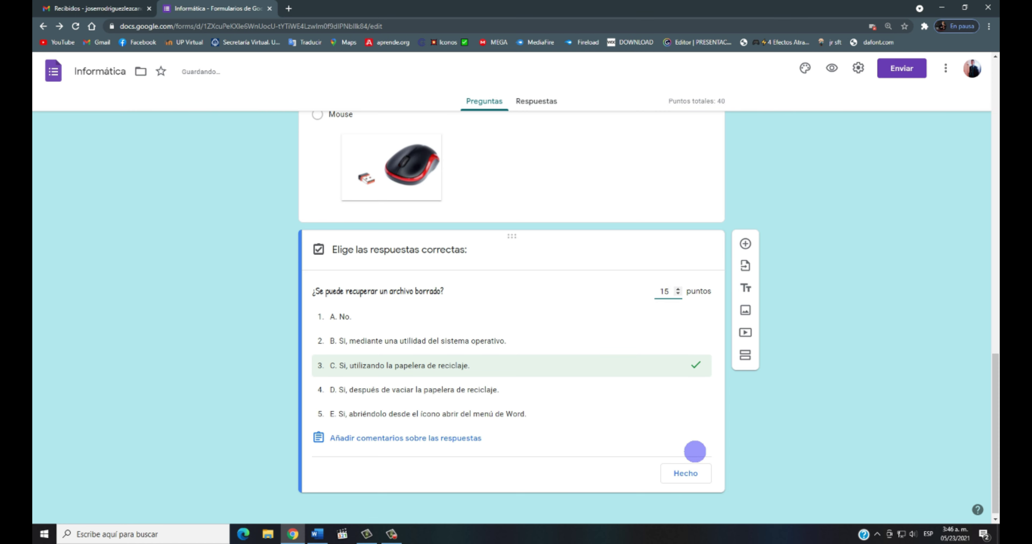
{"action": "left_click", "coordinate": [685, 473]}
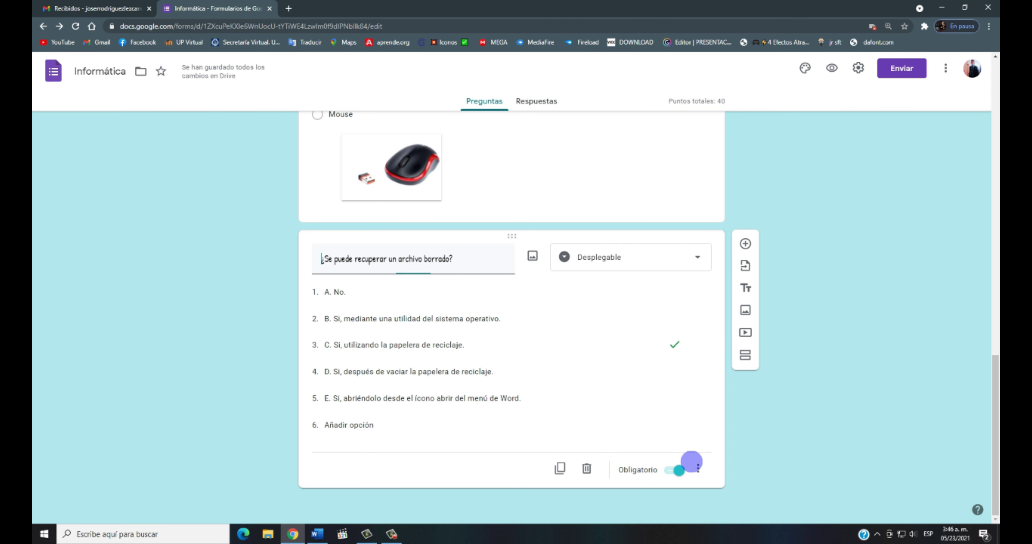
Preview the "Informática" form and review its email field, support material link, questions and point values.
{"action": "scroll", "coordinate": [847, 405], "scroll_direction": "up", "scroll_amount": 6}
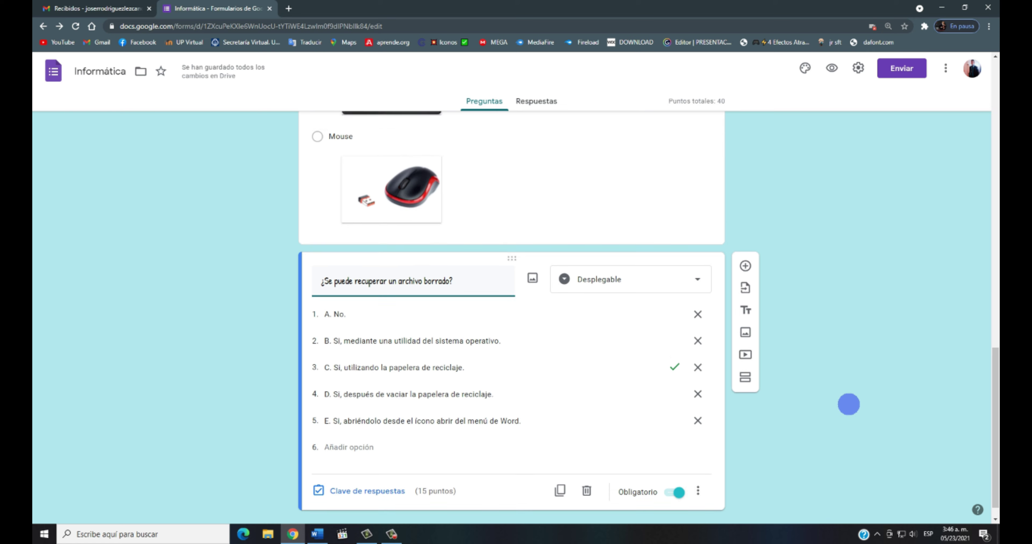
{"action": "scroll", "coordinate": [836, 393], "scroll_direction": "up", "scroll_amount": 10}
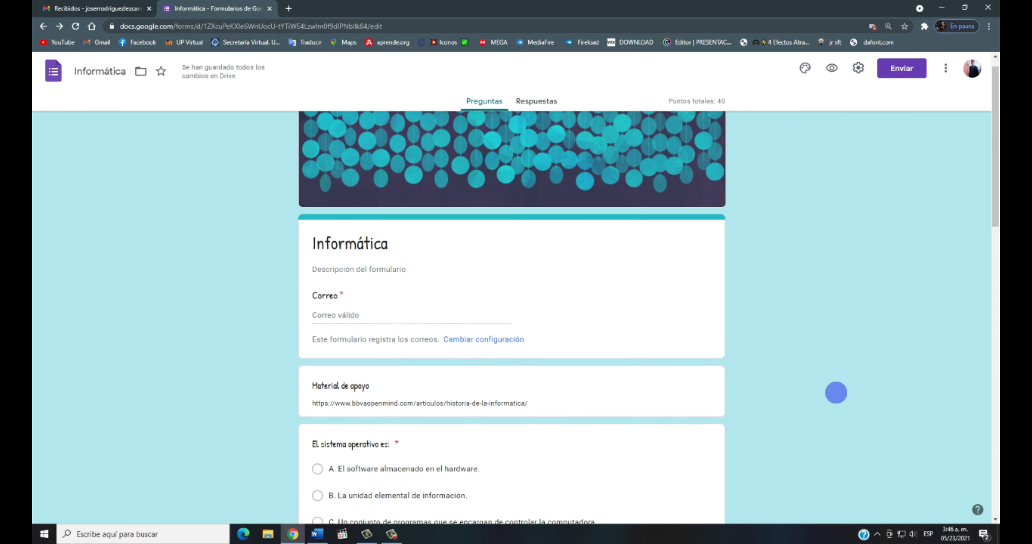
{"action": "left_click", "coordinate": [832, 67]}
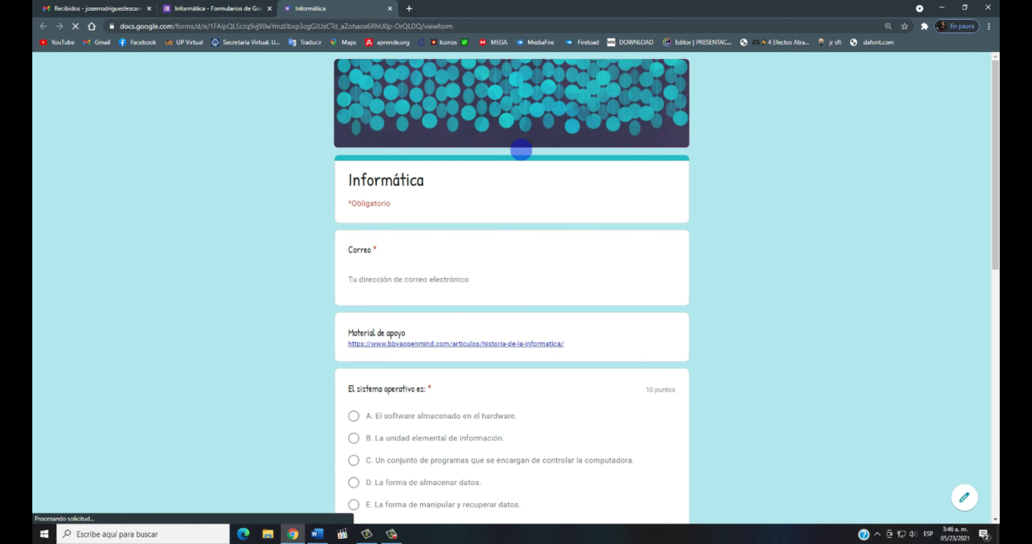
{"action": "scroll", "coordinate": [401, 230], "scroll_direction": "down", "scroll_amount": 3}
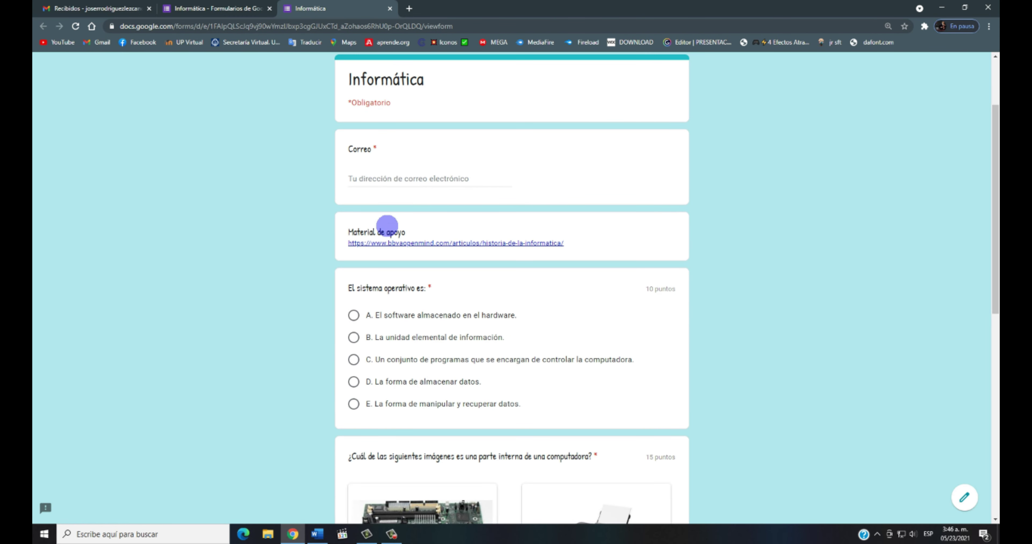
{"action": "scroll", "coordinate": [441, 200], "scroll_direction": "down", "scroll_amount": 3}
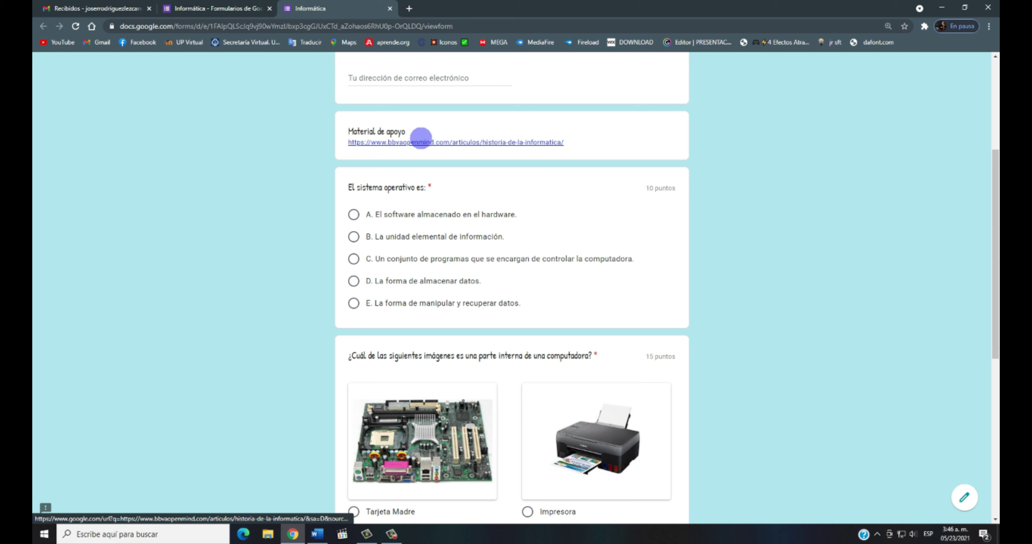
{"action": "scroll", "coordinate": [471, 189], "scroll_direction": "down", "scroll_amount": 3}
{"action": "scroll", "coordinate": [471, 188], "scroll_direction": "up", "scroll_amount": 3}
{"action": "scroll", "coordinate": [525, 233], "scroll_direction": "down", "scroll_amount": 6}
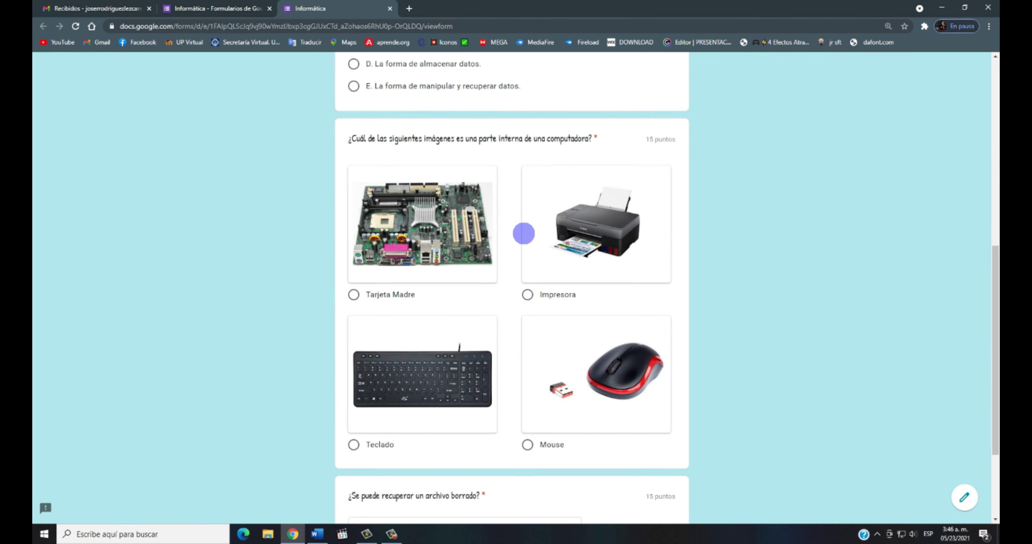
{"action": "scroll", "coordinate": [531, 234], "scroll_direction": "up", "scroll_amount": 4}
{"action": "scroll", "coordinate": [654, 207], "scroll_direction": "down", "scroll_amount": 5}
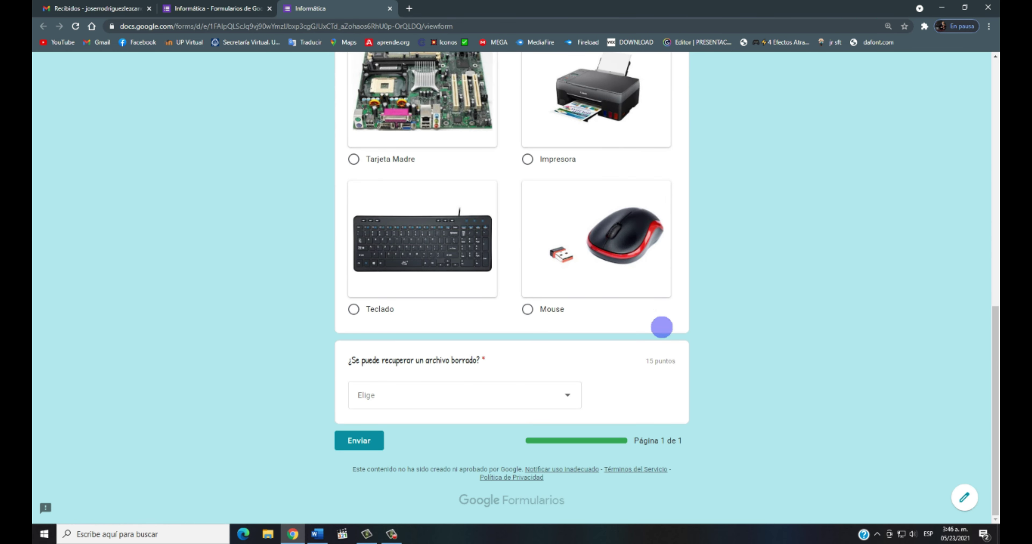
In the preview, answer the dropdown question "¿Se puede recuperar un archivo borrado?" with "C. Si, utilizando la papelera de reciclaje.".
{"action": "left_click", "coordinate": [483, 406]}
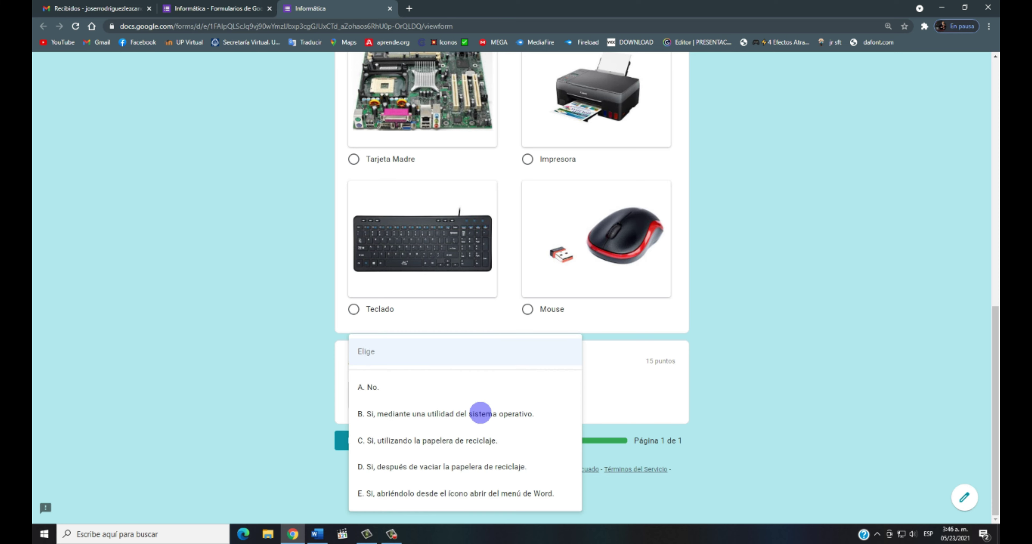
{"action": "left_click", "coordinate": [793, 362]}
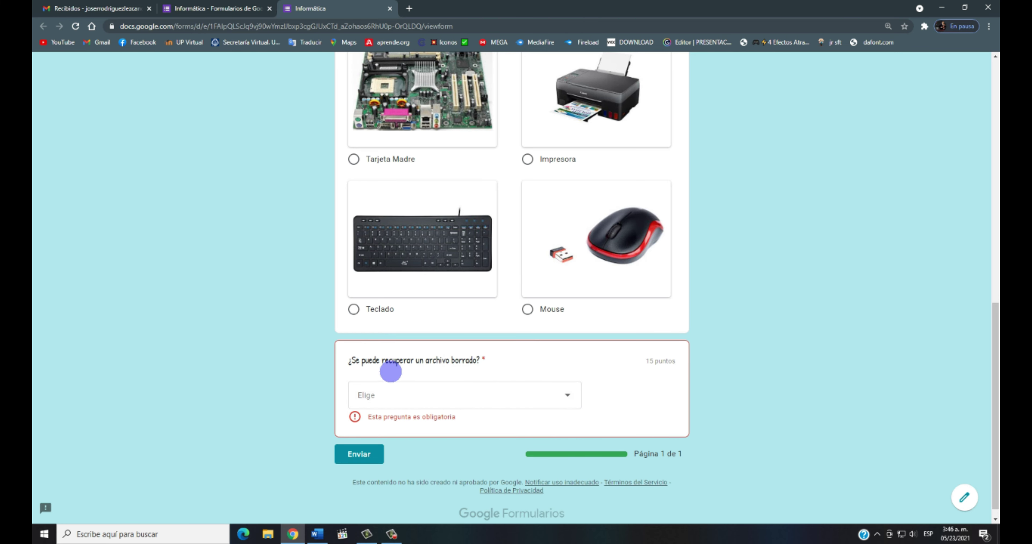
{"action": "left_click", "coordinate": [443, 406]}
{"action": "left_click", "coordinate": [398, 443]}
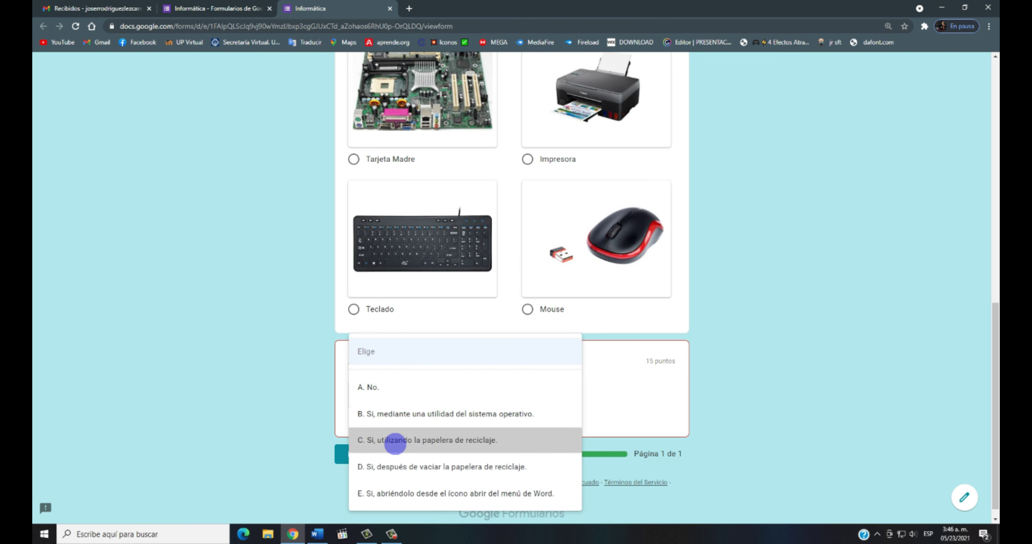
{"action": "scroll", "coordinate": [449, 368], "scroll_direction": "up", "scroll_amount": 5}
{"action": "scroll", "coordinate": [686, 432], "scroll_direction": "down", "scroll_amount": 5}
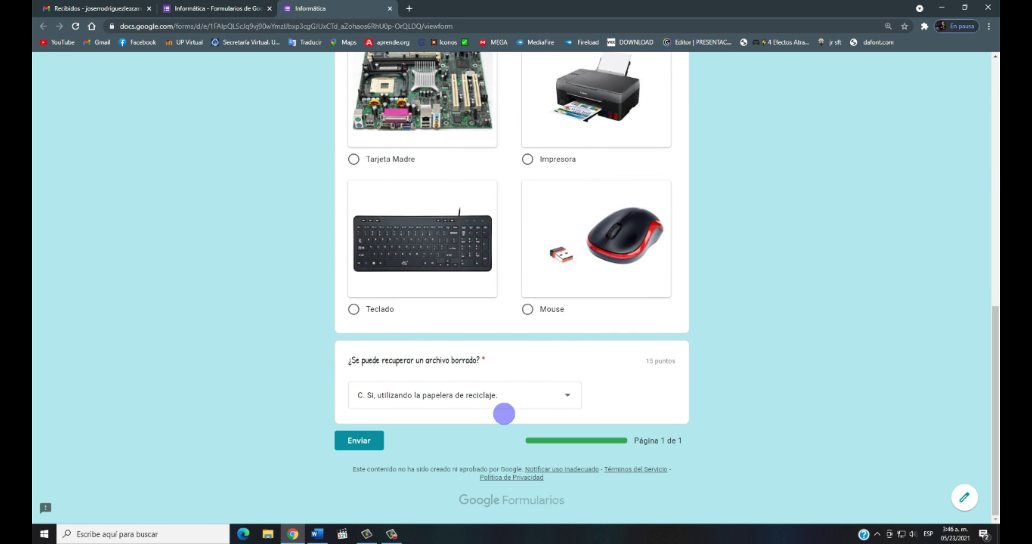
{"action": "scroll", "coordinate": [504, 414], "scroll_direction": "up", "scroll_amount": 10}
From the form editor, create a shortened link for sending the form and copy it.
{"action": "key", "text": "ctrl+shift+Tab"}
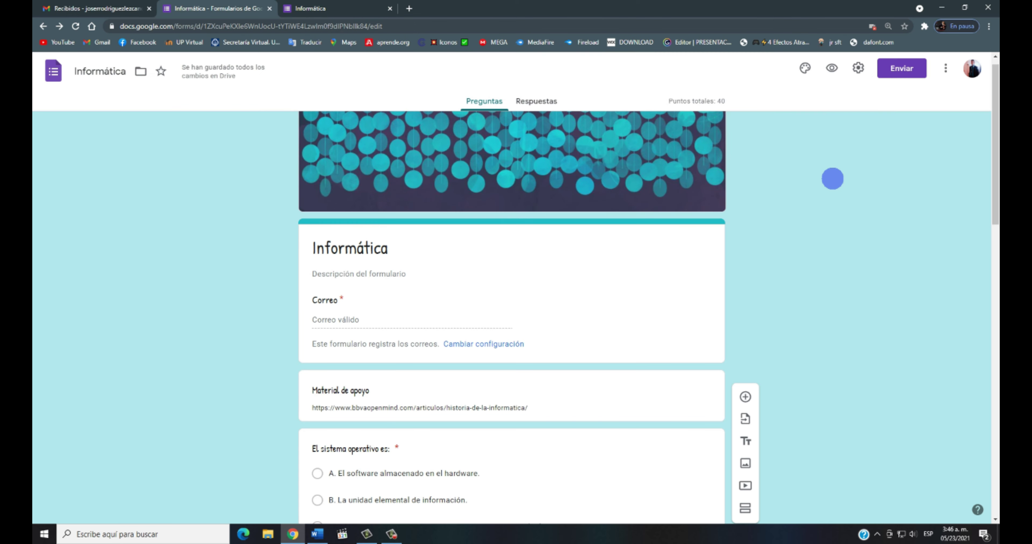
{"action": "scroll", "coordinate": [839, 148], "scroll_direction": "up", "scroll_amount": 1}
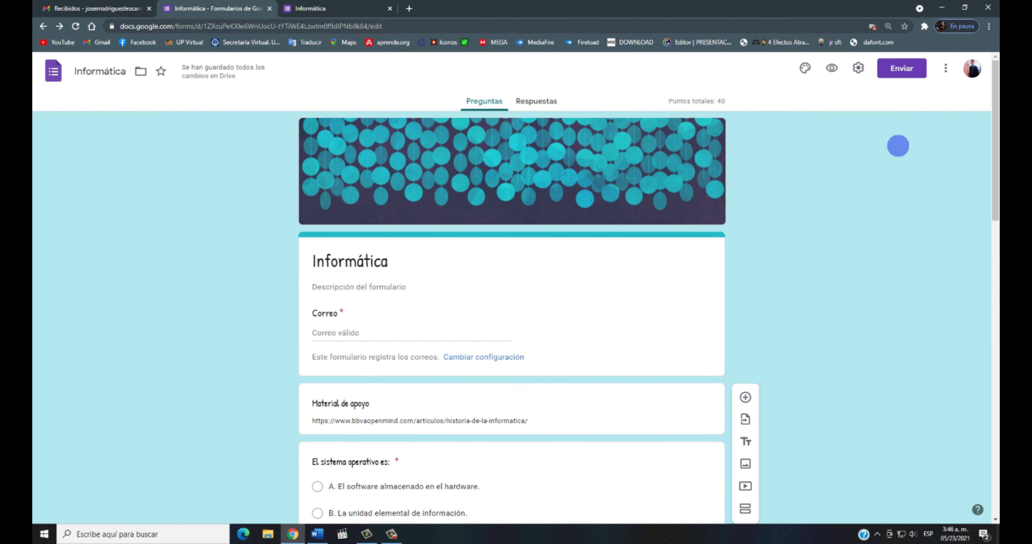
{"action": "left_click", "coordinate": [889, 71]}
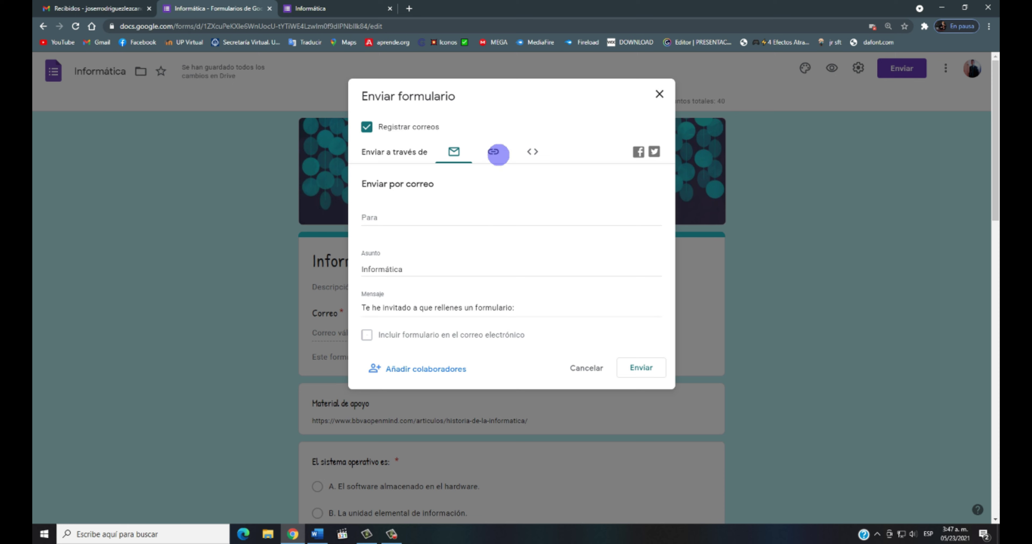
{"action": "left_click", "coordinate": [498, 154]}
{"action": "left_click", "coordinate": [408, 222]}
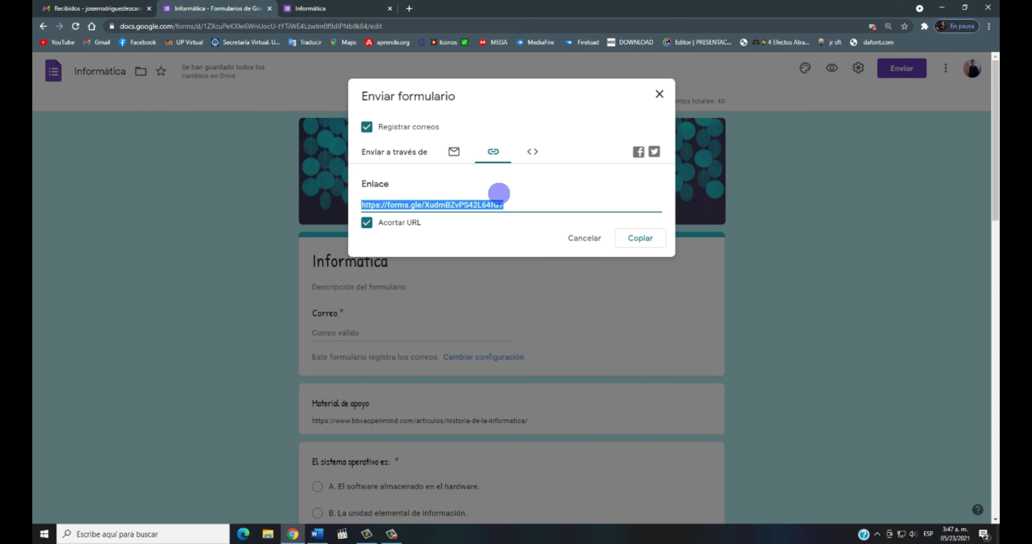
{"action": "right_click", "coordinate": [474, 196]}
{"action": "left_click", "coordinate": [493, 208]}
Load the copied short link in the preview's browser tab, leaving the current page, and look through the form it opens.
{"action": "left_click", "coordinate": [341, 5]}
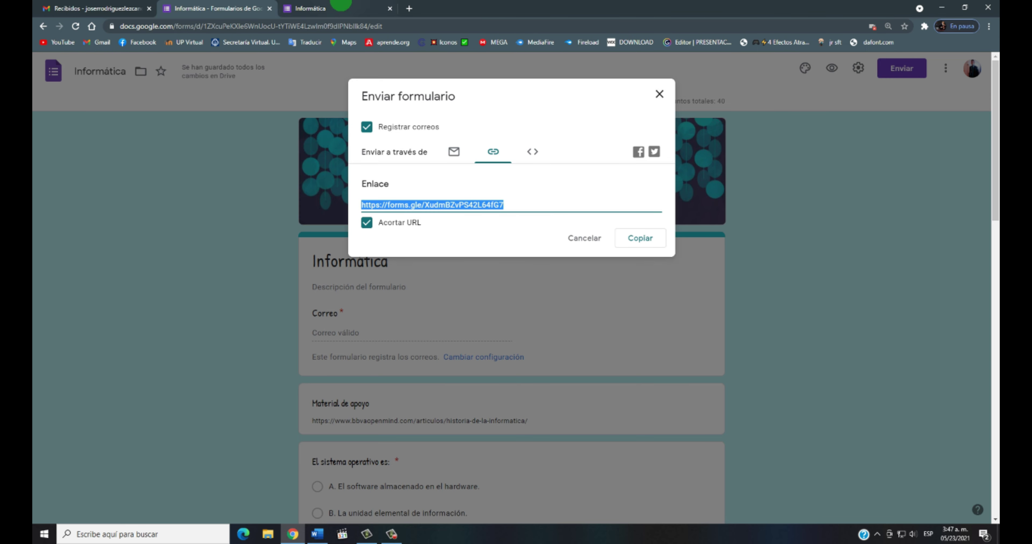
{"action": "left_click", "coordinate": [347, 18]}
{"action": "type", "text": "https://forms.gle/XudmBZvPS42L64fG7"}
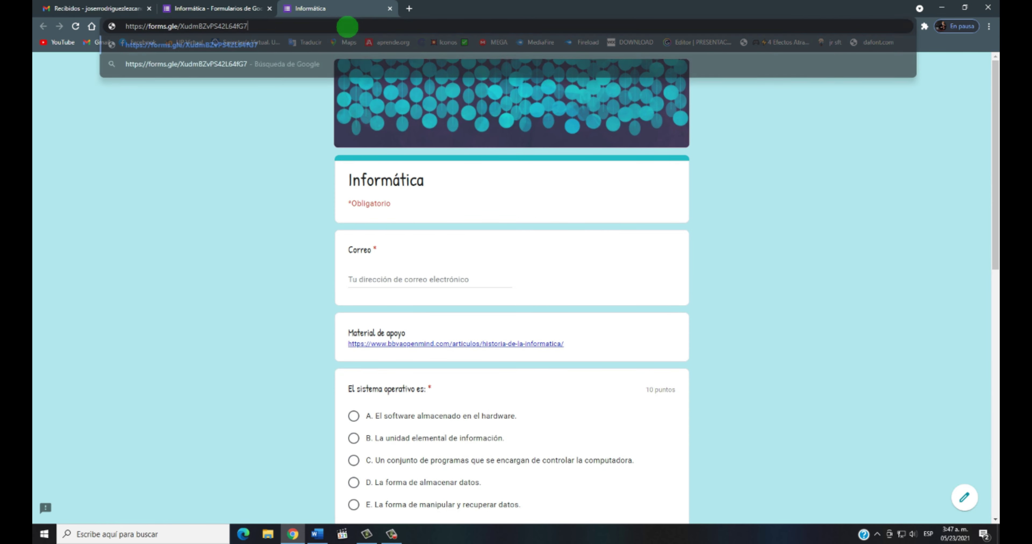
{"action": "key", "text": "Return"}
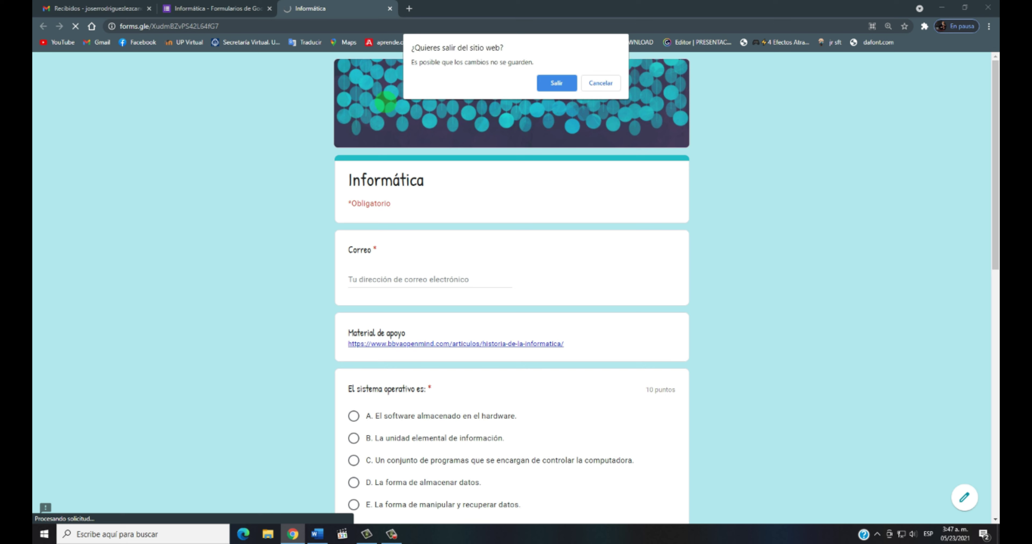
{"action": "left_click", "coordinate": [557, 84]}
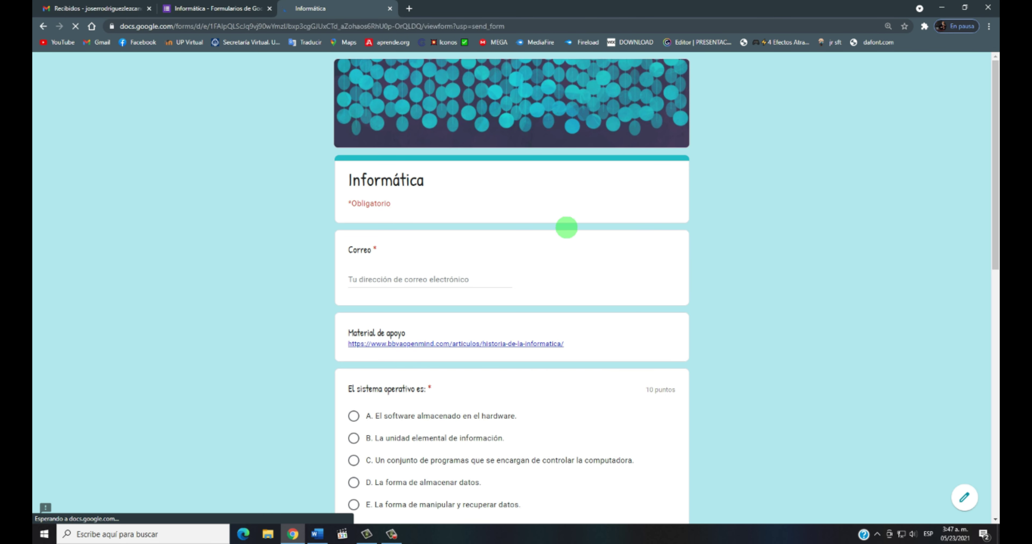
{"action": "scroll", "coordinate": [501, 236], "scroll_direction": "down", "scroll_amount": 15}
{"action": "scroll", "coordinate": [565, 330], "scroll_direction": "up", "scroll_amount": 15}
Return to the form editor and send the form by email to the recipient's address, with the subject "Informática".
{"action": "left_click", "coordinate": [260, 8]}
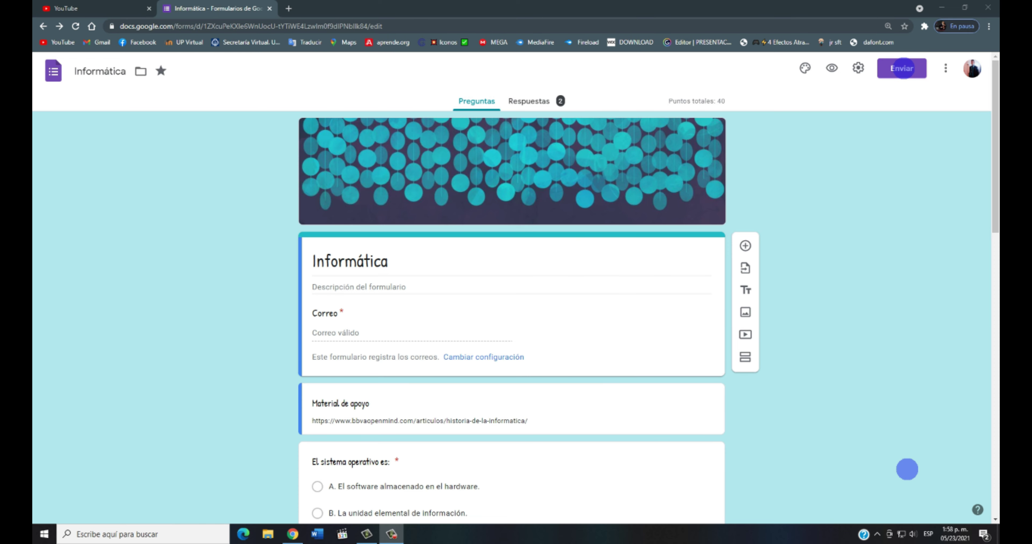
{"action": "left_click", "coordinate": [901, 68]}
{"action": "left_click", "coordinate": [429, 221]}
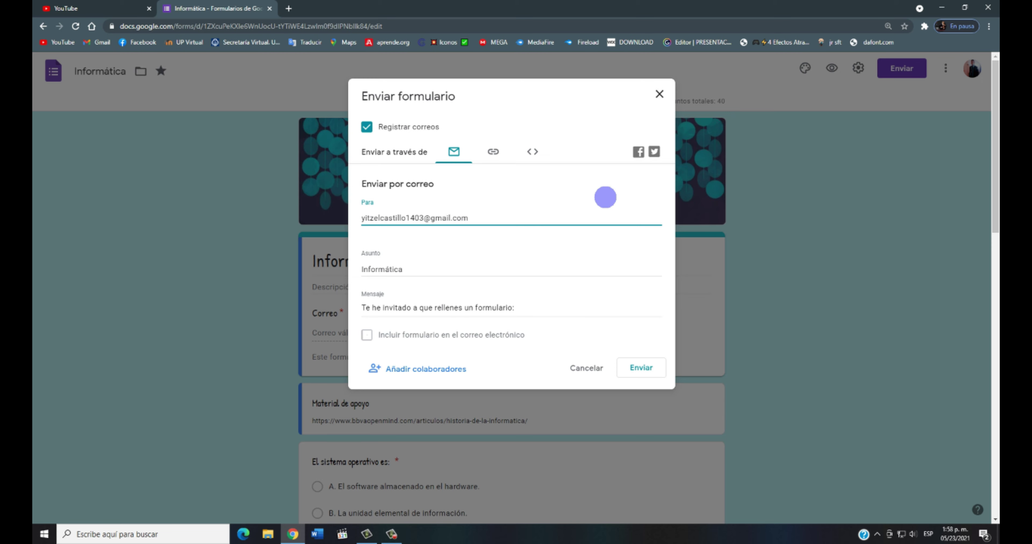
{"action": "left_click", "coordinate": [642, 367]}
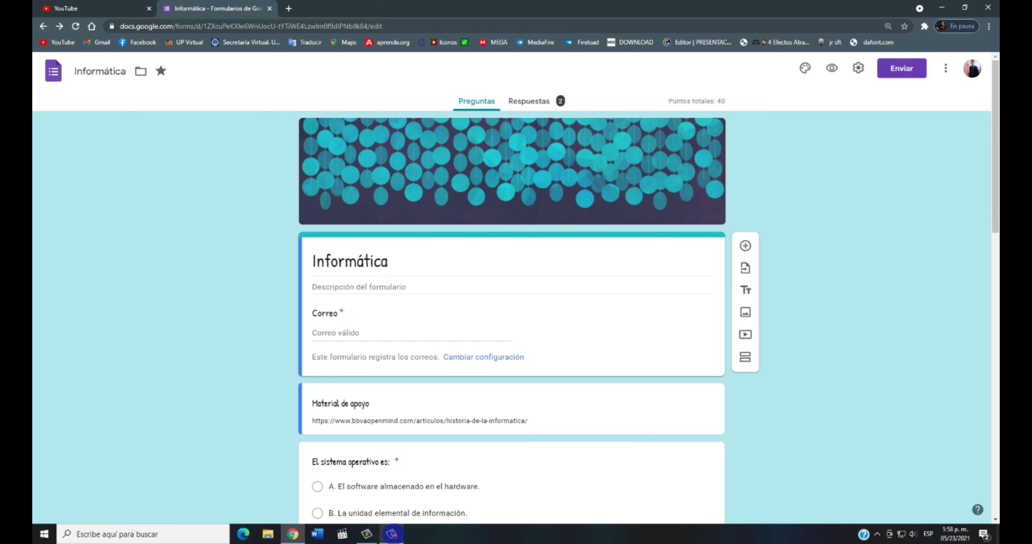
{"action": "left_click", "coordinate": [391, 534]}
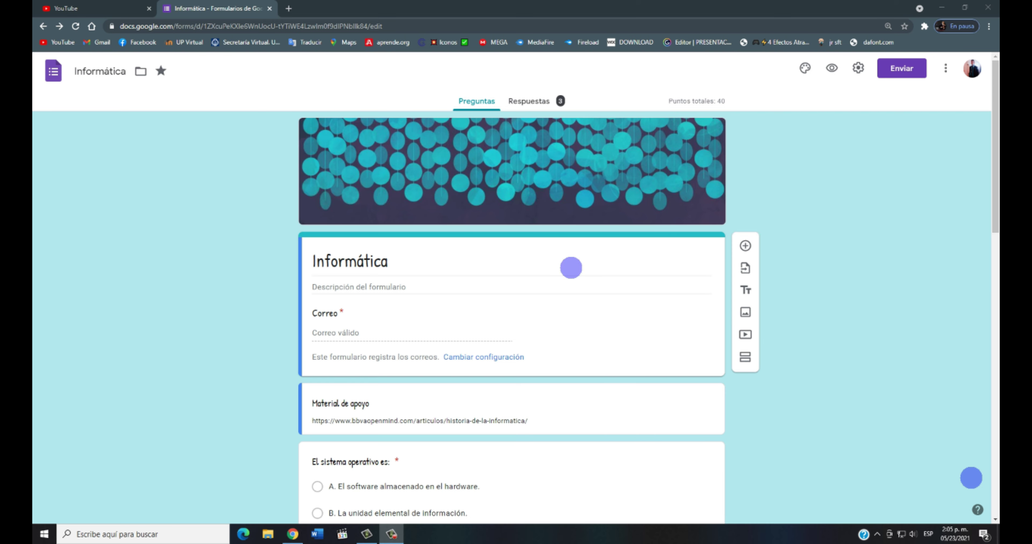
Open the form's response summary and examine the score statistics, each respondent's score and the pending responses.
{"action": "left_click", "coordinate": [543, 97]}
{"action": "scroll", "coordinate": [460, 327], "scroll_direction": "down", "scroll_amount": 1}
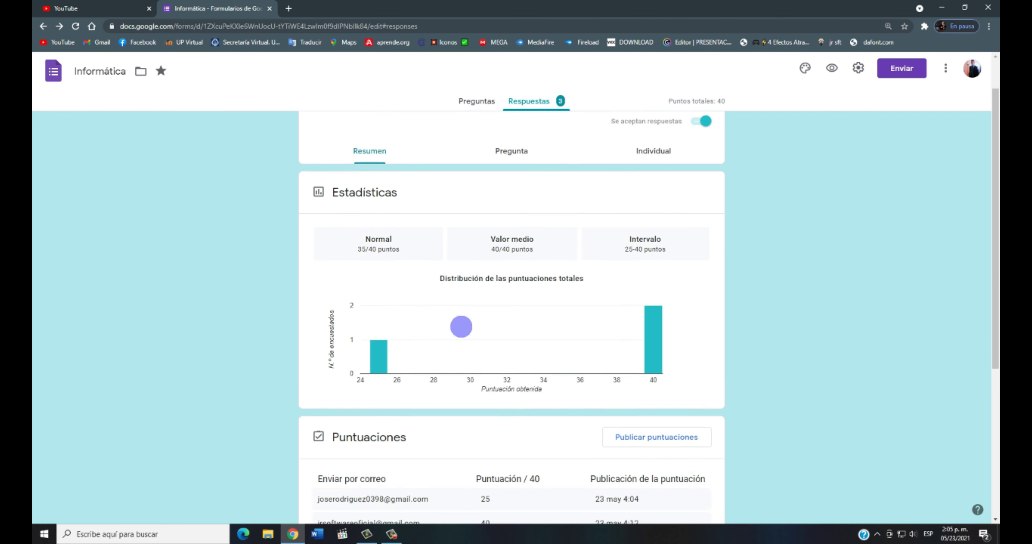
{"action": "scroll", "coordinate": [465, 321], "scroll_direction": "up", "scroll_amount": 1}
{"action": "scroll", "coordinate": [465, 321], "scroll_direction": "down", "scroll_amount": 5}
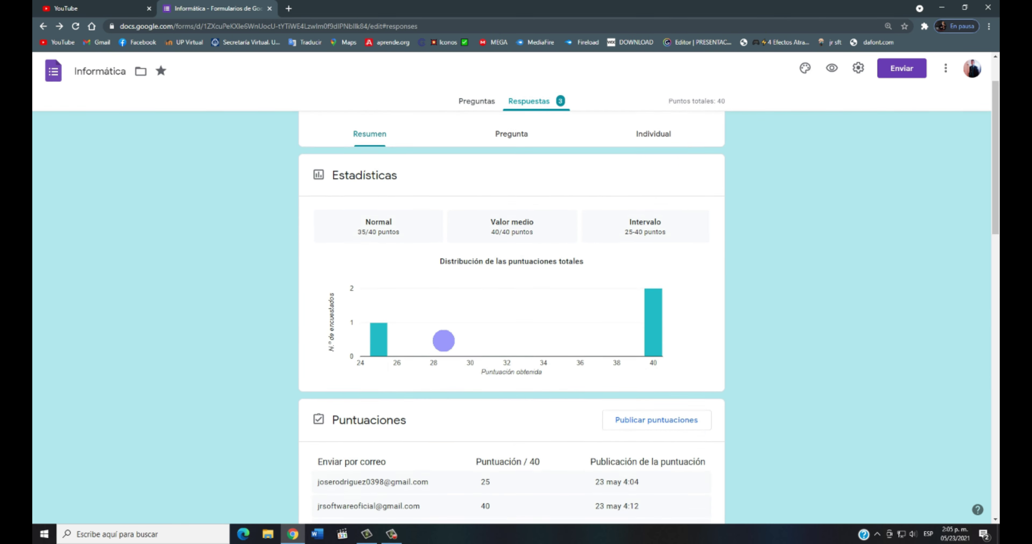
{"action": "scroll", "coordinate": [428, 290], "scroll_direction": "up", "scroll_amount": 5}
{"action": "scroll", "coordinate": [392, 302], "scroll_direction": "down", "scroll_amount": 6}
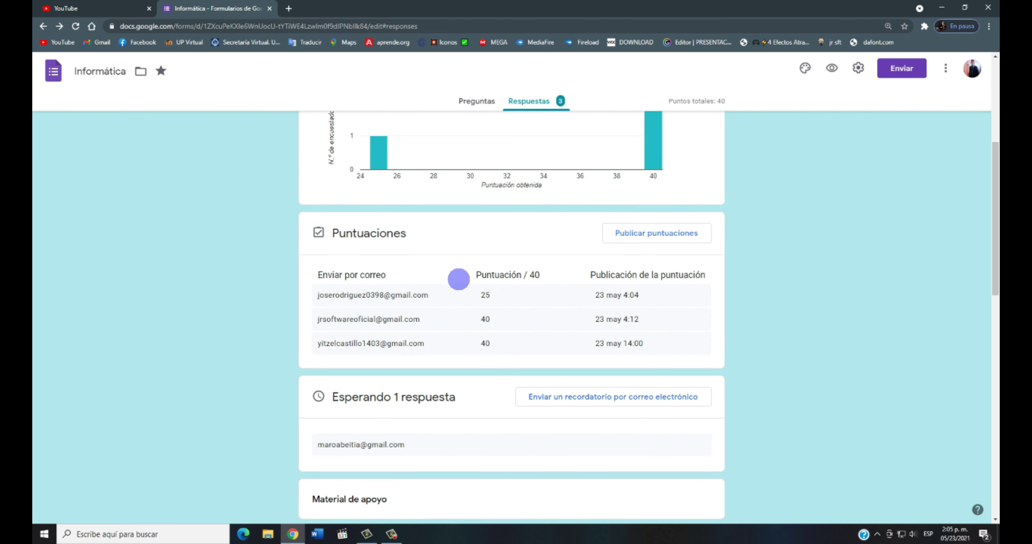
{"action": "scroll", "coordinate": [458, 279], "scroll_direction": "down", "scroll_amount": 7}
{"action": "scroll", "coordinate": [473, 304], "scroll_direction": "up", "scroll_amount": 5}
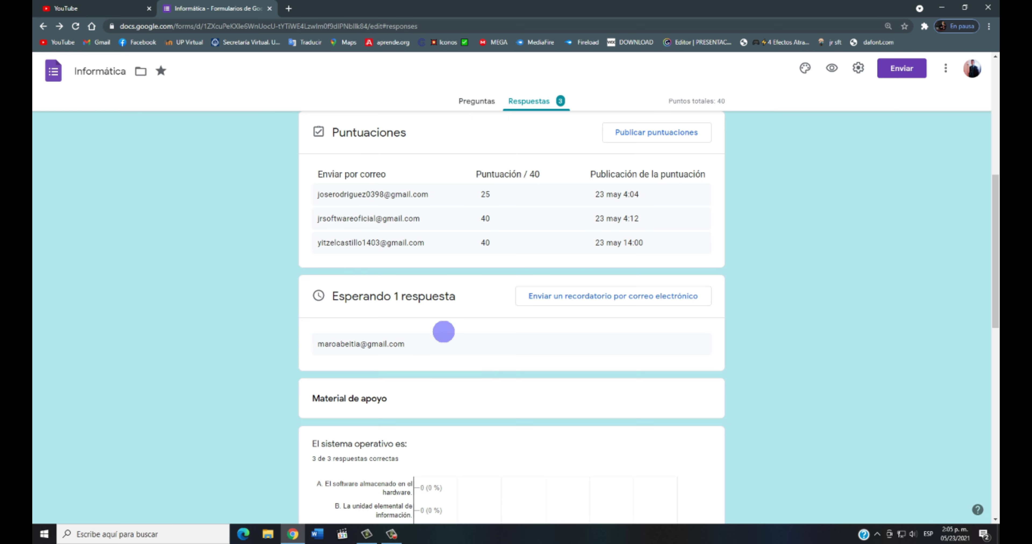
Examine the answer charts for each quiz question in the response summary.
{"action": "scroll", "coordinate": [432, 336], "scroll_direction": "down", "scroll_amount": 3}
{"action": "scroll", "coordinate": [432, 336], "scroll_direction": "down", "scroll_amount": 7}
{"action": "scroll", "coordinate": [591, 322], "scroll_direction": "up", "scroll_amount": 3}
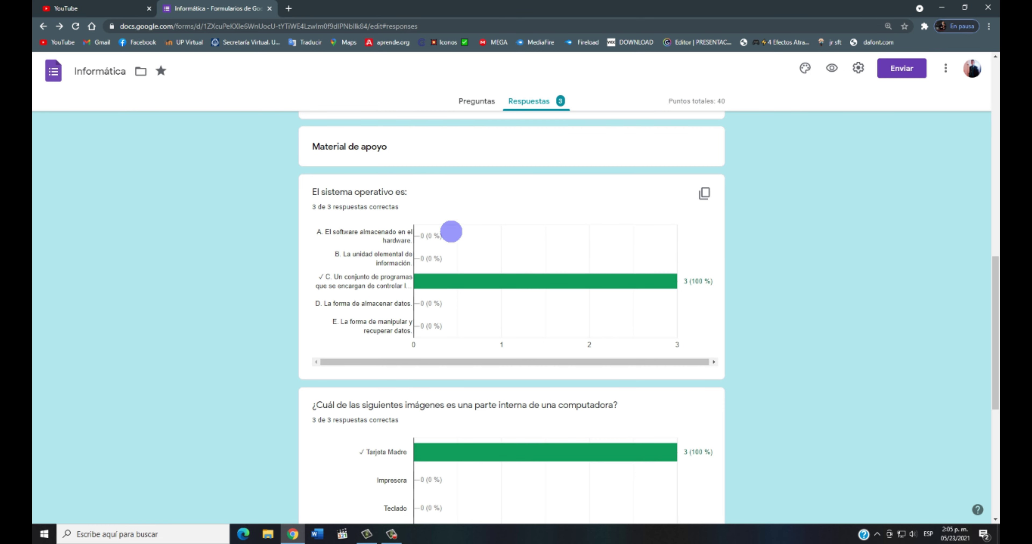
{"action": "scroll", "coordinate": [499, 251], "scroll_direction": "down", "scroll_amount": 7}
{"action": "scroll", "coordinate": [568, 356], "scroll_direction": "down", "scroll_amount": 2}
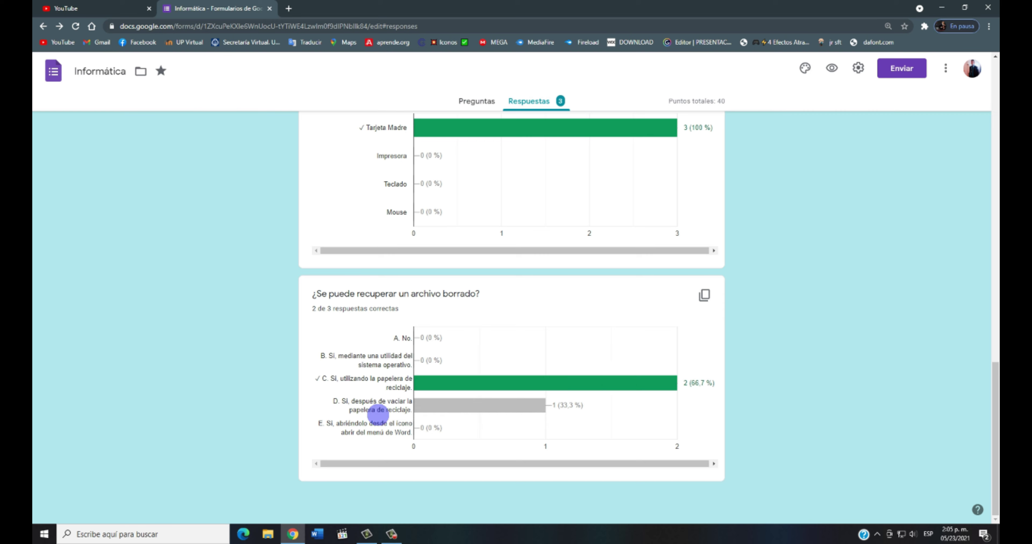
{"action": "scroll", "coordinate": [375, 411], "scroll_direction": "up", "scroll_amount": 18}
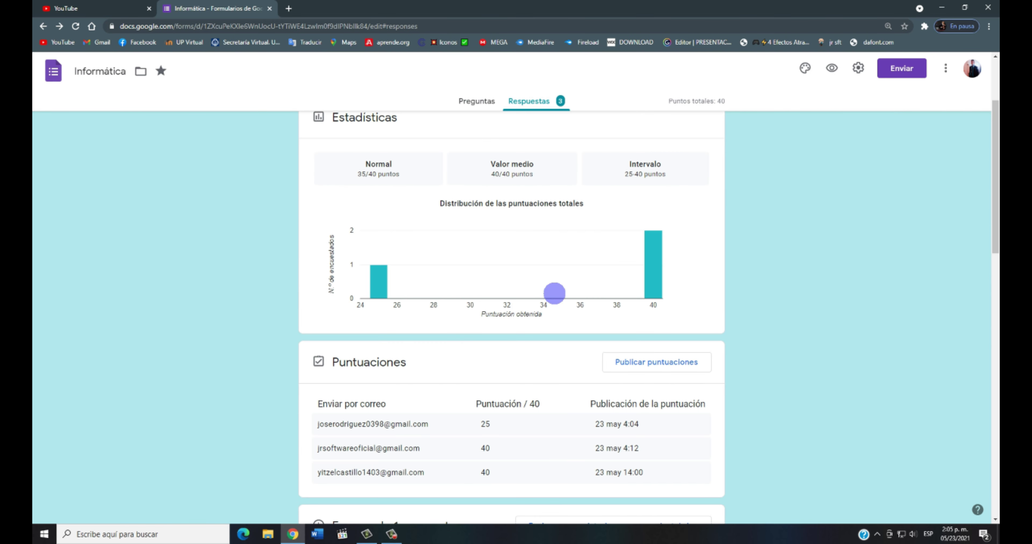
{"action": "scroll", "coordinate": [570, 332], "scroll_direction": "up", "scroll_amount": 3}
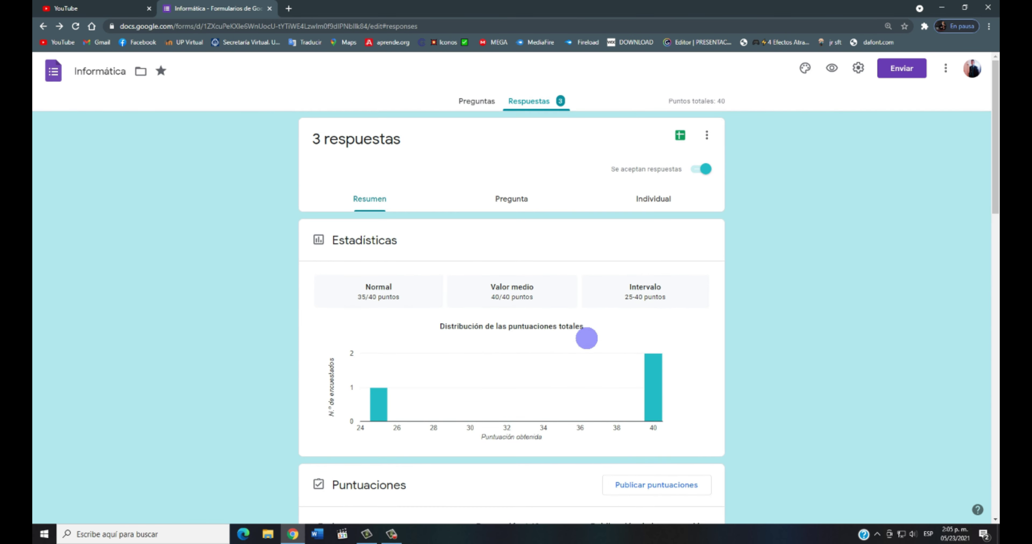
View the responses by question and choose "¿Cuál de las siguientes imágenes es una parte interna de una computadora?" from the question list.
{"action": "left_click", "coordinate": [532, 202]}
{"action": "scroll", "coordinate": [523, 304], "scroll_direction": "down", "scroll_amount": 2}
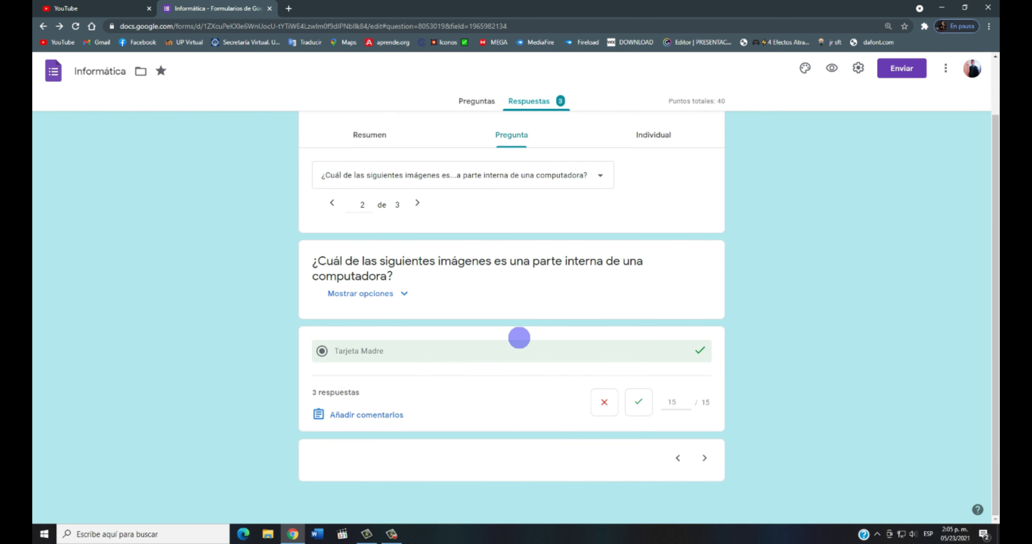
{"action": "left_click", "coordinate": [452, 187]}
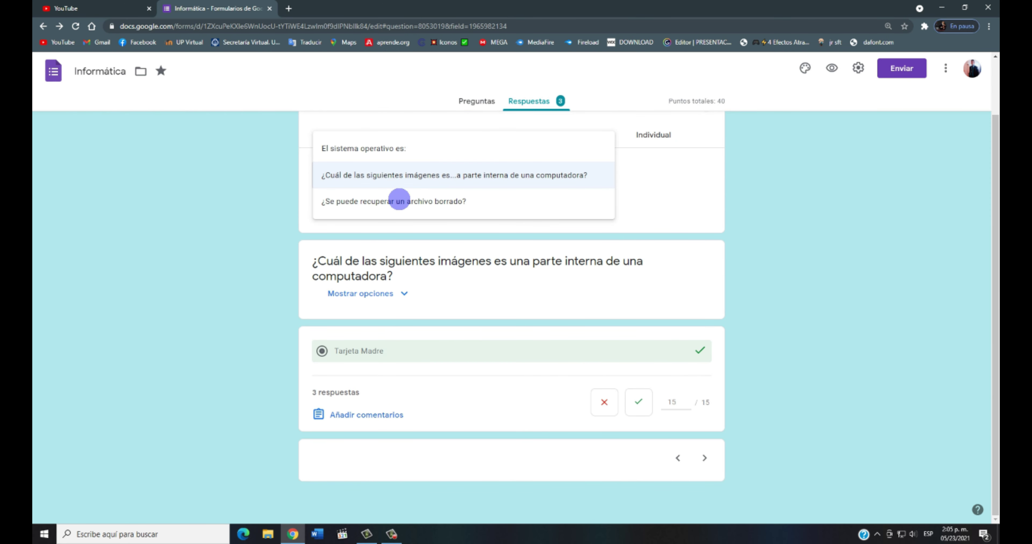
{"action": "left_click", "coordinate": [362, 175]}
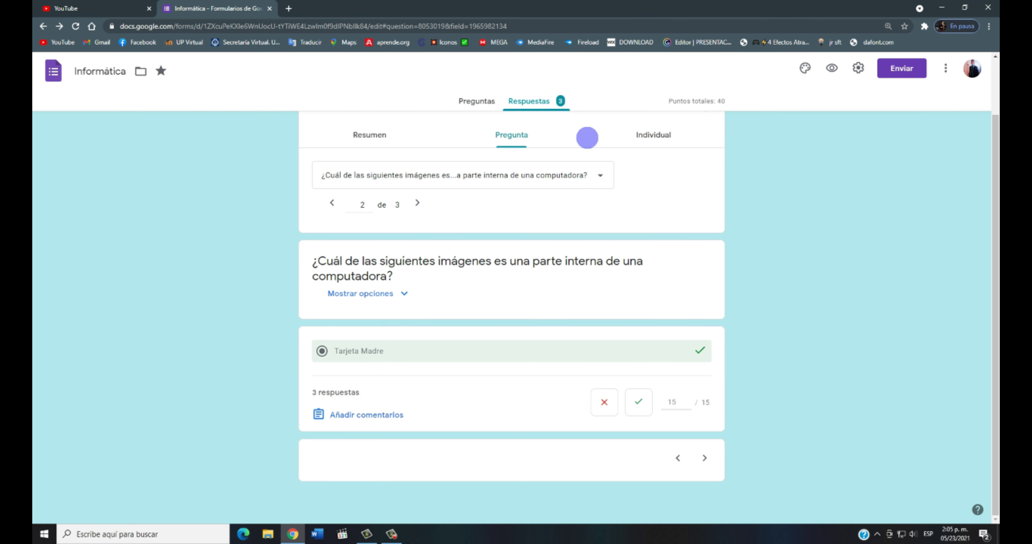
View the responses individually and show the first respondent's submission, followed by the second respondent's.
{"action": "left_click", "coordinate": [610, 140]}
{"action": "scroll", "coordinate": [504, 246], "scroll_direction": "down", "scroll_amount": 2}
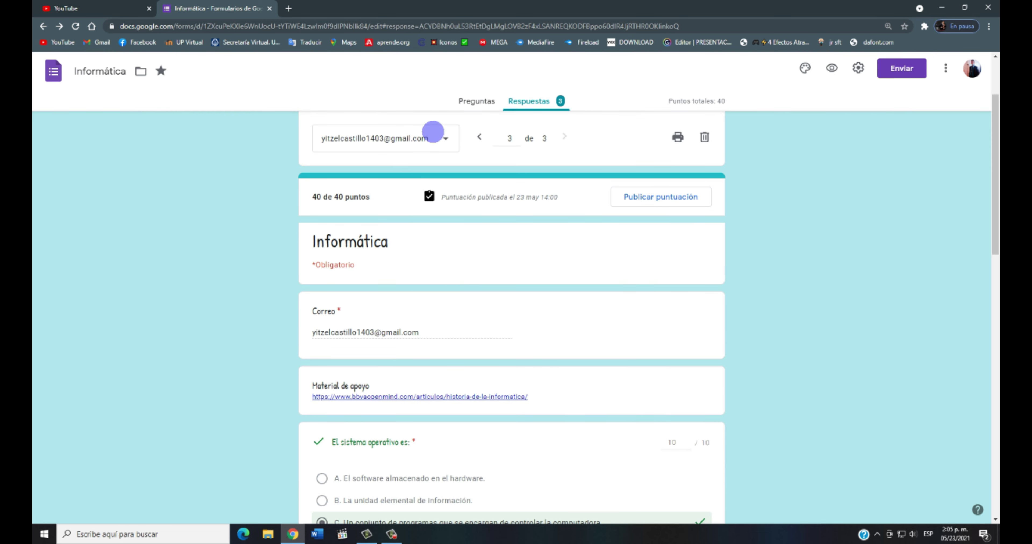
{"action": "left_click", "coordinate": [417, 136]}
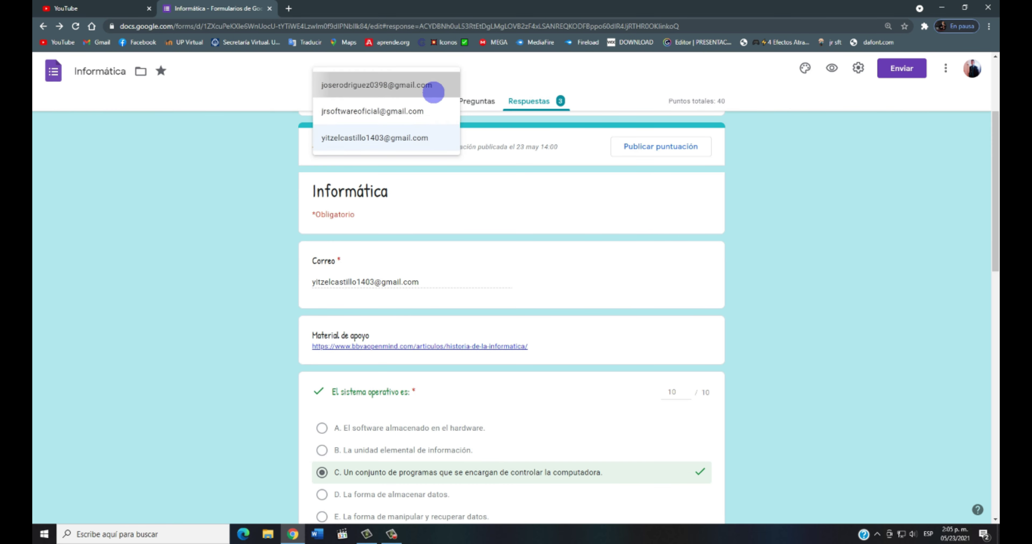
{"action": "left_click", "coordinate": [433, 92]}
{"action": "scroll", "coordinate": [453, 246], "scroll_direction": "up", "scroll_amount": 2}
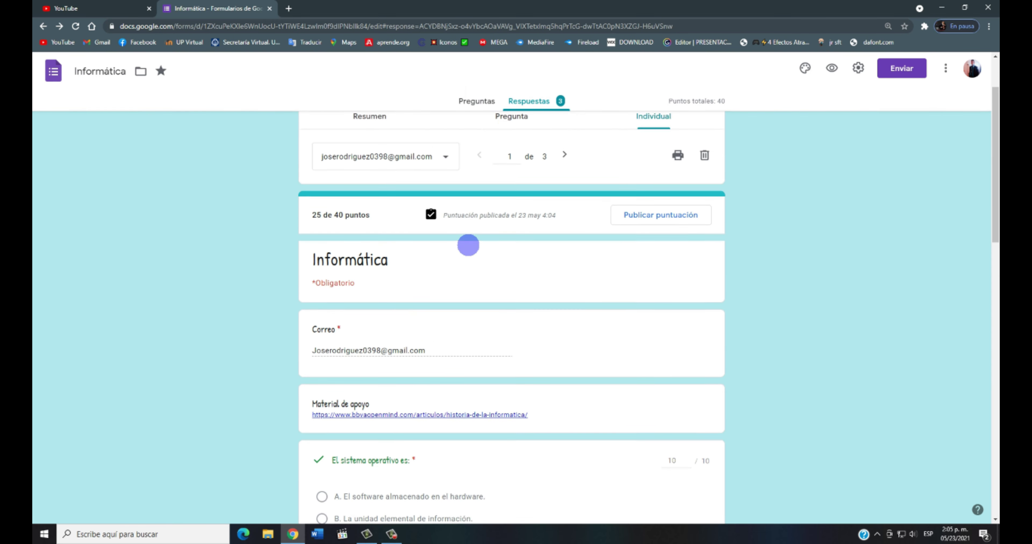
{"action": "scroll", "coordinate": [468, 245], "scroll_direction": "up", "scroll_amount": 1}
{"action": "left_click", "coordinate": [400, 195]}
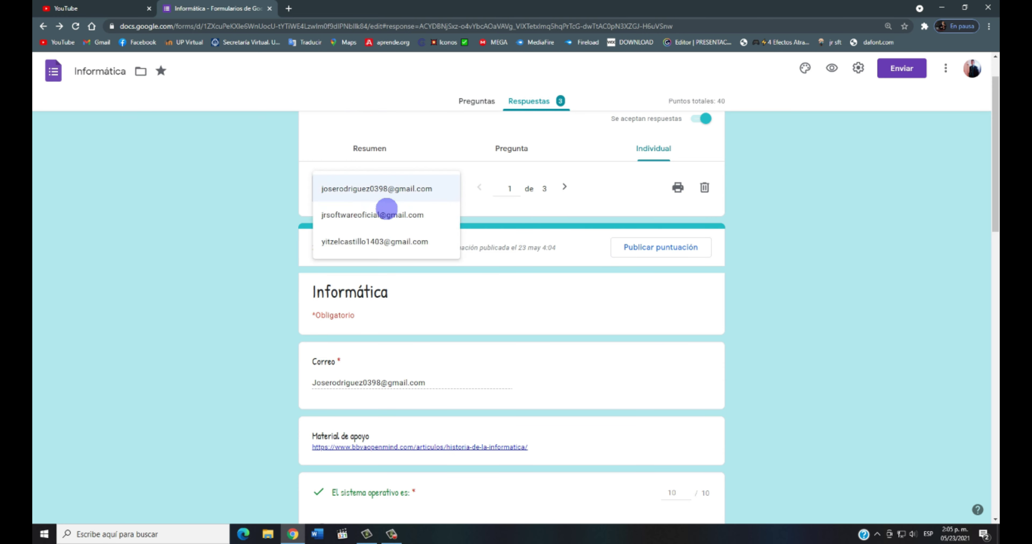
{"action": "left_click", "coordinate": [383, 214]}
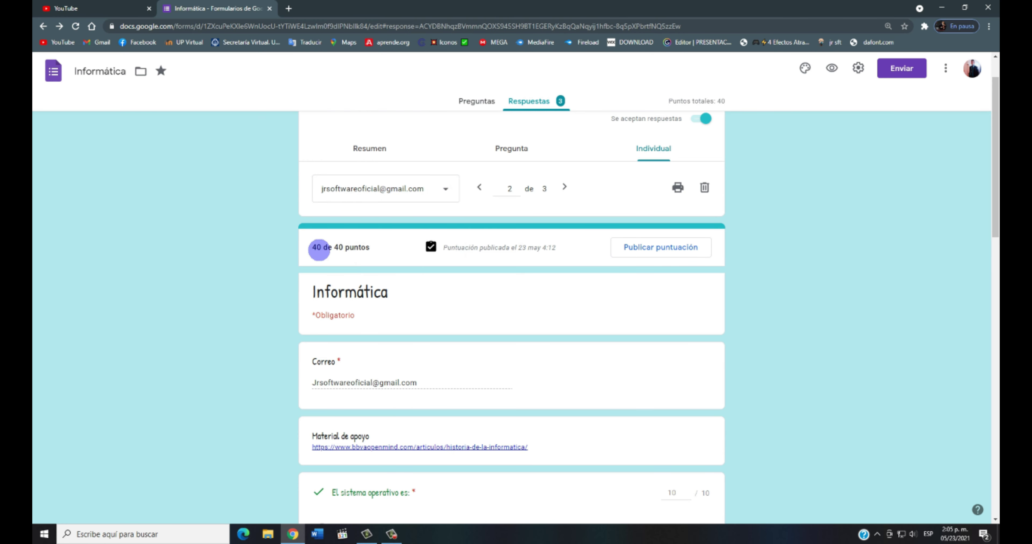
Show the third respondent's submission and check its graded answers to every question.
{"action": "left_click", "coordinate": [408, 200]}
{"action": "left_click", "coordinate": [375, 213]}
{"action": "scroll", "coordinate": [391, 264], "scroll_direction": "down", "scroll_amount": 1}
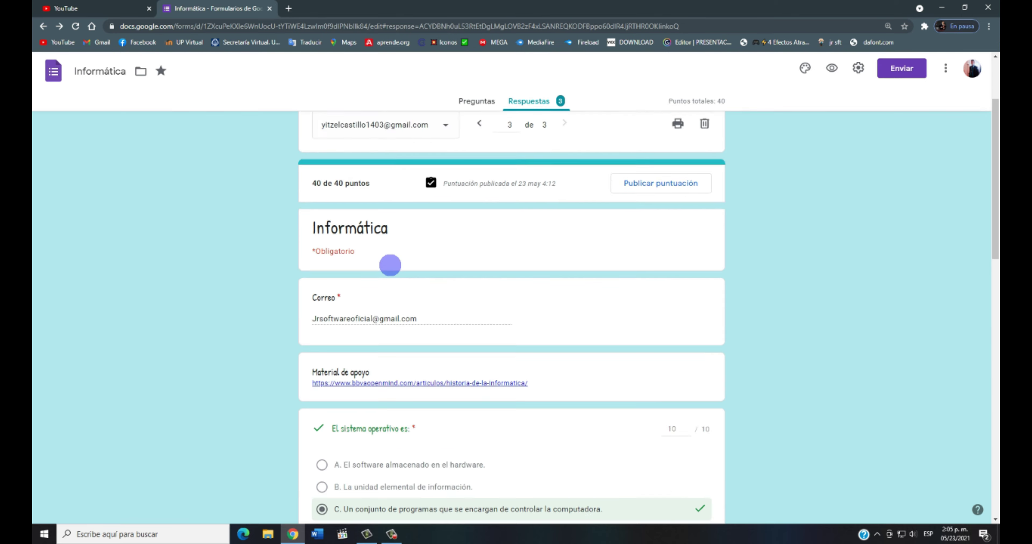
{"action": "scroll", "coordinate": [389, 264], "scroll_direction": "up", "scroll_amount": 1}
{"action": "scroll", "coordinate": [398, 232], "scroll_direction": "down", "scroll_amount": 13}
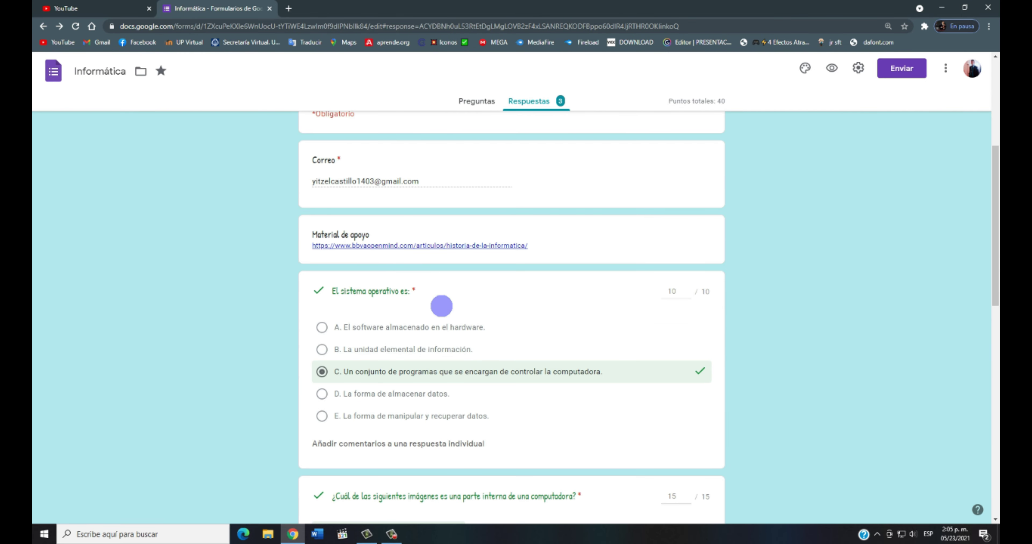
{"action": "scroll", "coordinate": [821, 380], "scroll_direction": "down", "scroll_amount": 2}
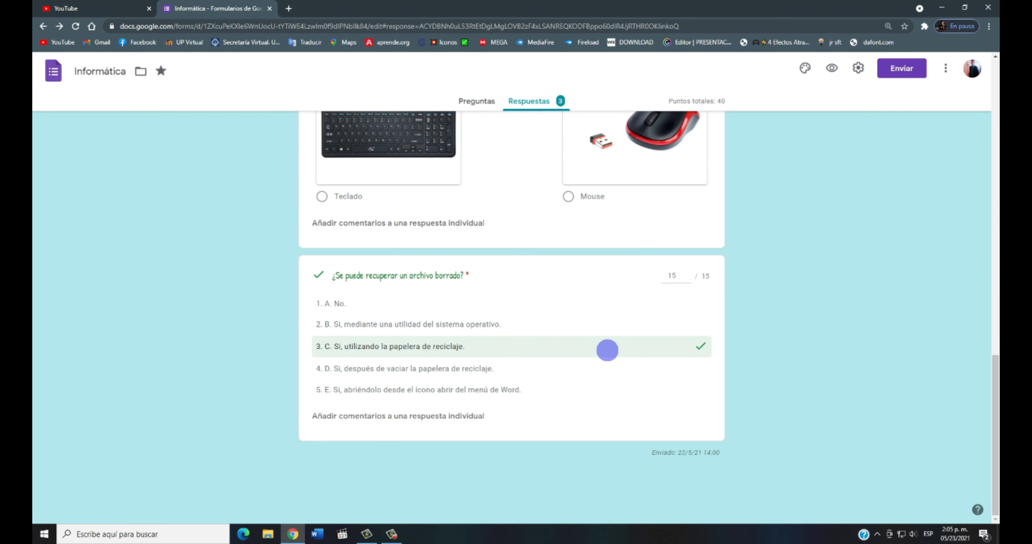
{"action": "scroll", "coordinate": [656, 315], "scroll_direction": "up", "scroll_amount": 20}
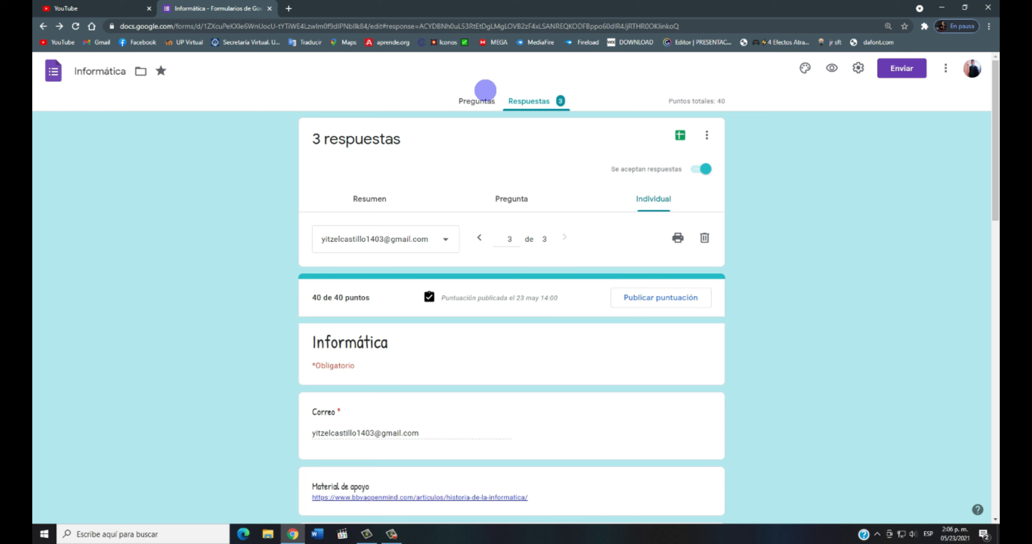
Create a new spreadsheet named "Informática (respuestas)" from the form's responses, view it and close it.
{"action": "left_click", "coordinate": [483, 103]}
{"action": "left_click", "coordinate": [547, 104]}
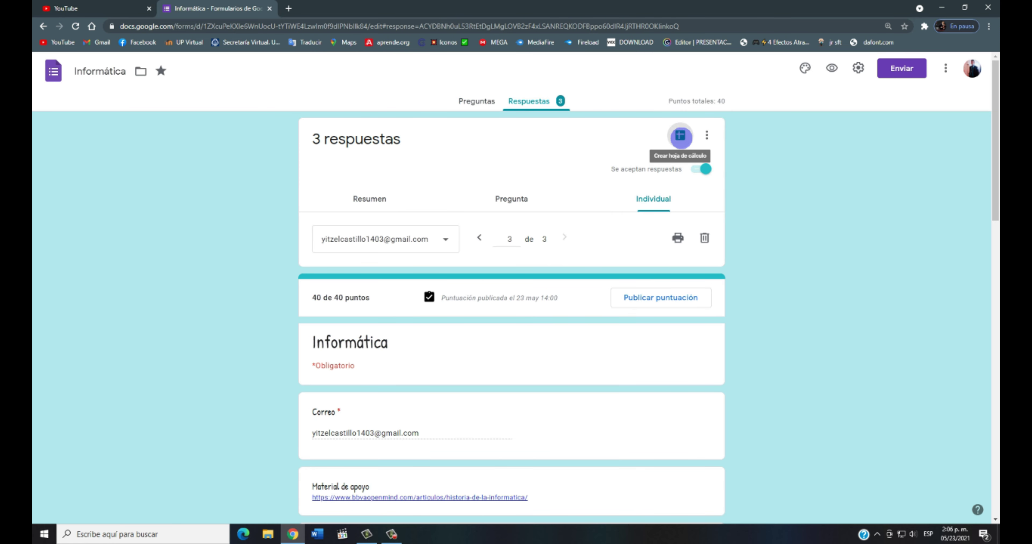
{"action": "left_click", "coordinate": [680, 136]}
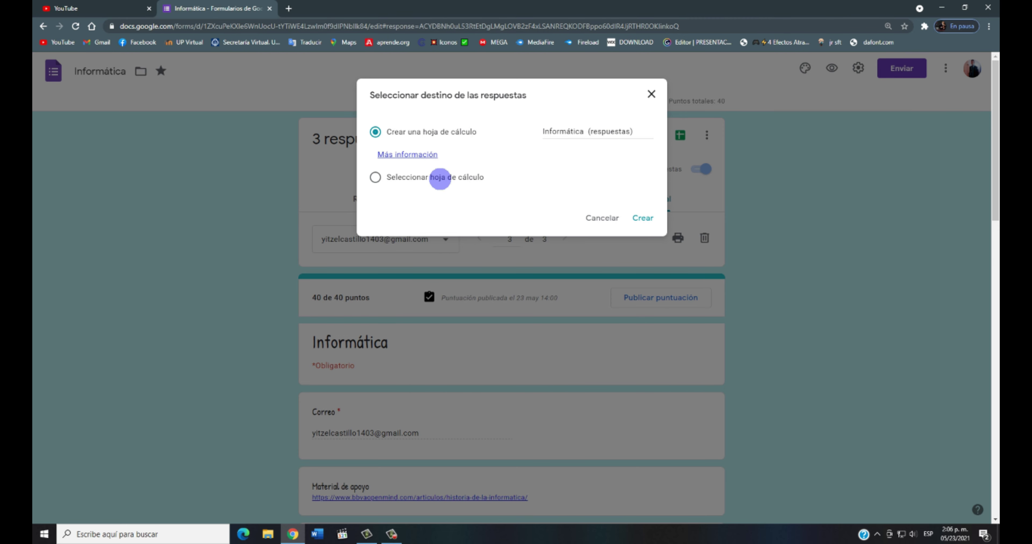
{"action": "left_click", "coordinate": [650, 219]}
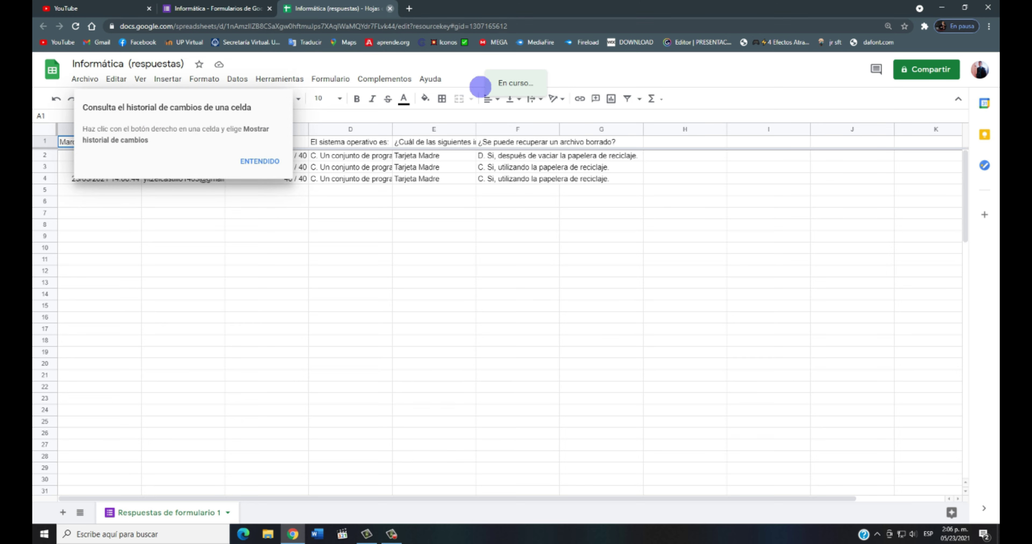
{"action": "left_click", "coordinate": [390, 8]}
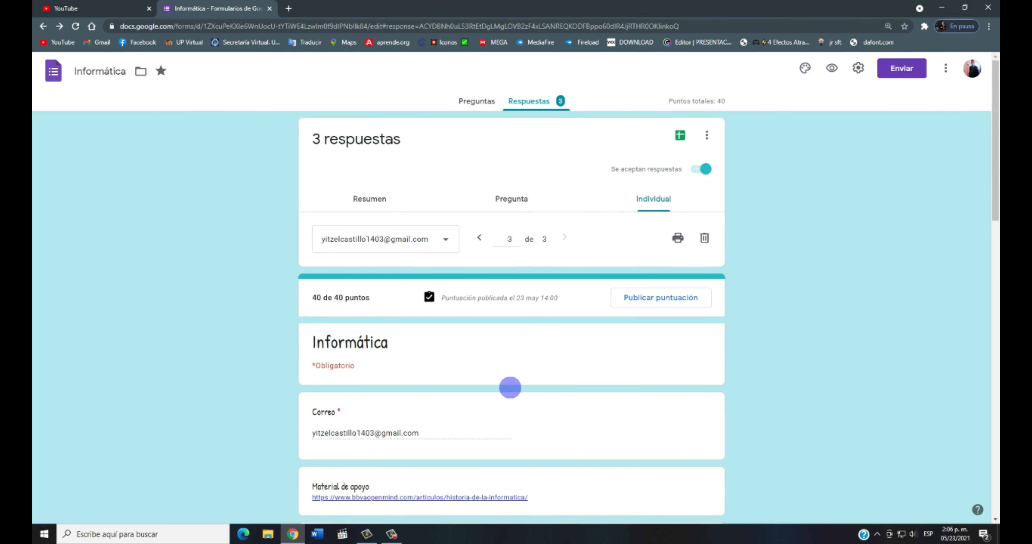
Look through the third respondent's answers again and return to the form's questions.
{"action": "scroll", "coordinate": [509, 386], "scroll_direction": "down", "scroll_amount": 5}
{"action": "scroll", "coordinate": [553, 269], "scroll_direction": "down", "scroll_amount": 15}
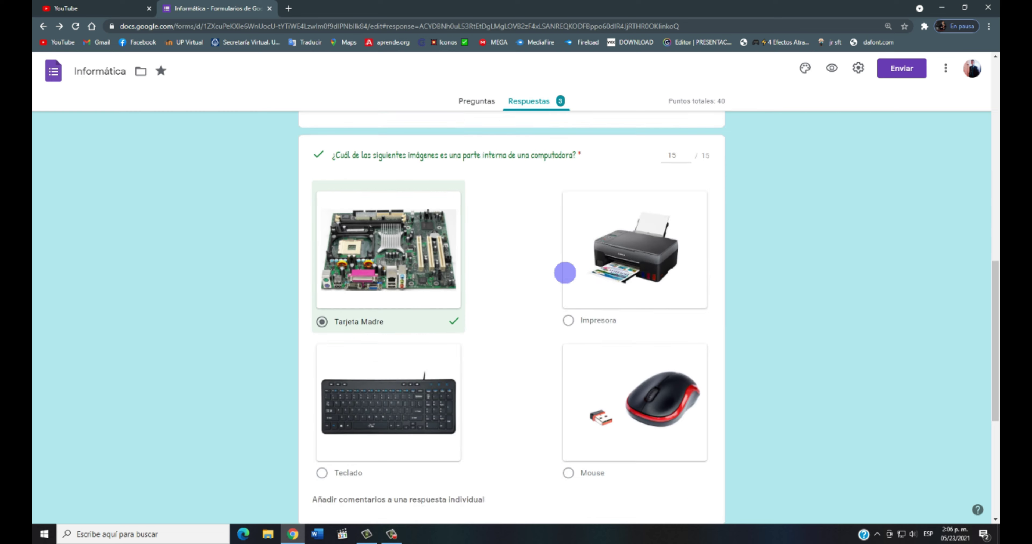
{"action": "scroll", "coordinate": [581, 296], "scroll_direction": "up", "scroll_amount": 7}
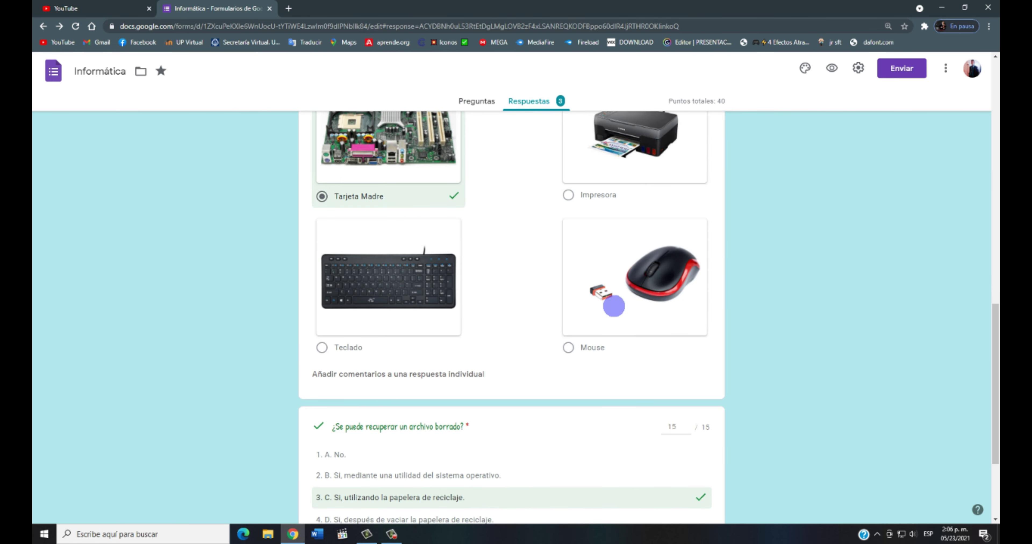
{"action": "scroll", "coordinate": [456, 261], "scroll_direction": "up", "scroll_amount": 15}
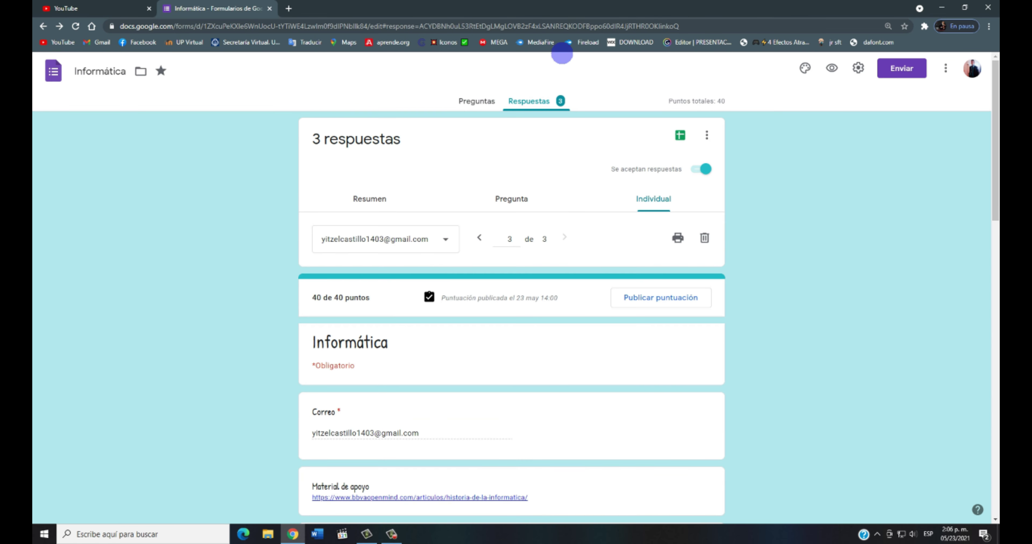
{"action": "left_click", "coordinate": [478, 100]}
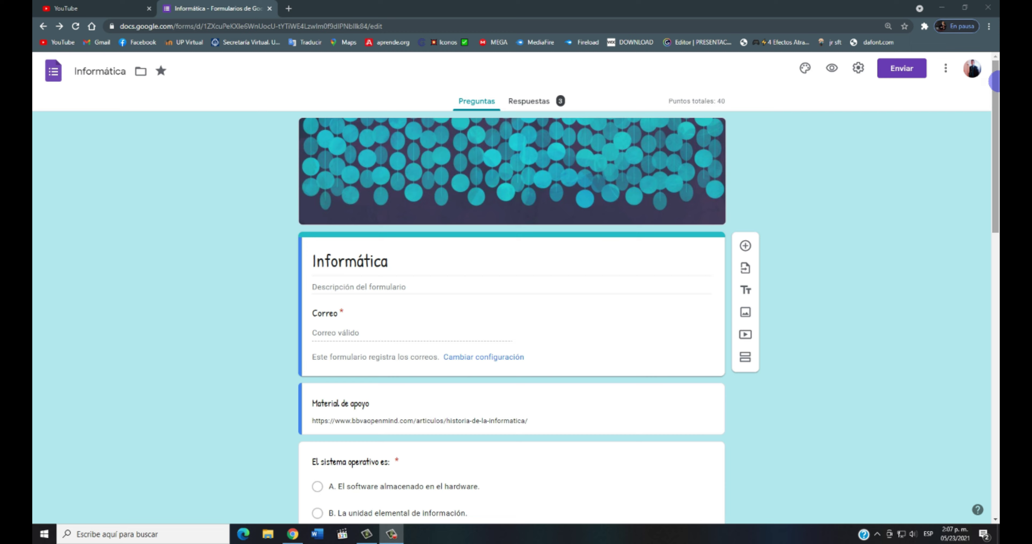
Send the form by email to another recipient's address, with the subject "Informática".
{"action": "left_click", "coordinate": [902, 68]}
{"action": "left_click", "coordinate": [454, 214]}
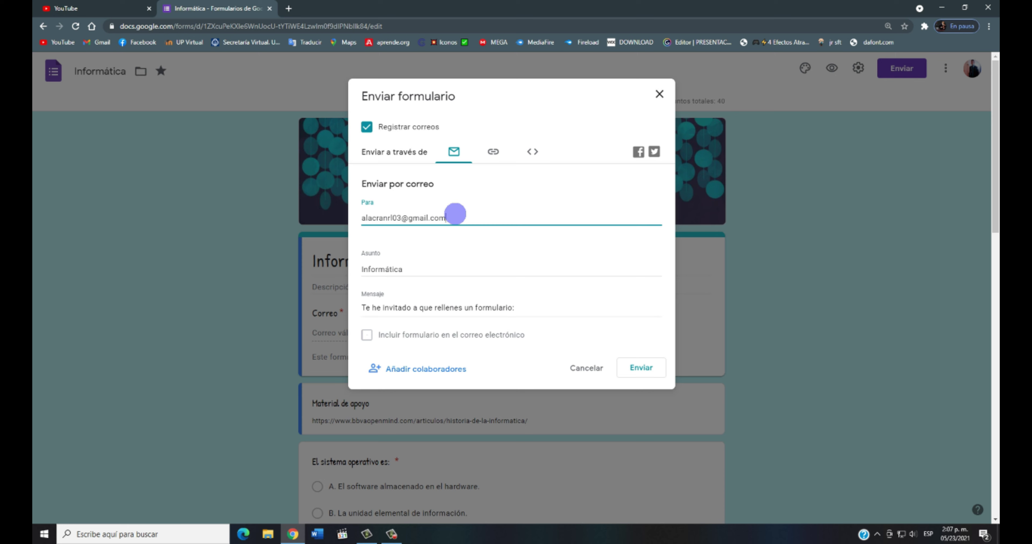
{"action": "left_click", "coordinate": [632, 352]}
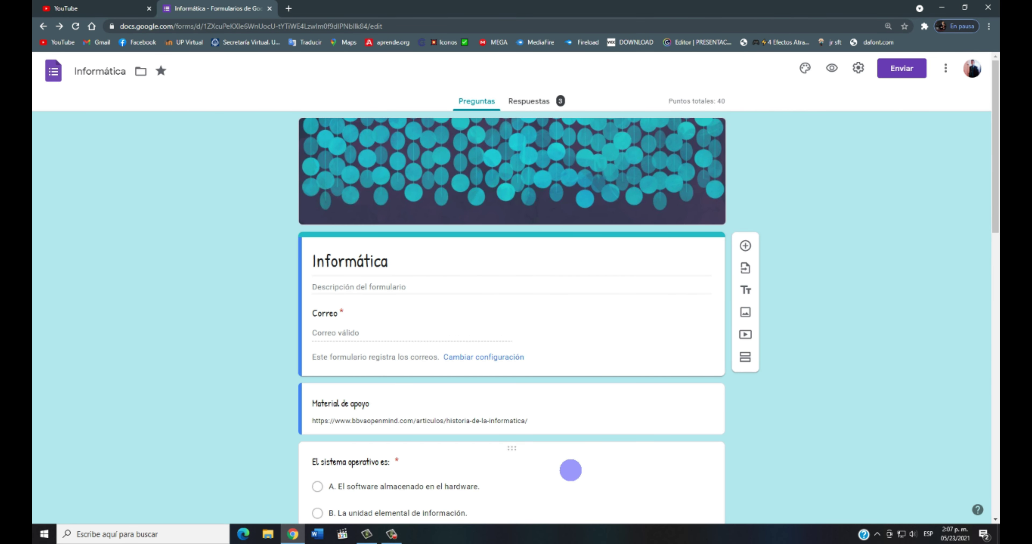
{"action": "left_click", "coordinate": [392, 535]}
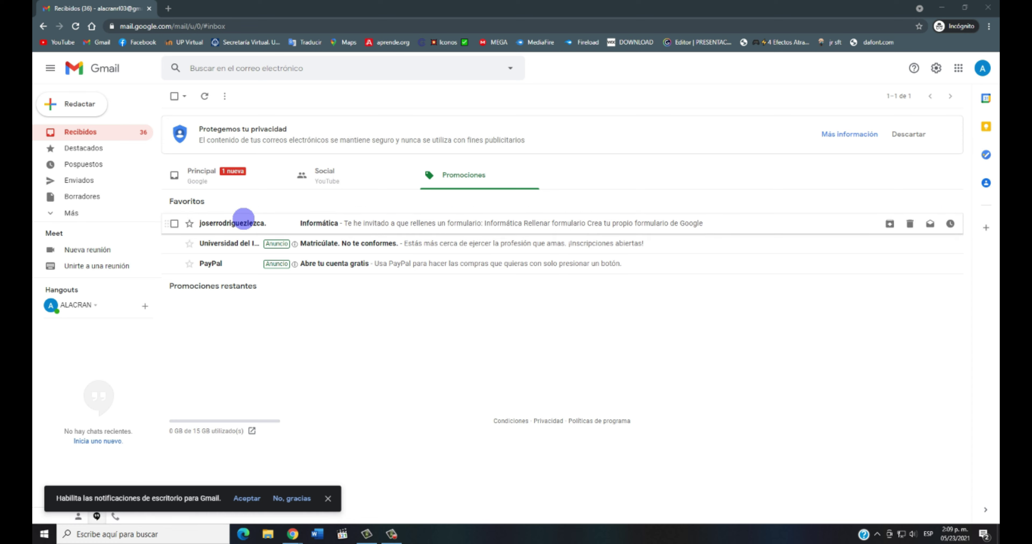
In the recipient's Gmail, open the form from the "Informática" invitation and enter the respondent's email address in it.
{"action": "left_click", "coordinate": [242, 222]}
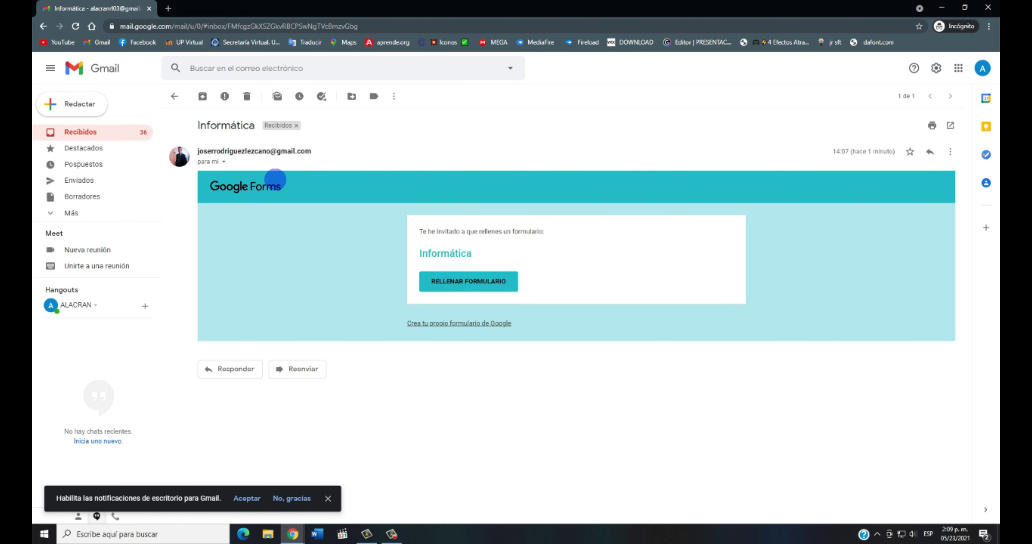
{"action": "left_click", "coordinate": [472, 281]}
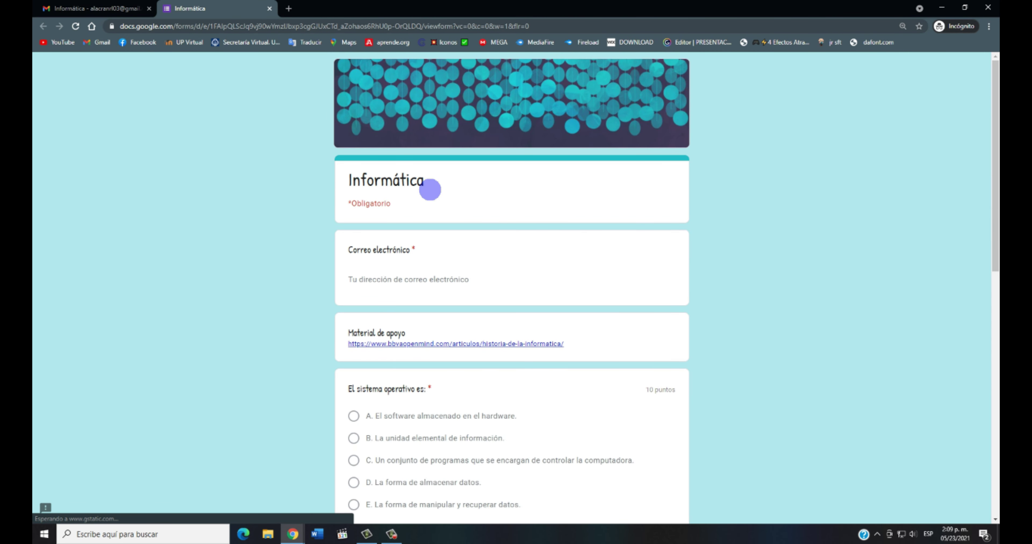
{"action": "scroll", "coordinate": [460, 204], "scroll_direction": "down", "scroll_amount": 1}
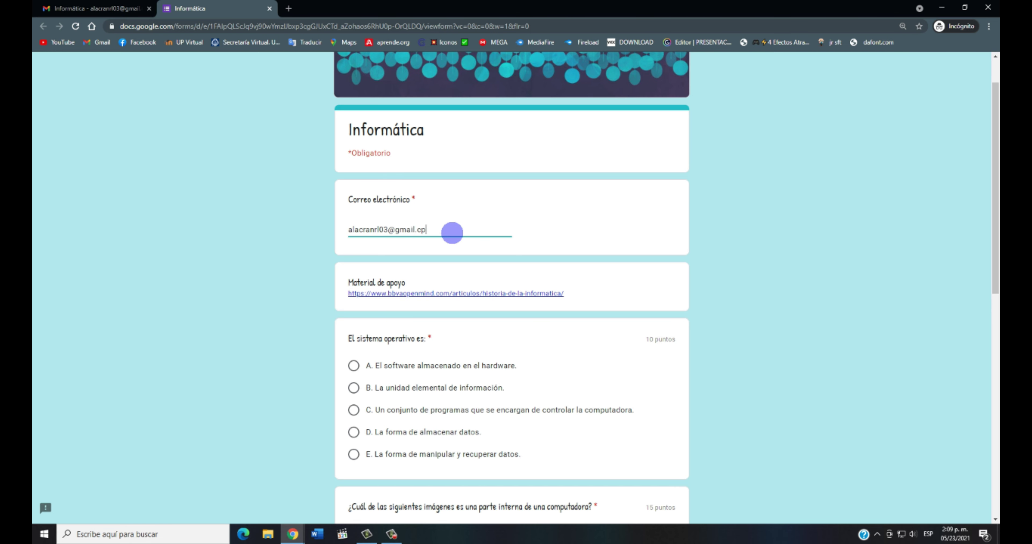
{"action": "scroll", "coordinate": [452, 232], "scroll_direction": "down", "scroll_amount": 4}
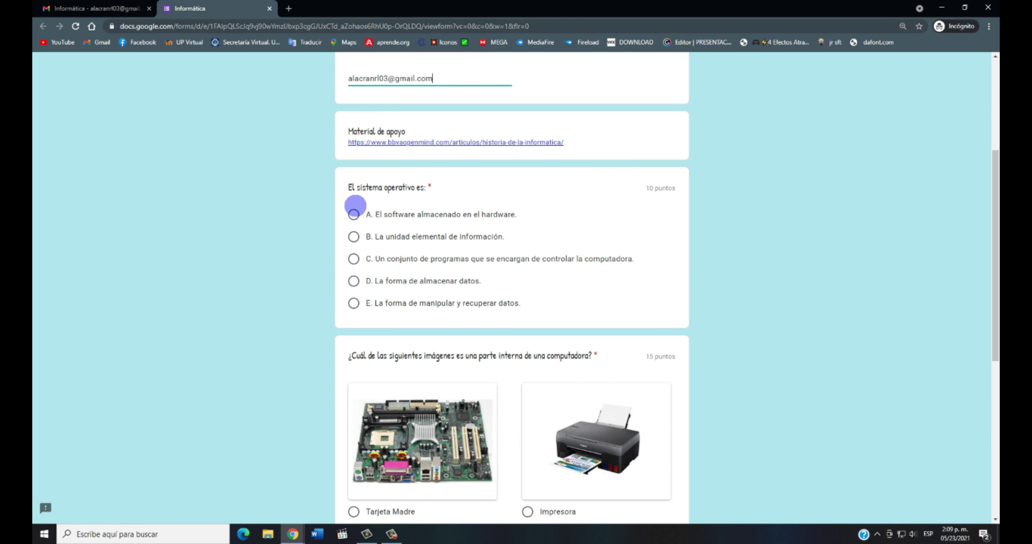
Answer the quiz with option C for the operating system, "Tarjeta Madre" for the image and option C for the deleted file, and submit it.
{"action": "left_click", "coordinate": [353, 259]}
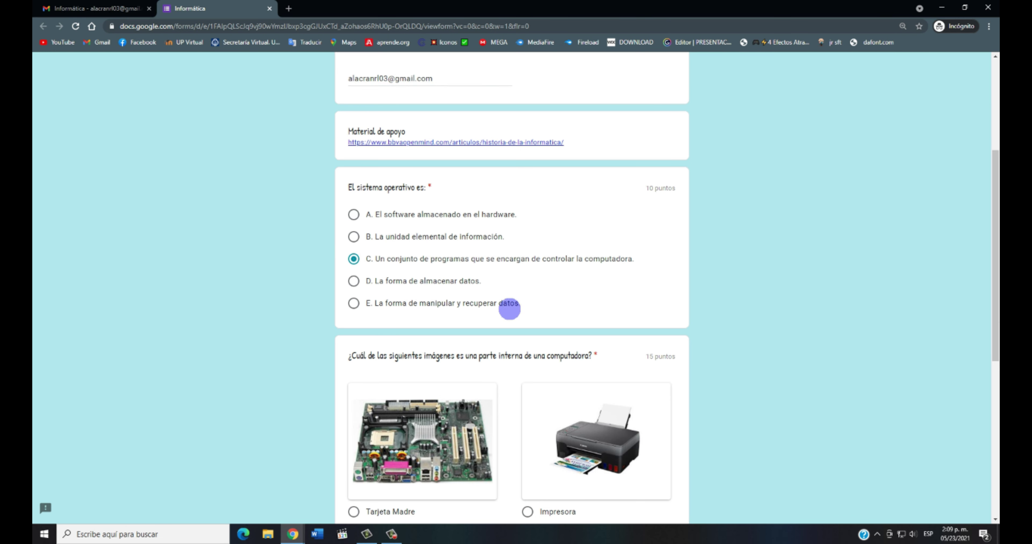
{"action": "scroll", "coordinate": [516, 281], "scroll_direction": "down", "scroll_amount": 4}
{"action": "left_click", "coordinate": [355, 358]}
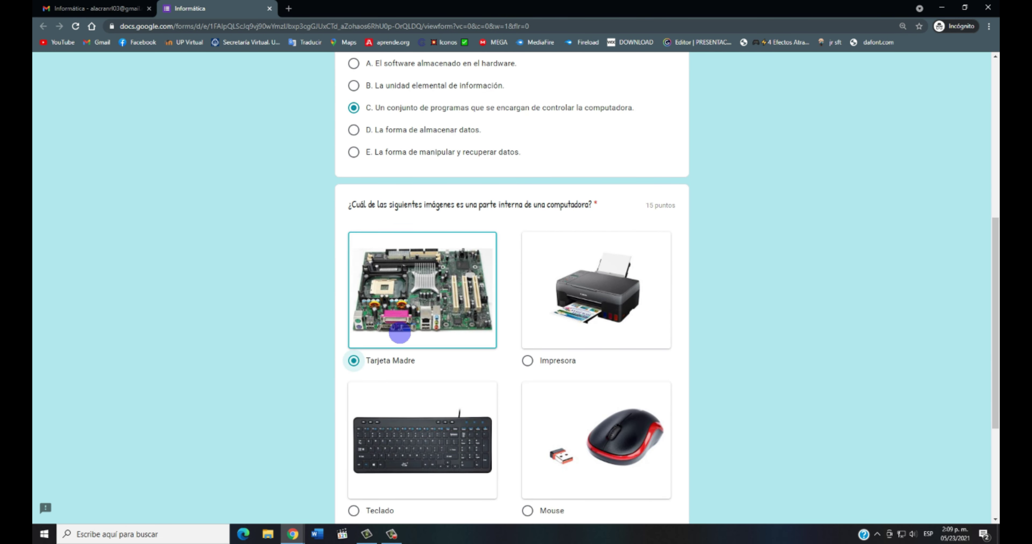
{"action": "scroll", "coordinate": [518, 288], "scroll_direction": "down", "scroll_amount": 5}
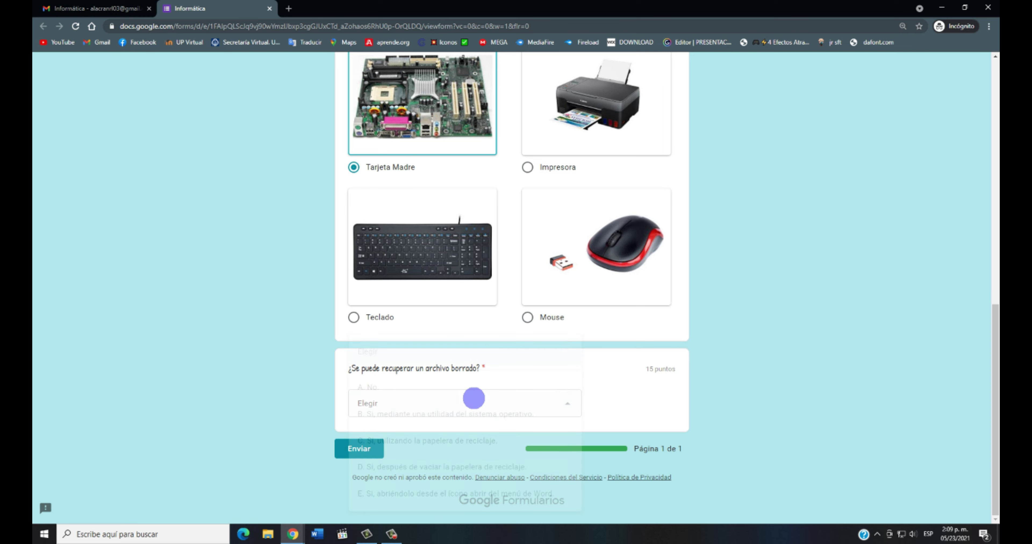
{"action": "left_click", "coordinate": [473, 400]}
{"action": "left_click", "coordinate": [454, 452]}
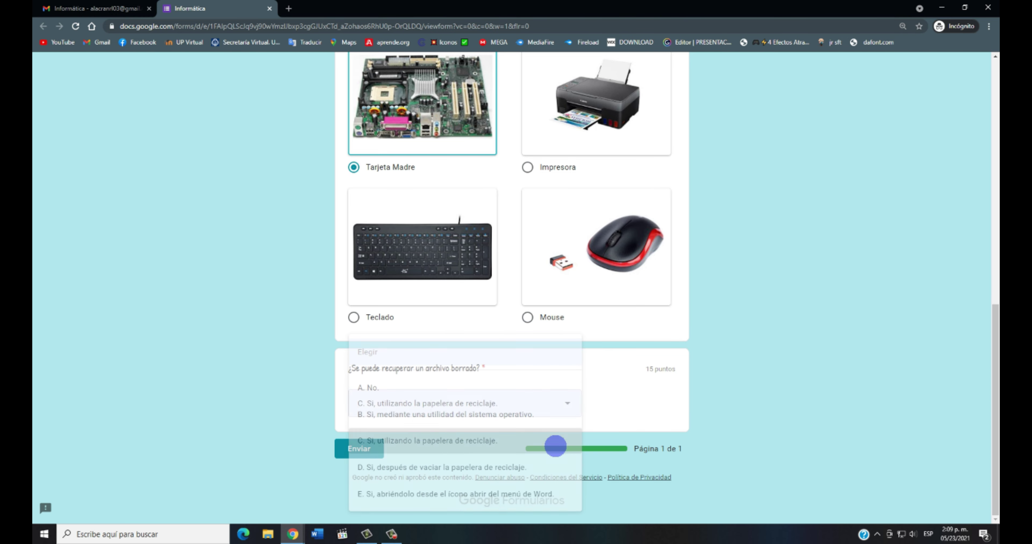
{"action": "left_click", "coordinate": [358, 448]}
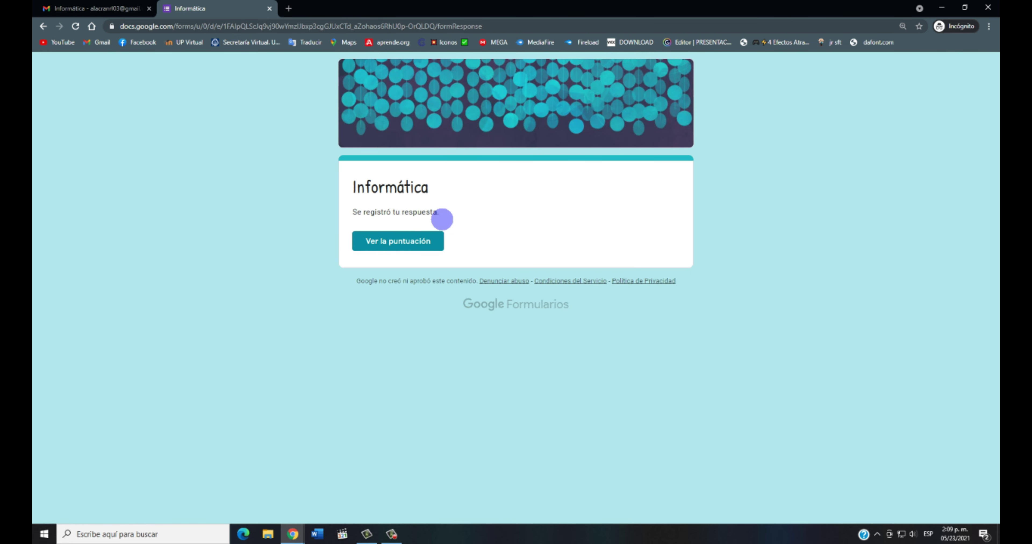
View the score of the submitted quiz, examine the grading of each question and close the score page.
{"action": "left_click", "coordinate": [426, 242]}
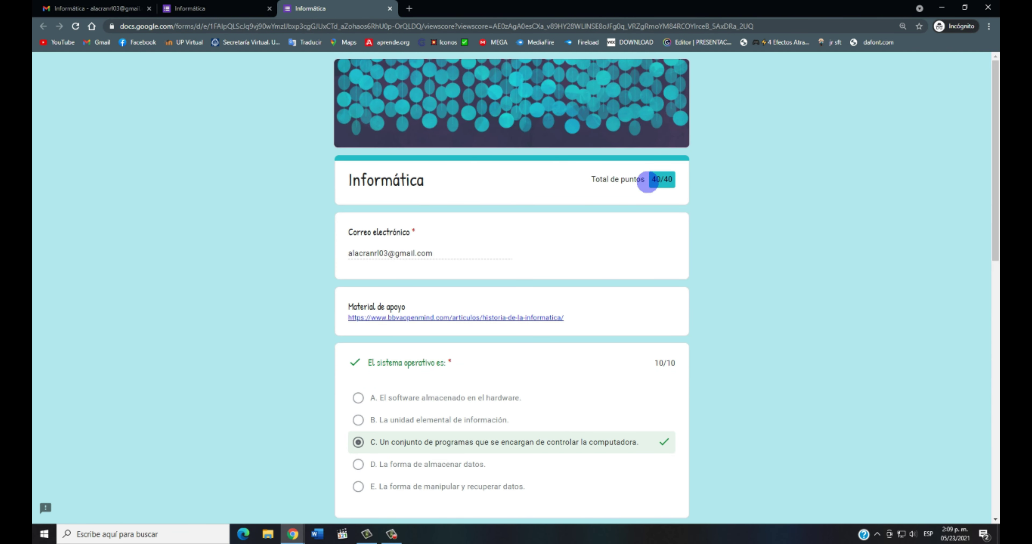
{"action": "scroll", "coordinate": [620, 325], "scroll_direction": "down", "scroll_amount": 5}
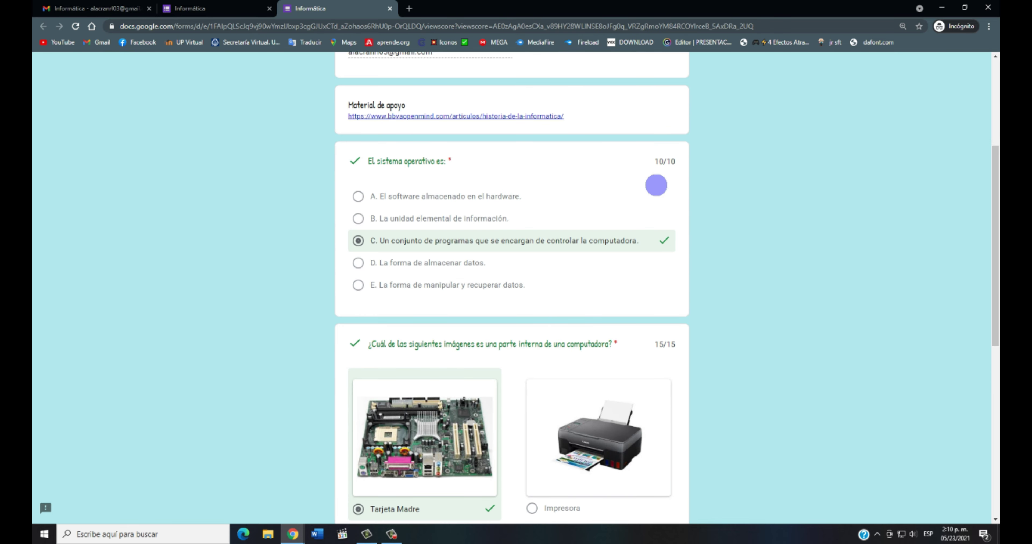
{"action": "scroll", "coordinate": [575, 240], "scroll_direction": "down", "scroll_amount": 10}
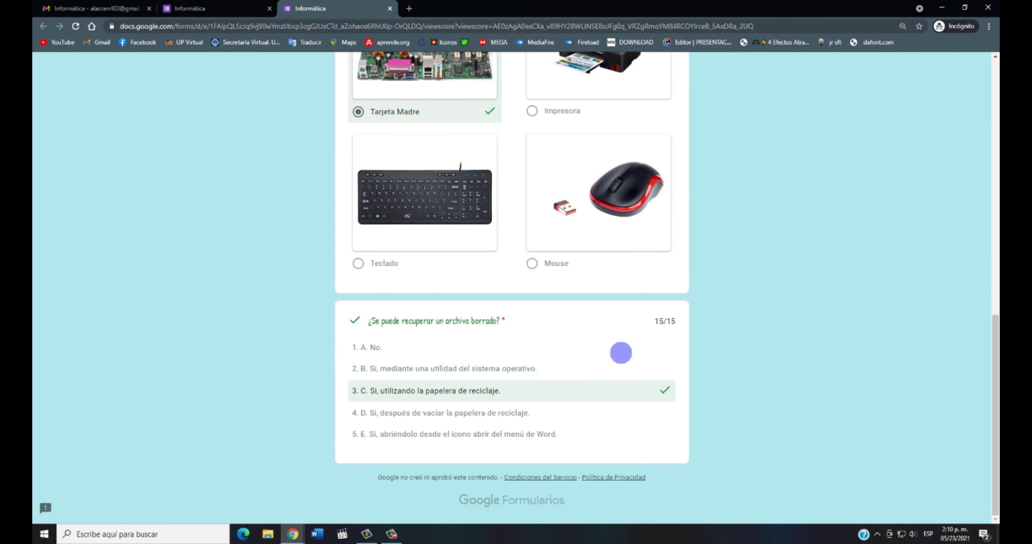
{"action": "scroll", "coordinate": [621, 353], "scroll_direction": "up", "scroll_amount": 15}
{"action": "key", "text": "ctrl+shift+Tab"}
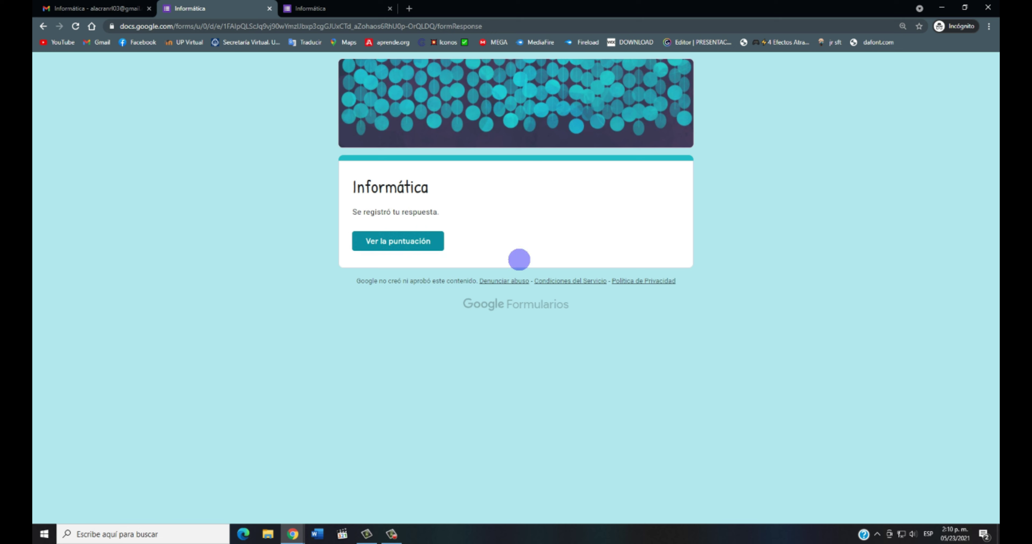
{"action": "left_click", "coordinate": [390, 8]}
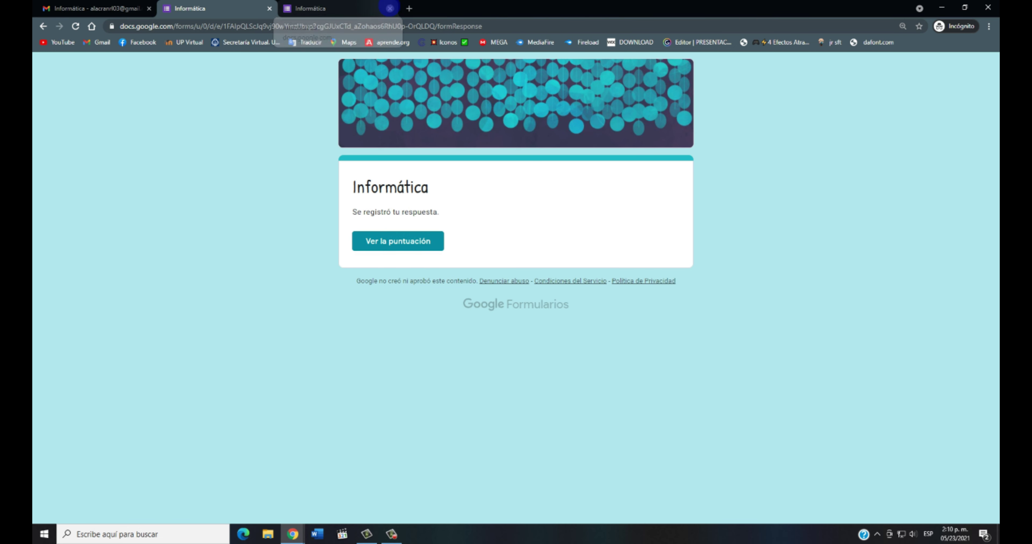
Return to the form editor and examine the fourth respondent's answers in the individual responses.
{"action": "mouse_move", "coordinate": [293, 535]}
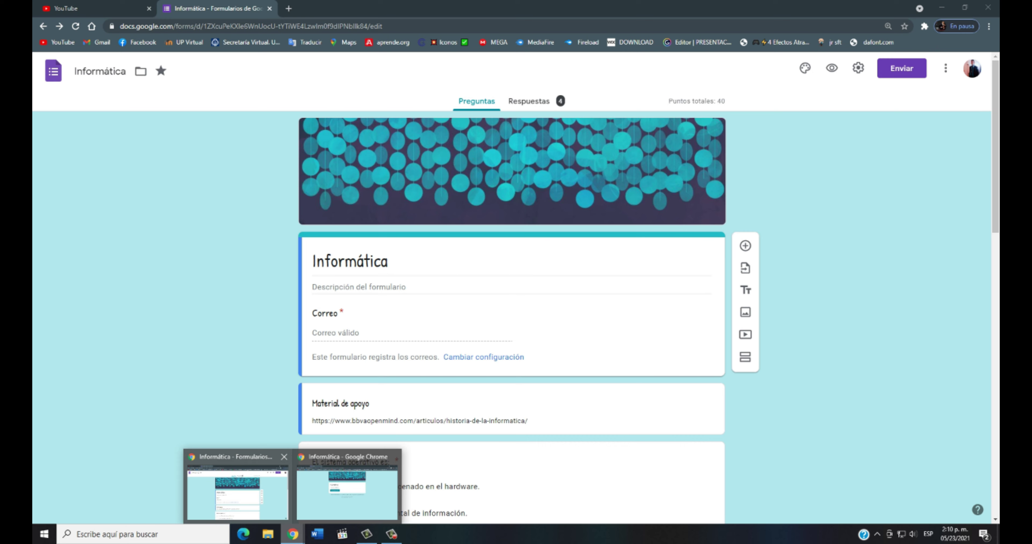
{"action": "left_click", "coordinate": [240, 481]}
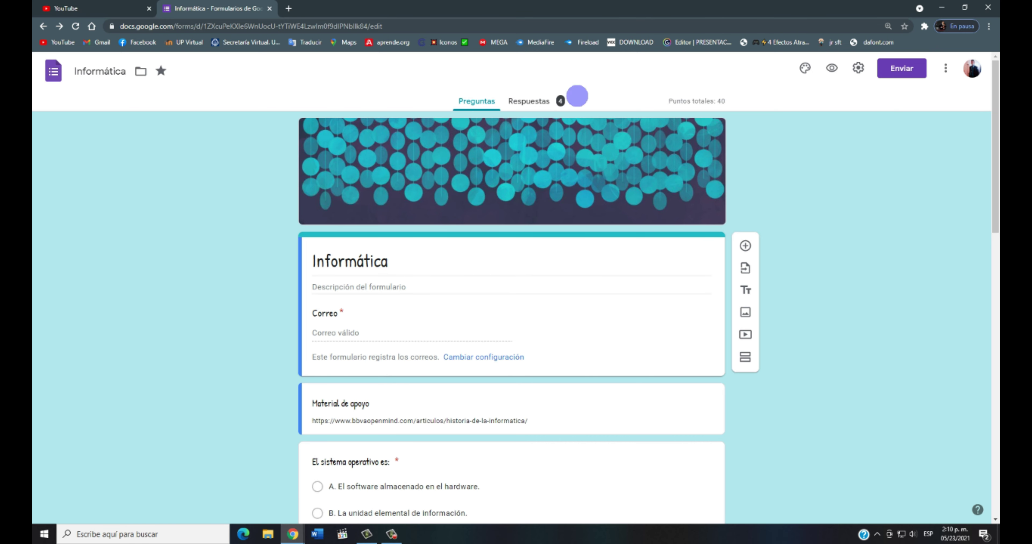
{"action": "left_click", "coordinate": [517, 98]}
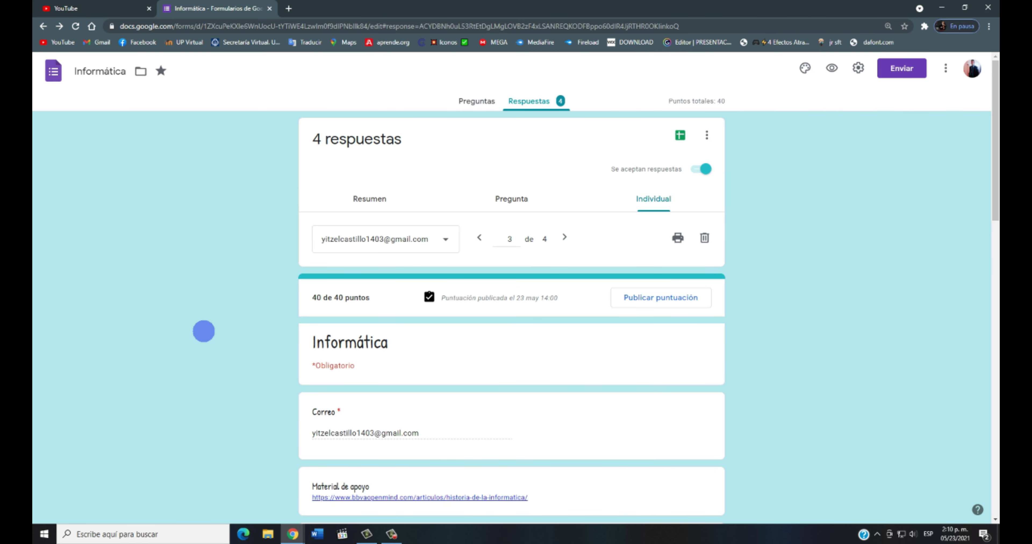
{"action": "left_click", "coordinate": [439, 242]}
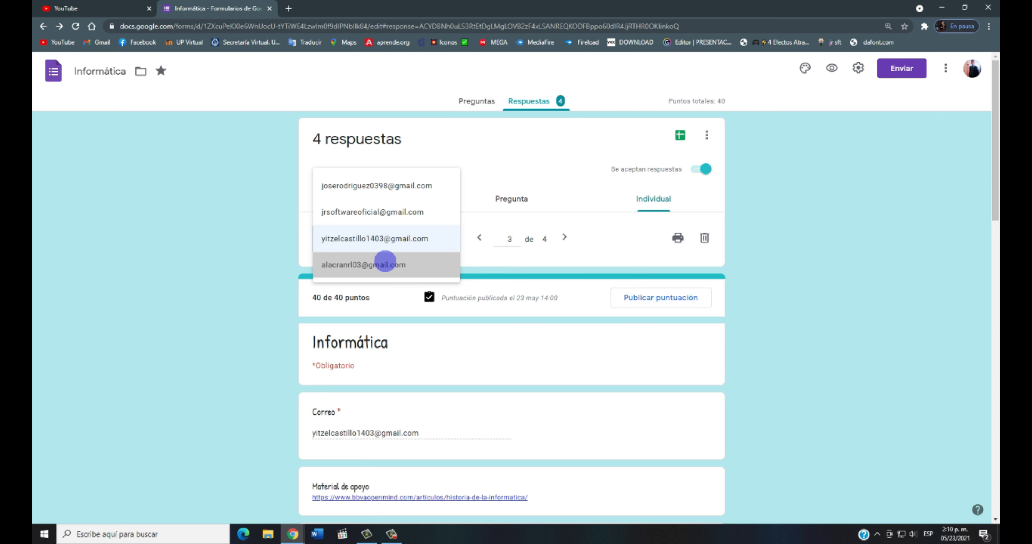
{"action": "left_click", "coordinate": [416, 263]}
{"action": "scroll", "coordinate": [522, 324], "scroll_direction": "down", "scroll_amount": 15}
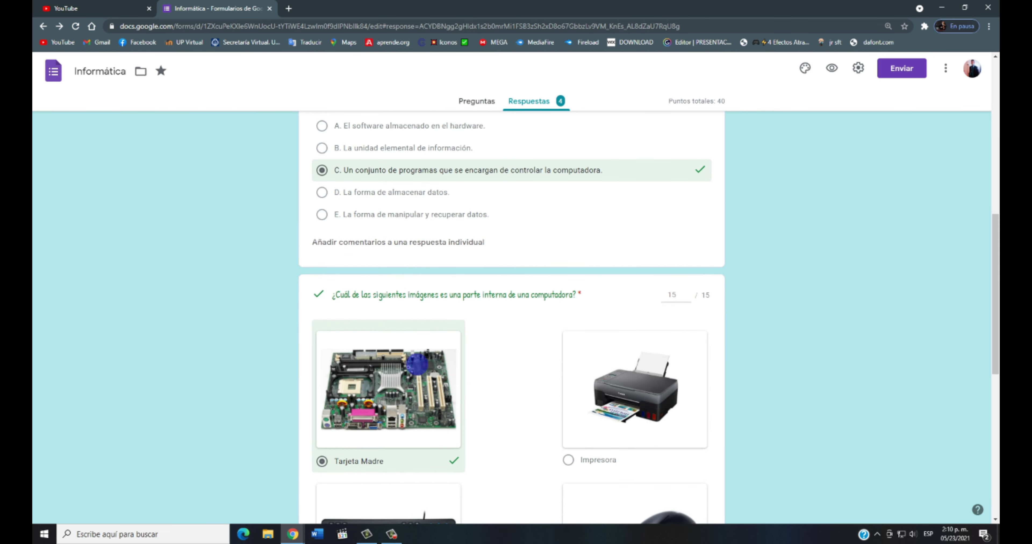